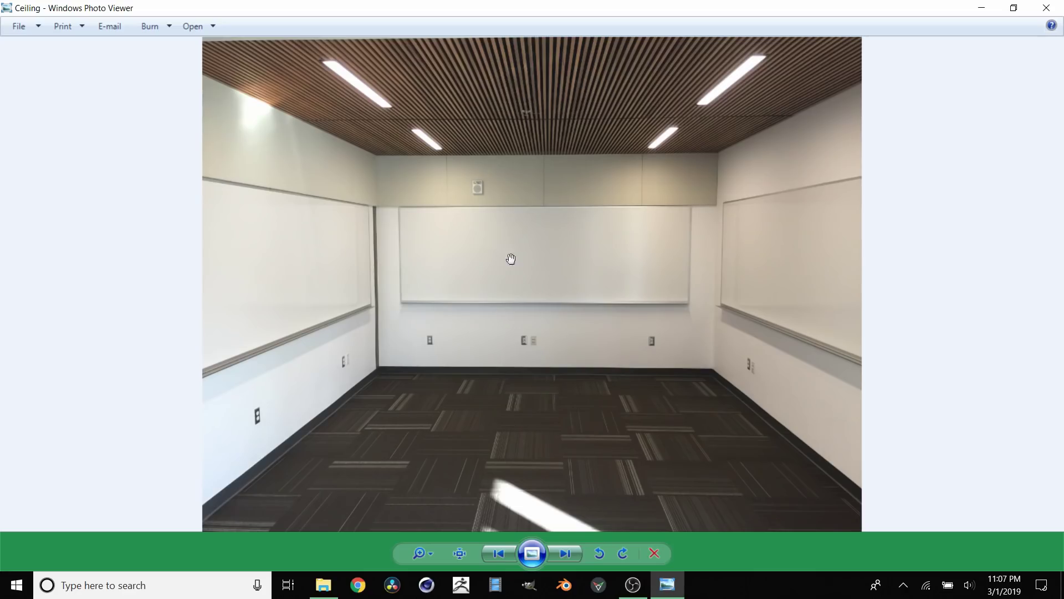
scroll(511, 259, "up", 2)
scroll(576, 231, "down", 2)
scroll(523, 333, "up", 5)
scroll(512, 416, "down", 2)
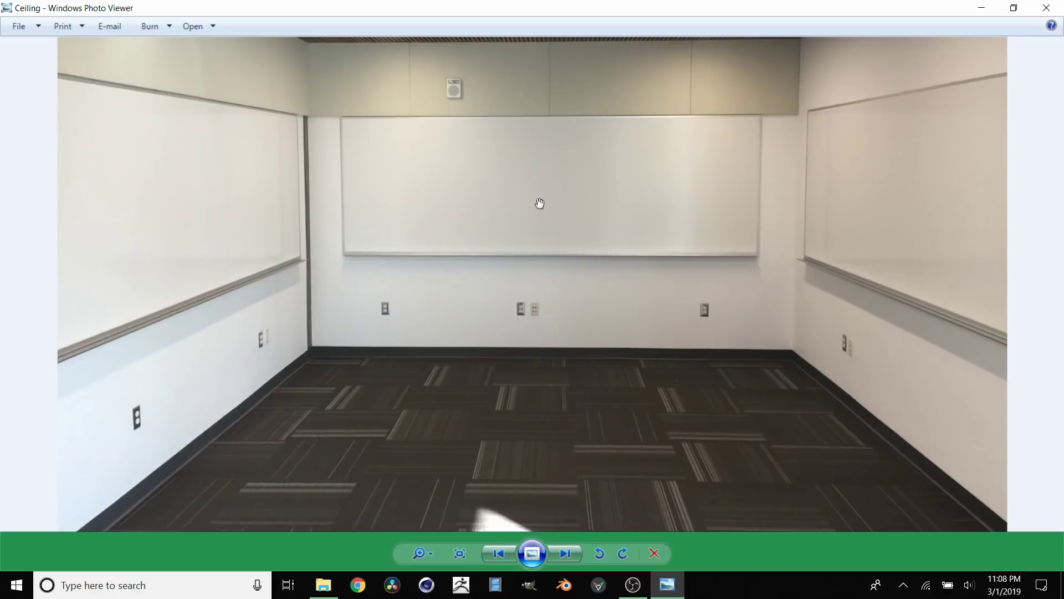
scroll(835, 243, "down", 3)
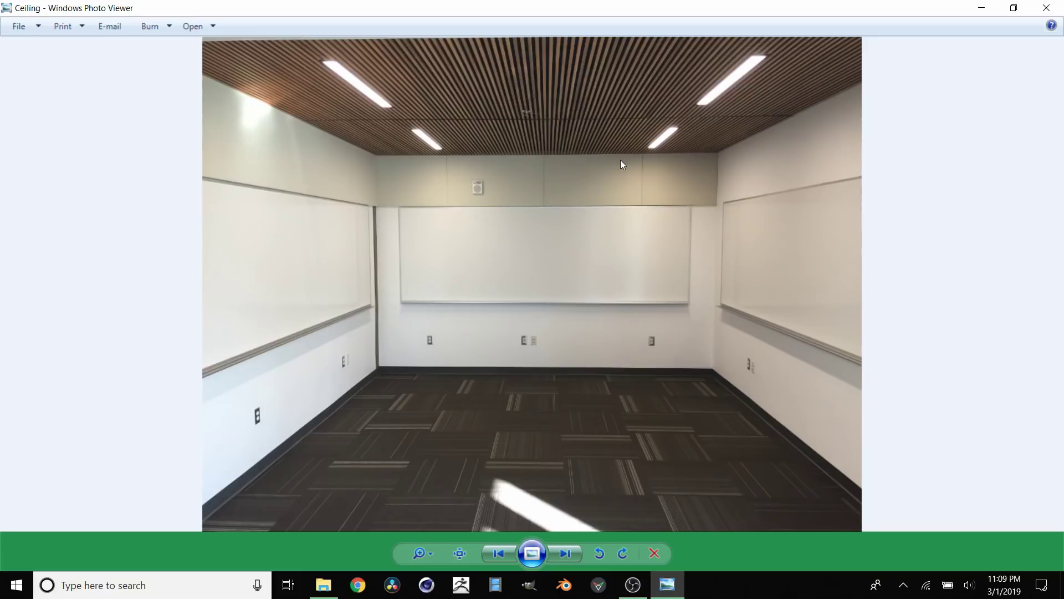
- Bring fSpy forward at a smaller window size and close the photo viewer
left_click(599, 585)
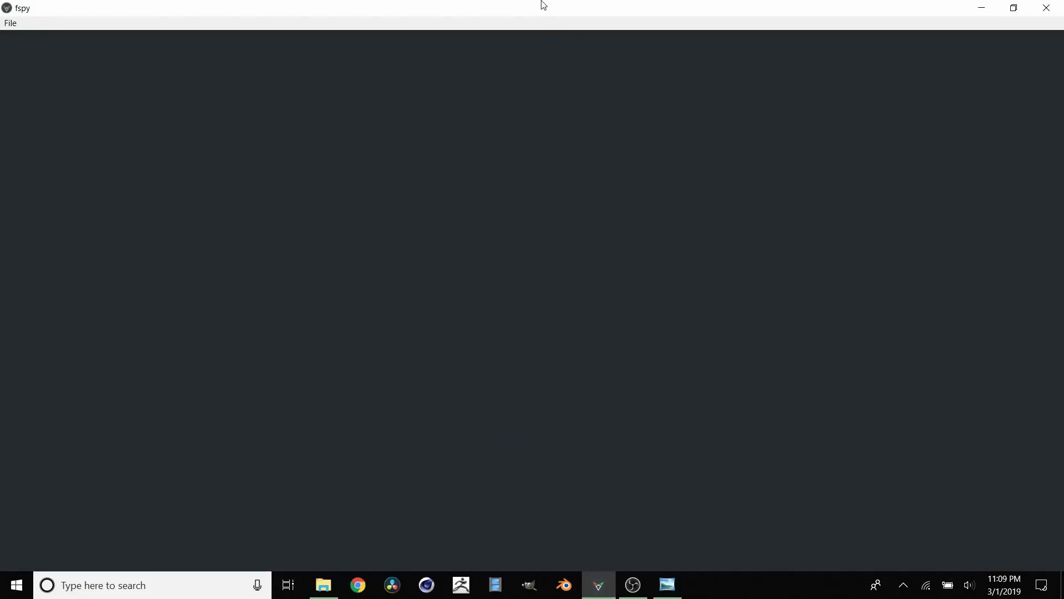
left_click_drag(549, 5, 557, 52)
left_click(573, 288)
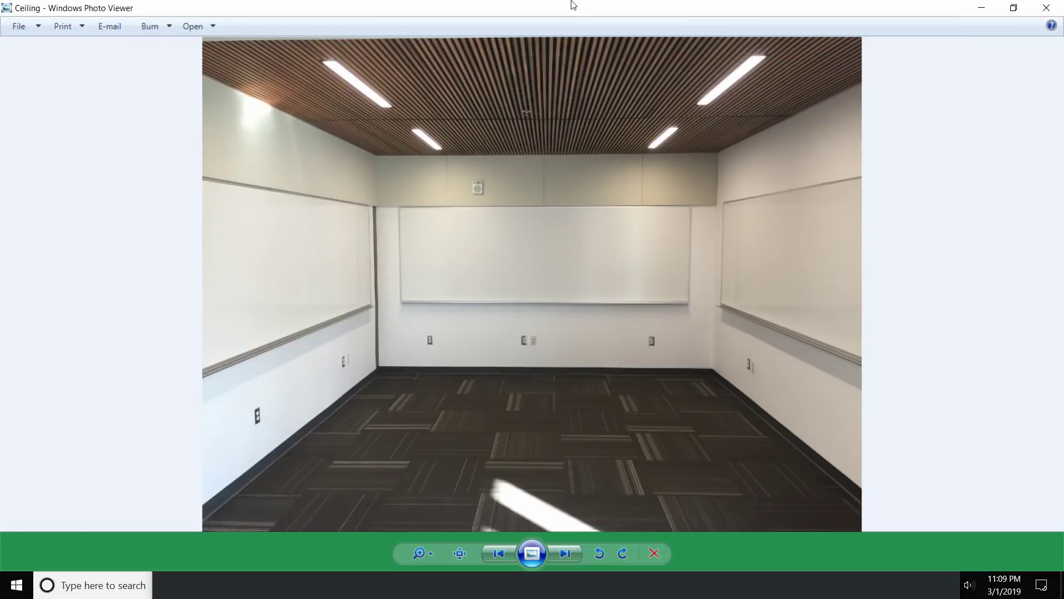
left_click(1046, 8)
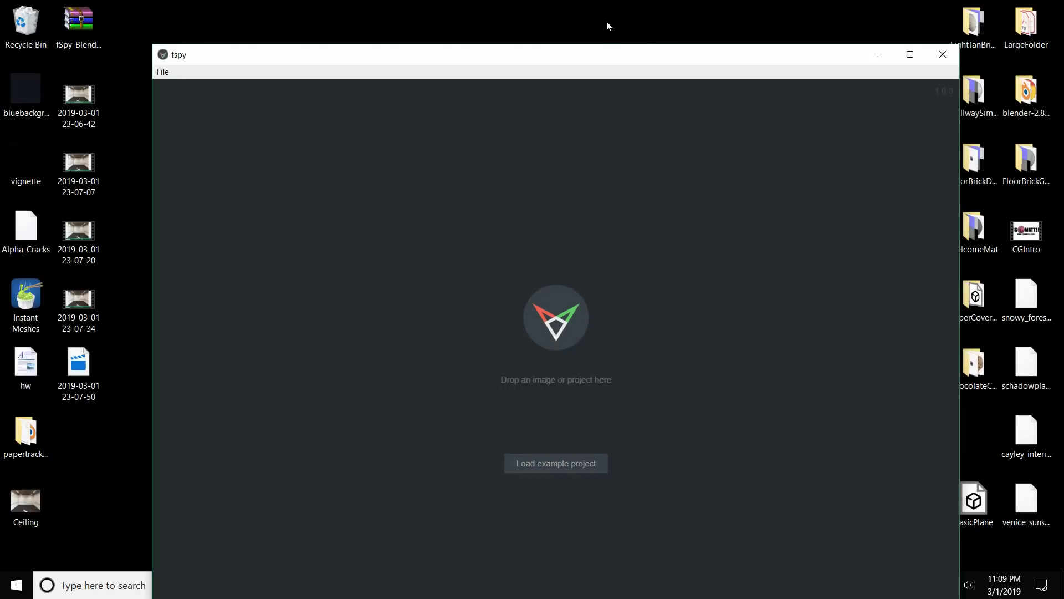
left_click_drag(589, 57, 596, 31)
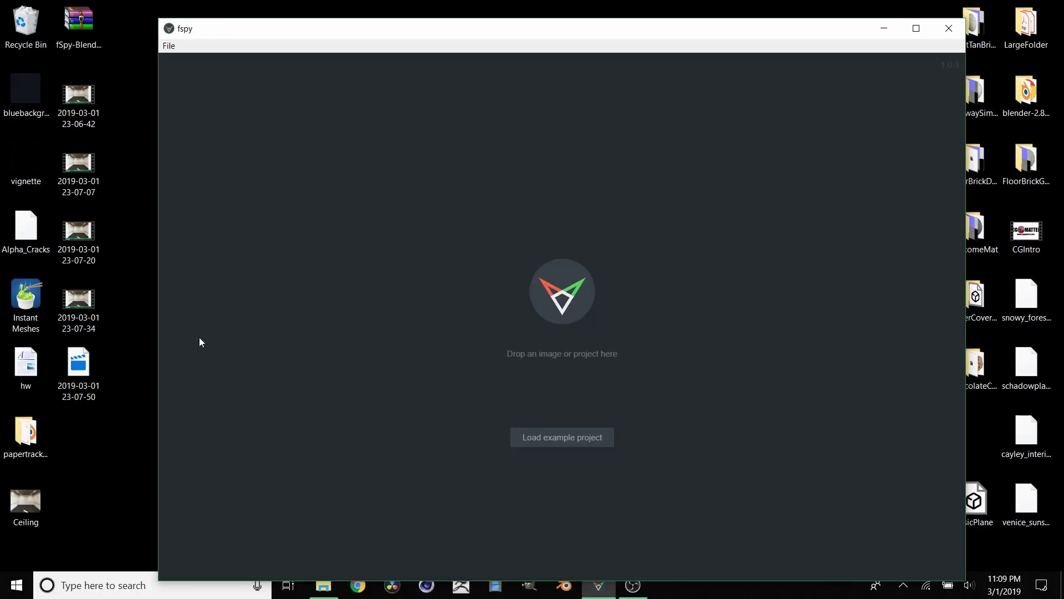
- Drop the Ceiling photo into fSpy as a new project, maximized, with Dim image unchecked
left_click(25, 503)
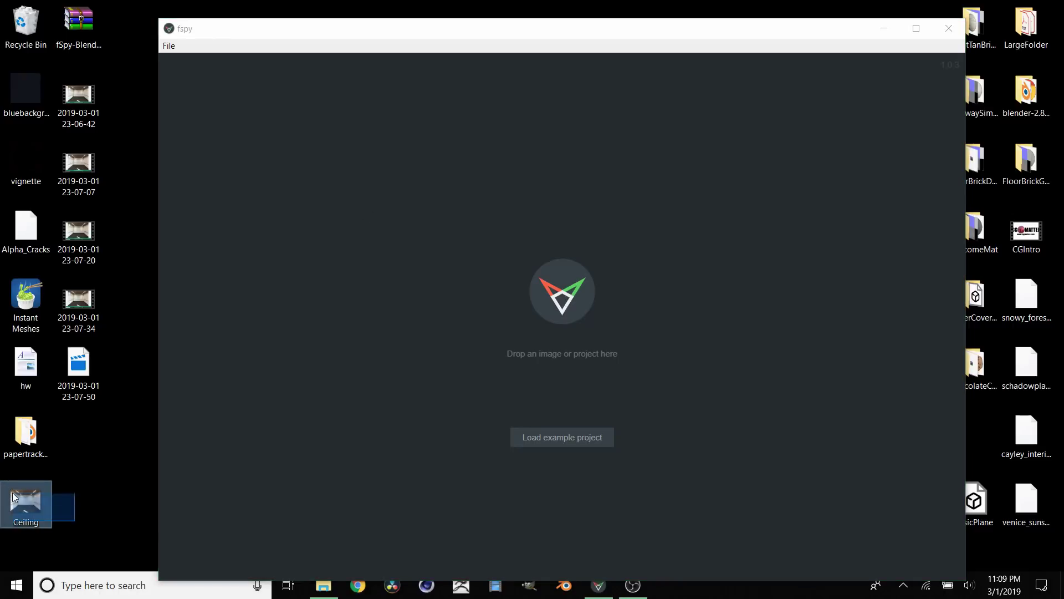
left_click_drag(13, 492, 41, 497)
left_click_drag(208, 495, 495, 389)
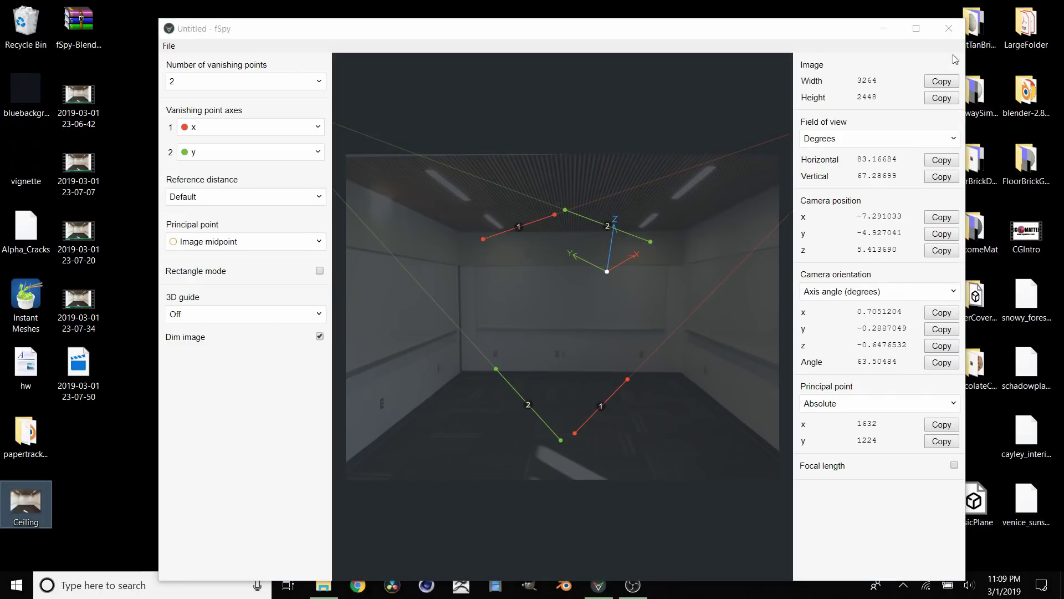
left_click(916, 29)
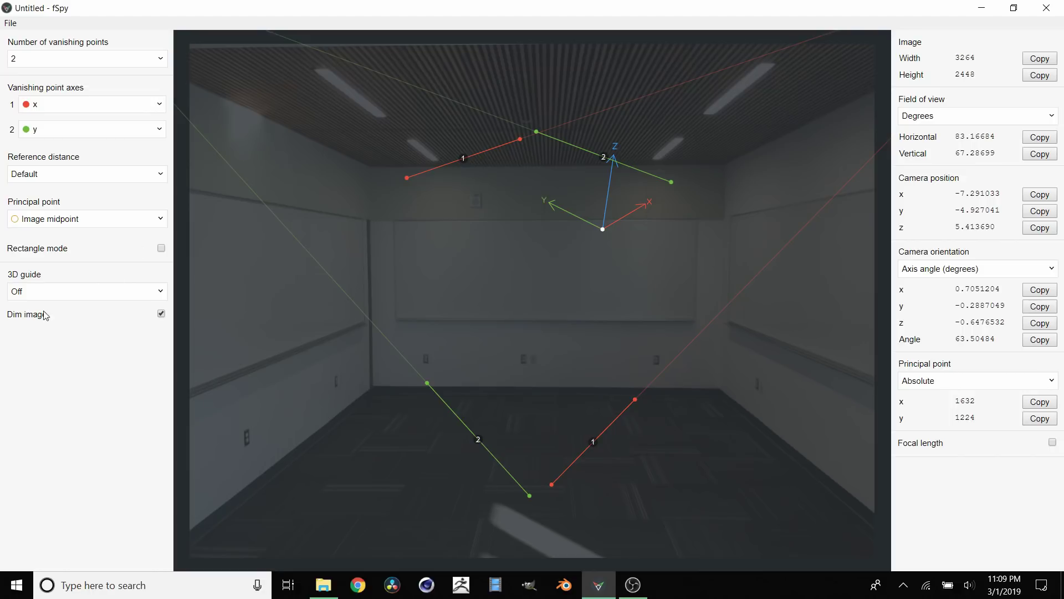
left_click(162, 313)
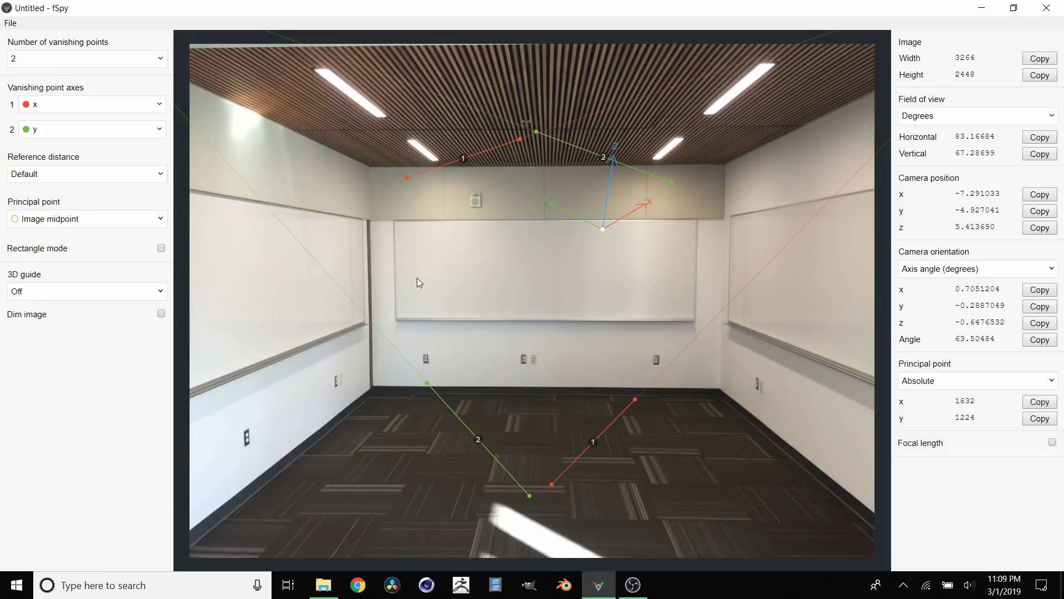
- Adjust the line ends along the ceiling and keep vanishing point 2 on the y axis
mouse_move(407, 177)
left_mouse_down()
mouse_move(398, 138)
mouse_move(395, 147)
left_mouse_up()
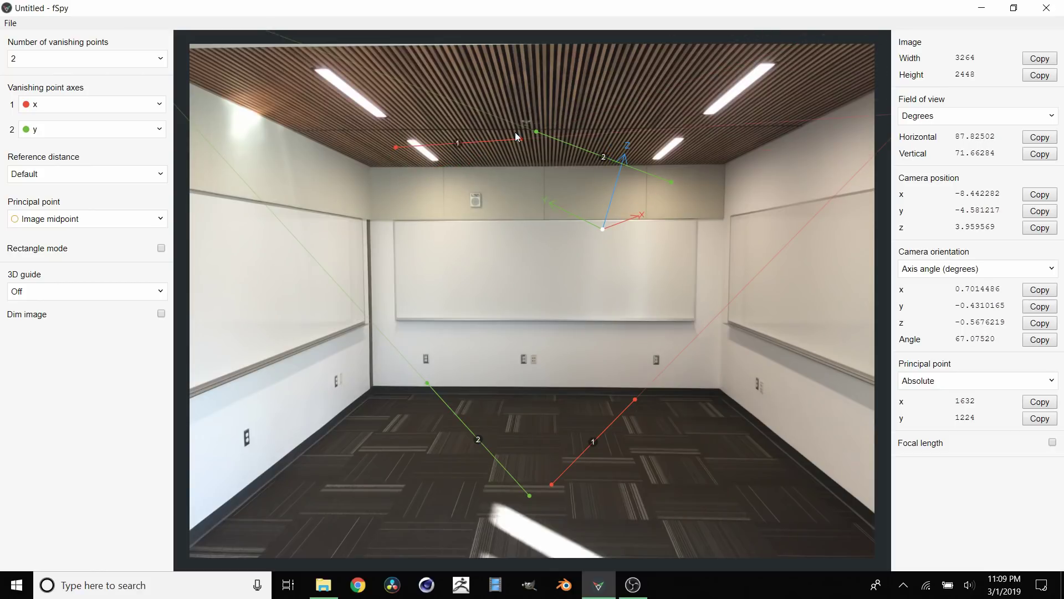
left_click_drag(537, 132, 545, 163)
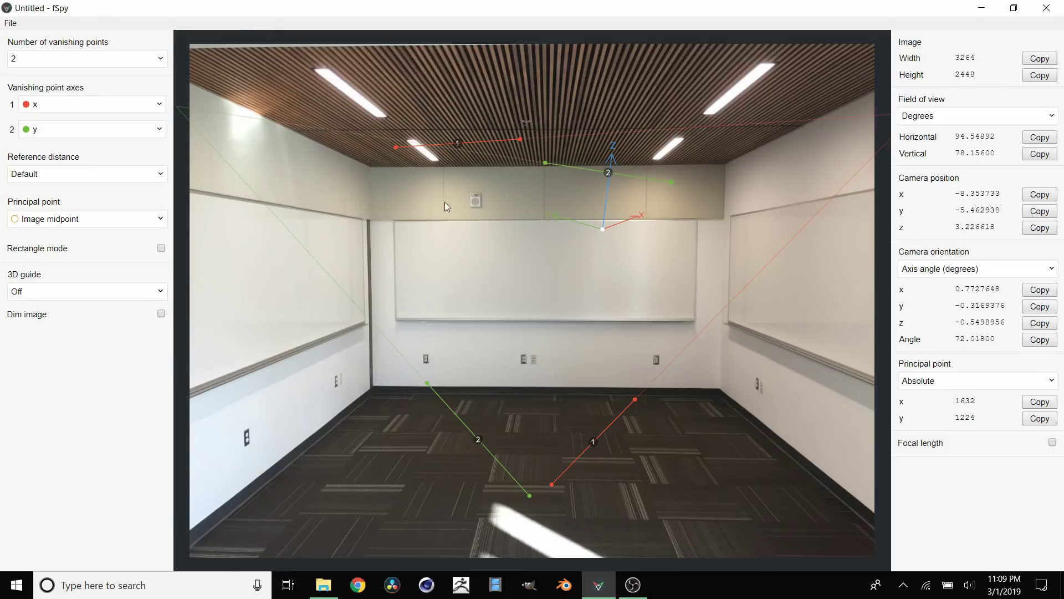
left_click(62, 130)
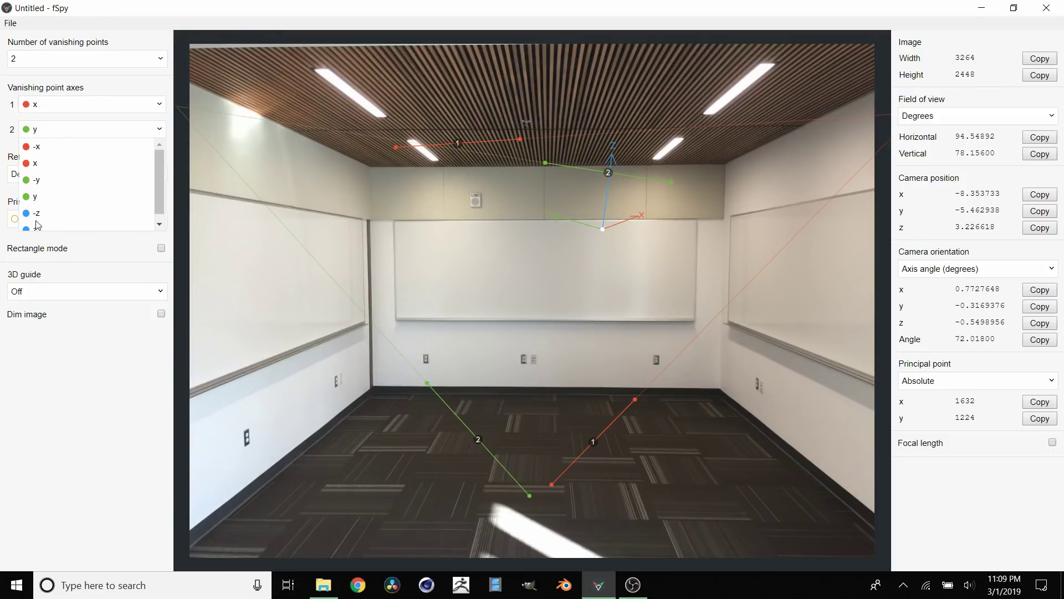
left_click(59, 128)
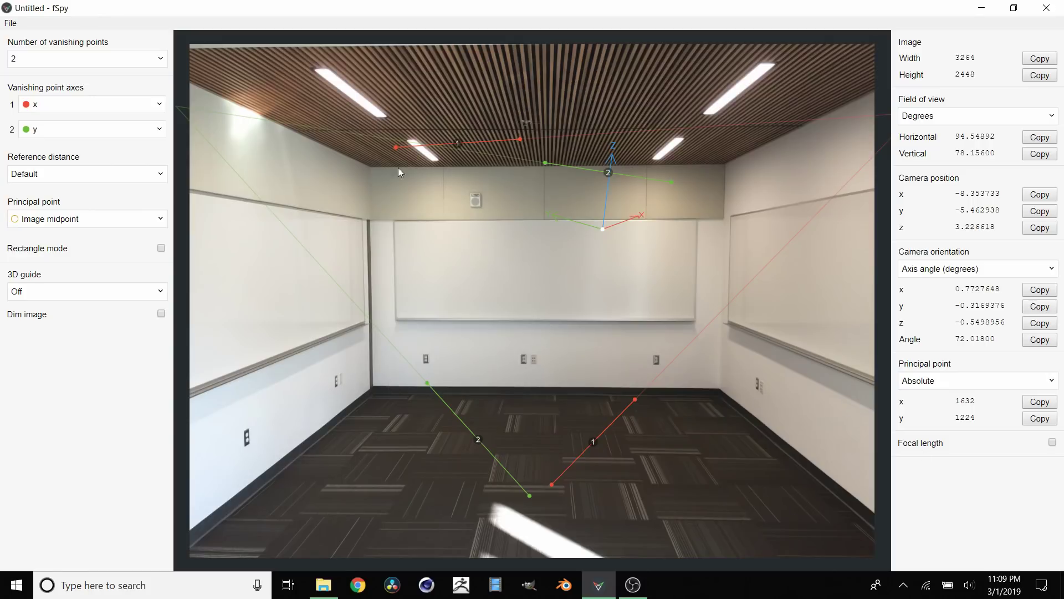
- Lay the first red x-axis line along the back wall's floor edge
mouse_move(395, 149)
left_mouse_down()
mouse_move(417, 393)
mouse_move(404, 392)
left_mouse_up()
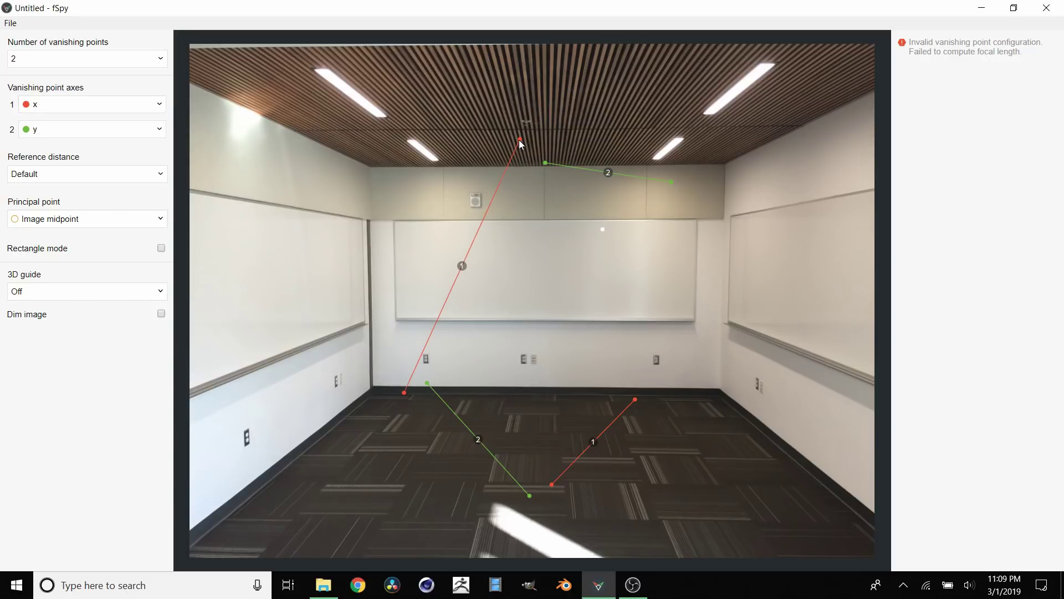
left_click_drag(520, 141, 670, 399)
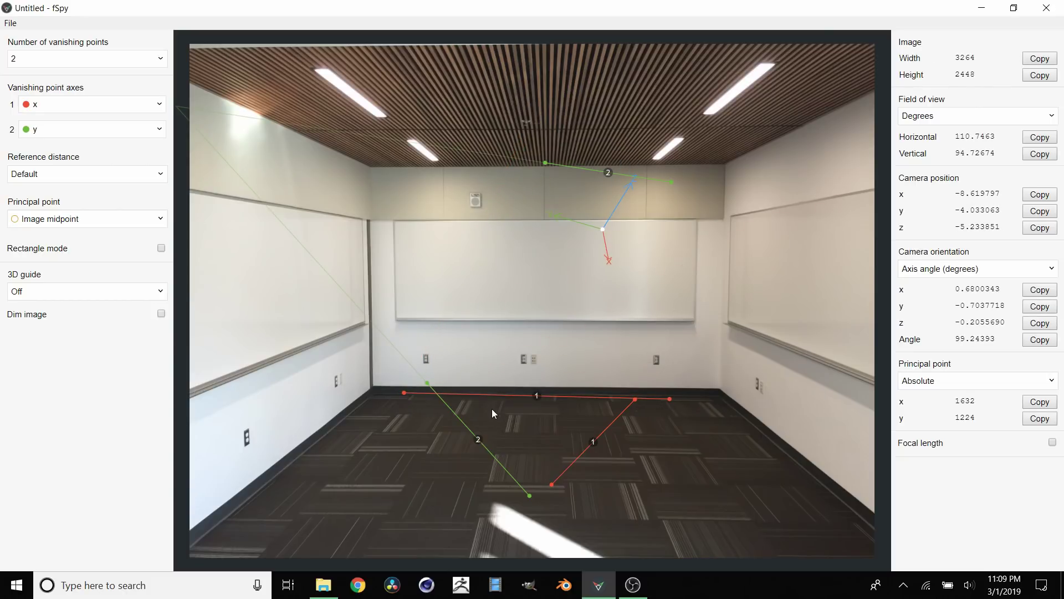
left_click_drag(403, 390, 372, 375)
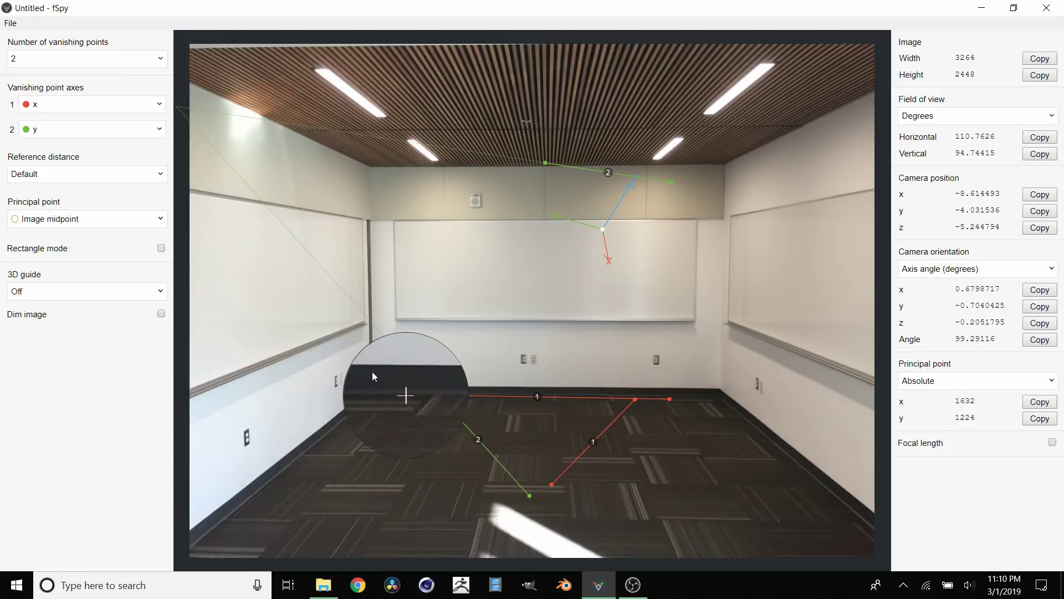
mouse_move(670, 403)
left_mouse_down("shift")
mouse_move(694, 375)
mouse_move(692, 389)
left_mouse_up("shift")
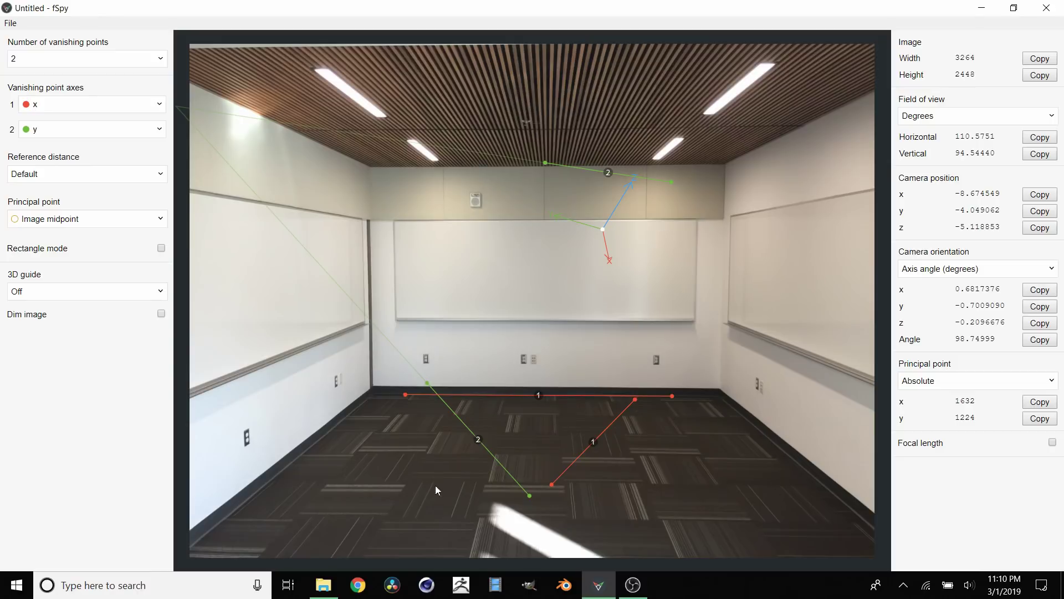
- Lay the second red x-axis line along a parallel floor tile row
left_click_drag(635, 399, 651, 484)
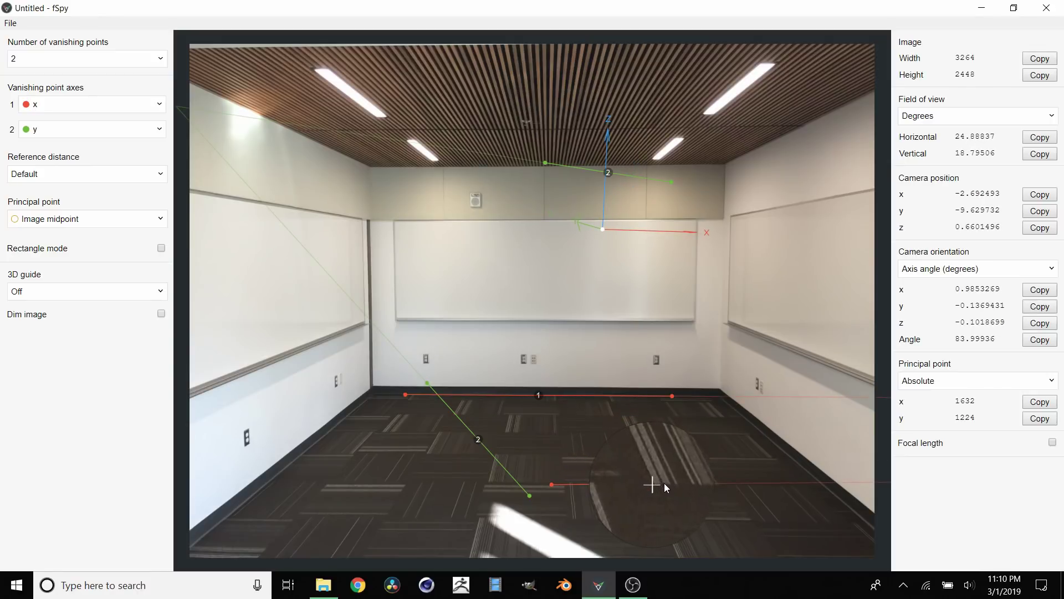
mouse_move(551, 486)
left_mouse_down()
mouse_move(330, 482)
mouse_move(340, 496)
left_mouse_up()
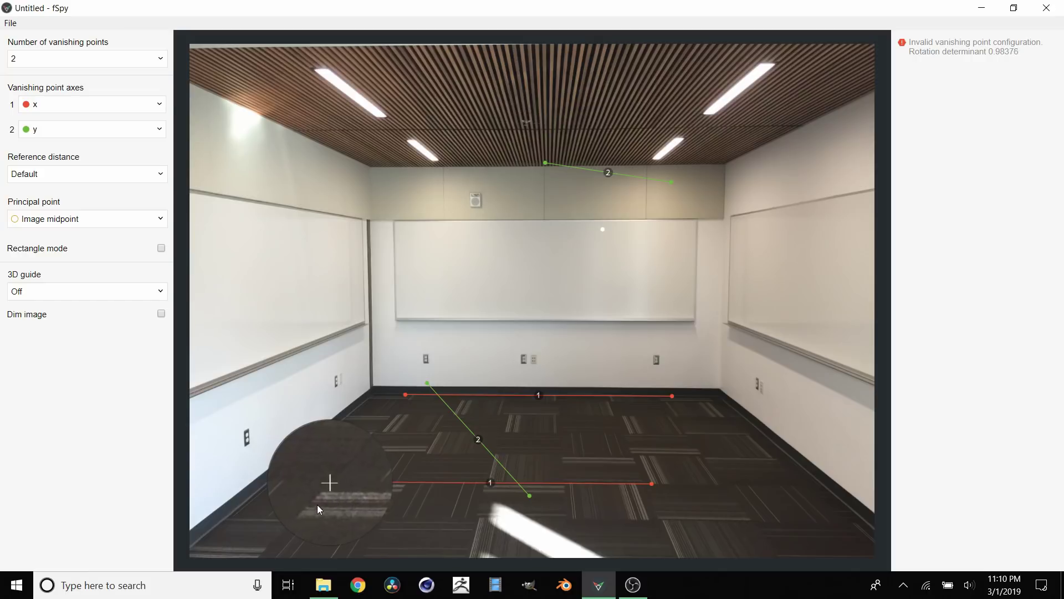
left_click_drag(340, 496, 327, 485)
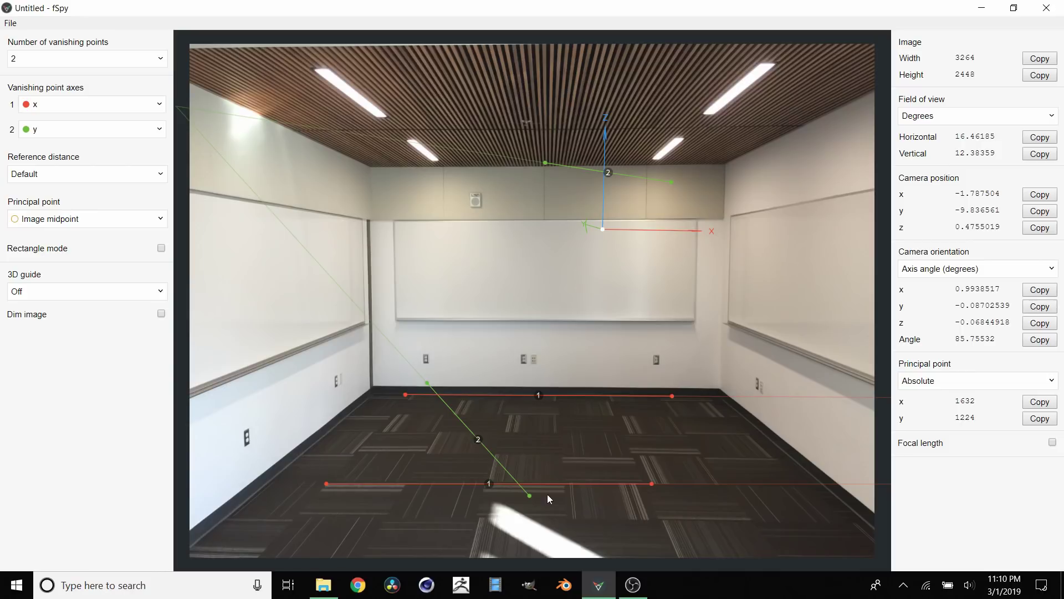
- Place one green y-axis line along the left wall's floor edge
left_click_drag(530, 497, 210, 538)
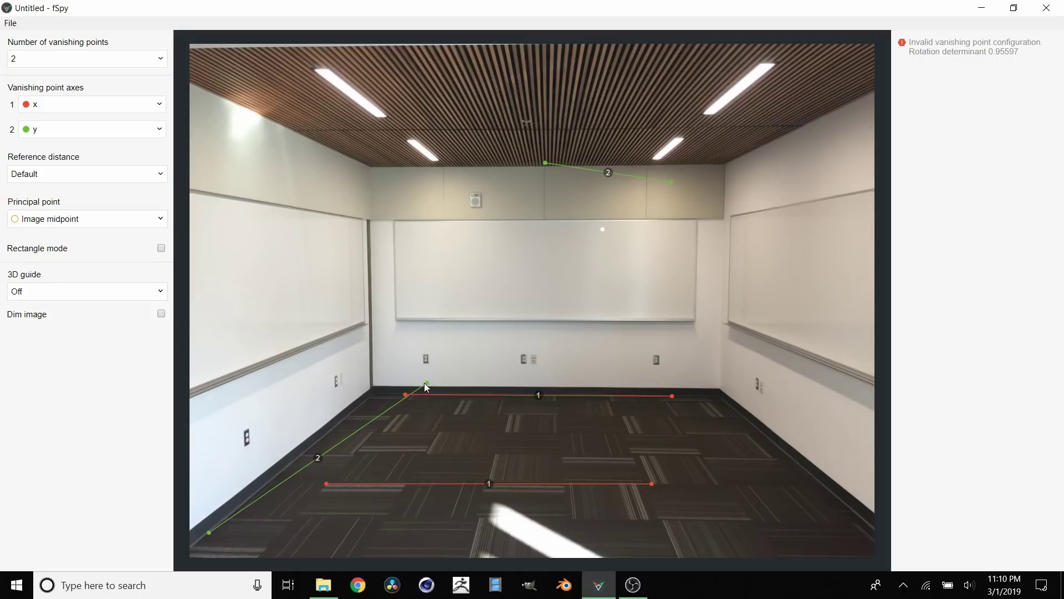
left_click_drag(426, 384, 297, 399)
- Place the other green y-axis line along the right wall's floor edge into the corner
left_click_drag(668, 182, 868, 524)
left_click_drag(545, 164, 718, 424)
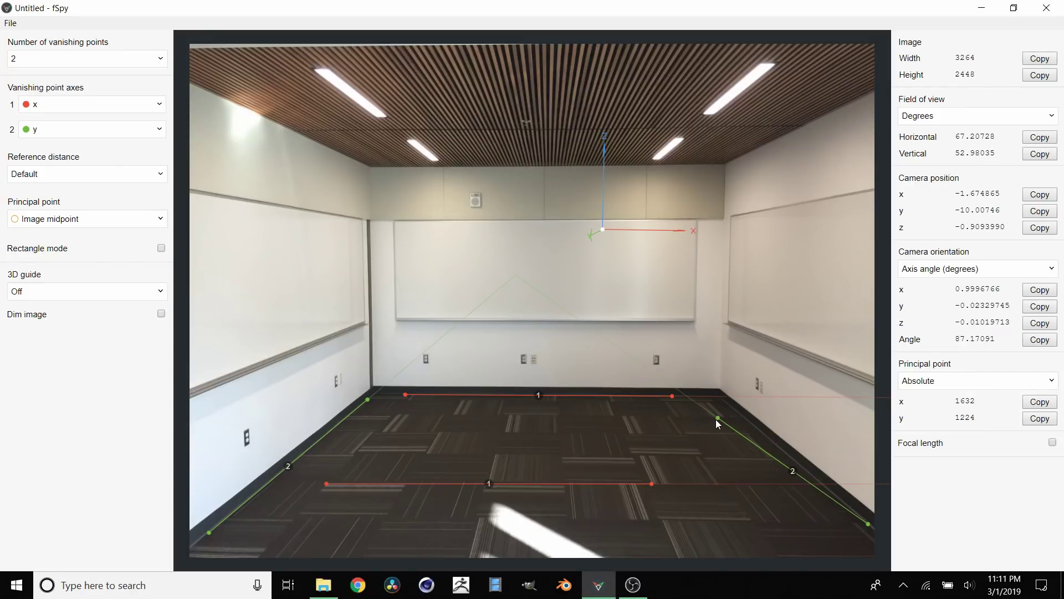
left_click_drag(717, 419, 727, 407, "shift")
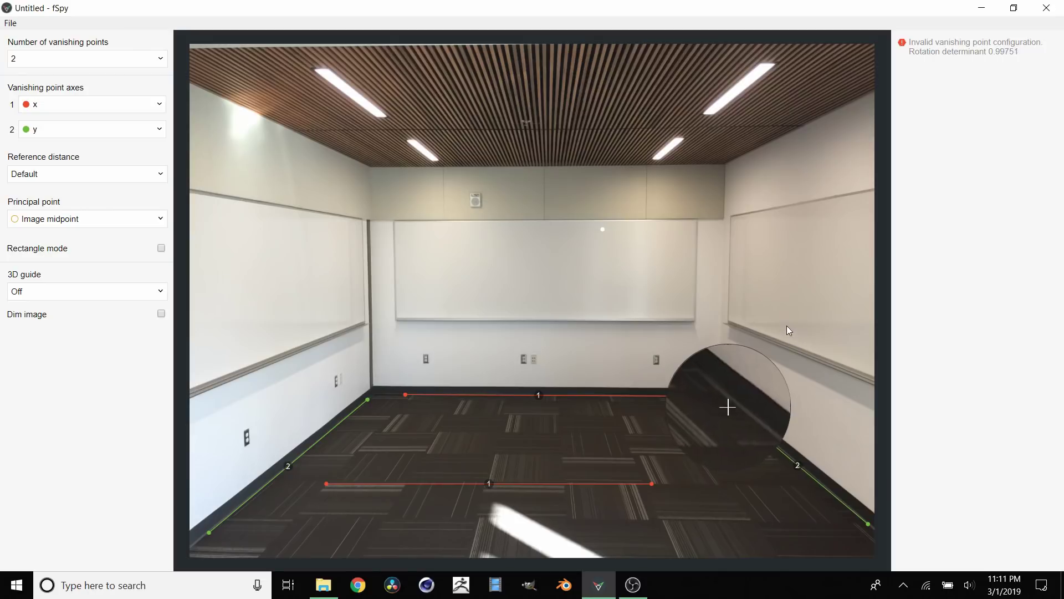
left_click_drag(788, 326, 773, 300, "shift")
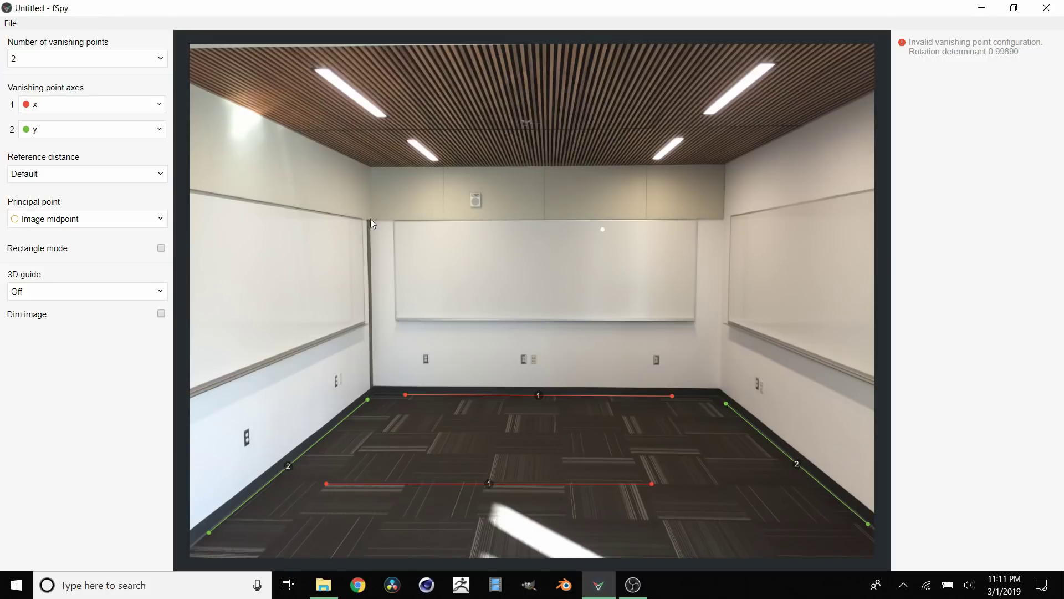
- Show an xy grid floor guide and refine both red lines on the floor edge and carpet
left_click(27, 294)
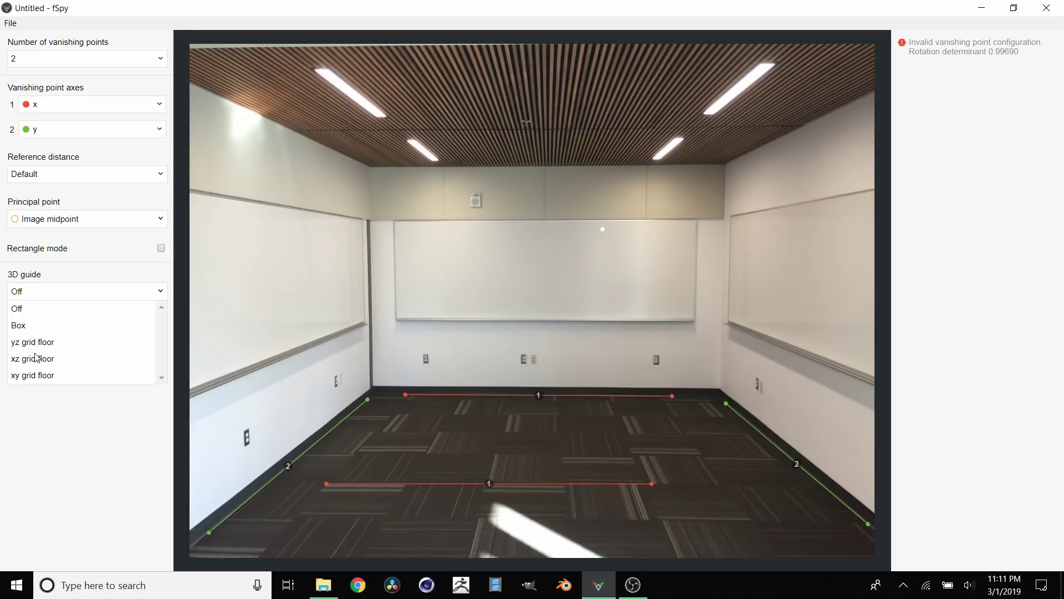
left_click(28, 375)
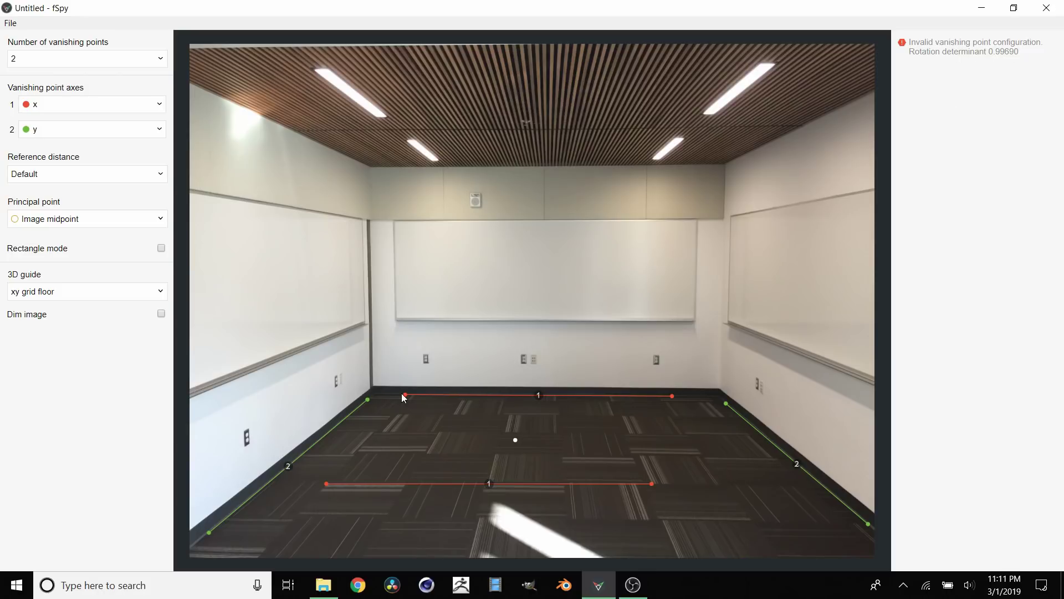
left_click_drag(407, 397, 403, 394)
left_click_drag(671, 397, 674, 398)
left_click_drag(325, 483, 340, 458)
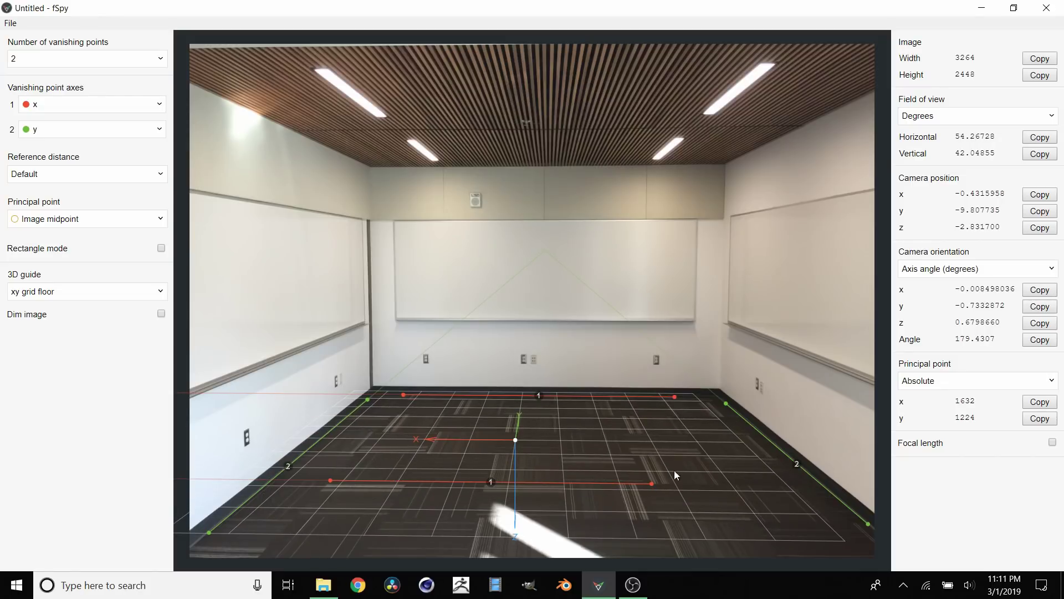
left_click_drag(328, 480, 328, 478)
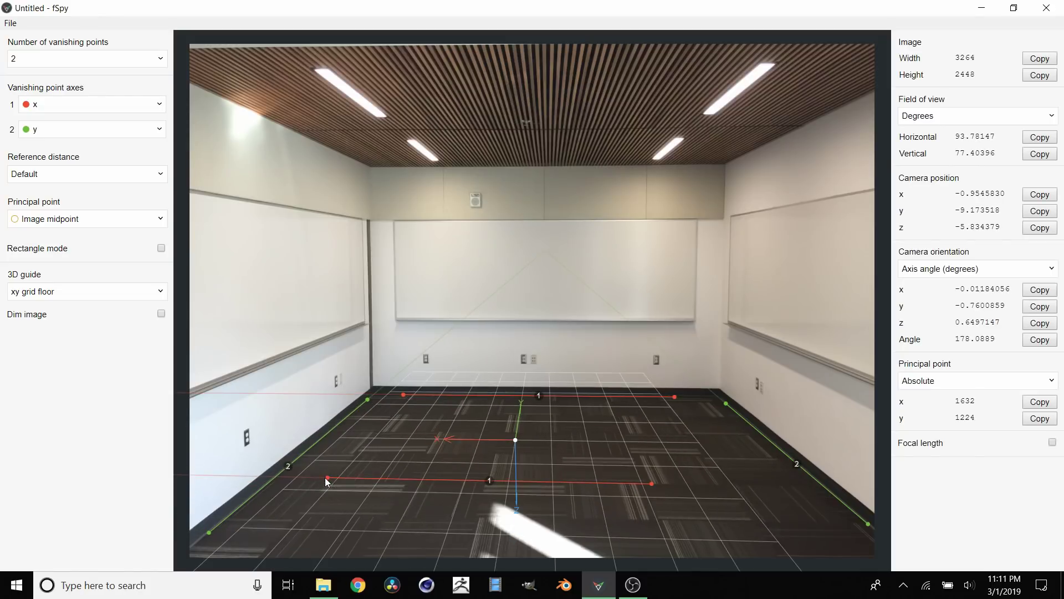
left_click_drag(652, 483, 663, 521)
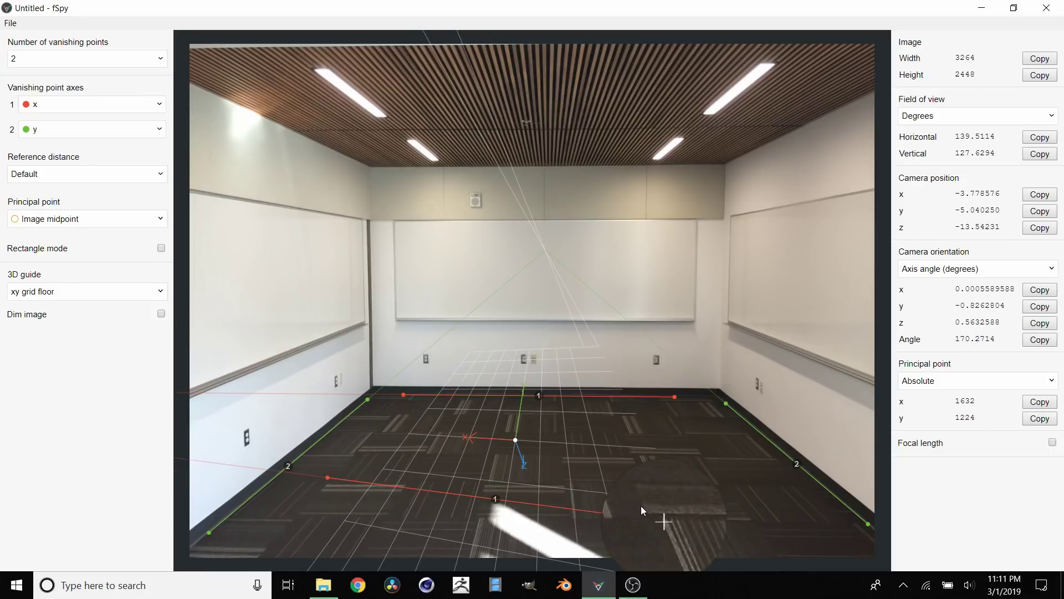
mouse_move(326, 478)
left_mouse_down()
mouse_move(389, 527)
mouse_move(371, 523)
mouse_move(367, 487)
left_mouse_up()
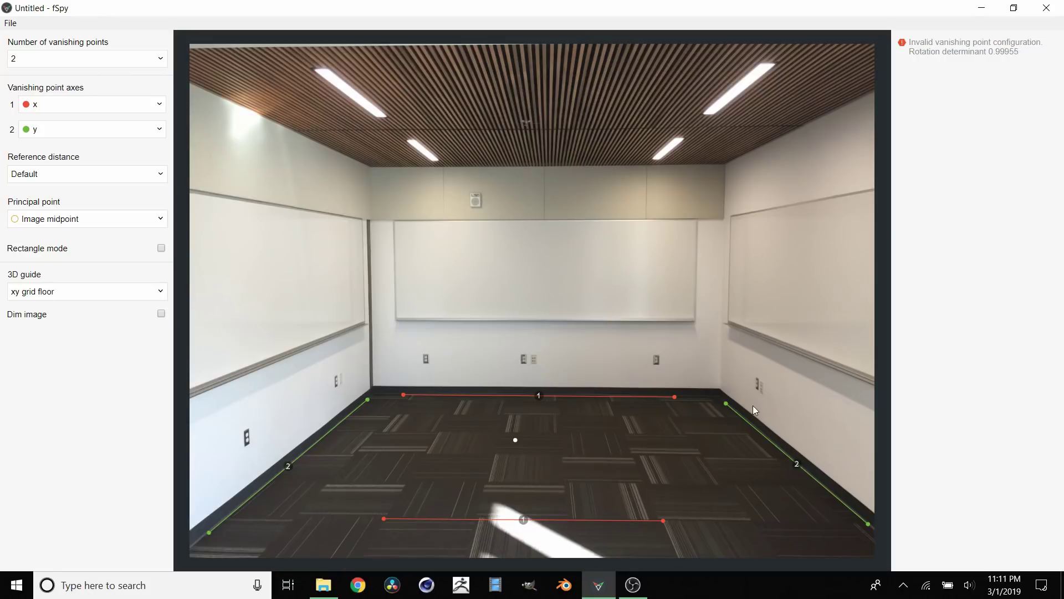
- Refine the green lines onto the wall bases until solved, then centre the 3D origin on the floor
left_click_drag(727, 405, 729, 408)
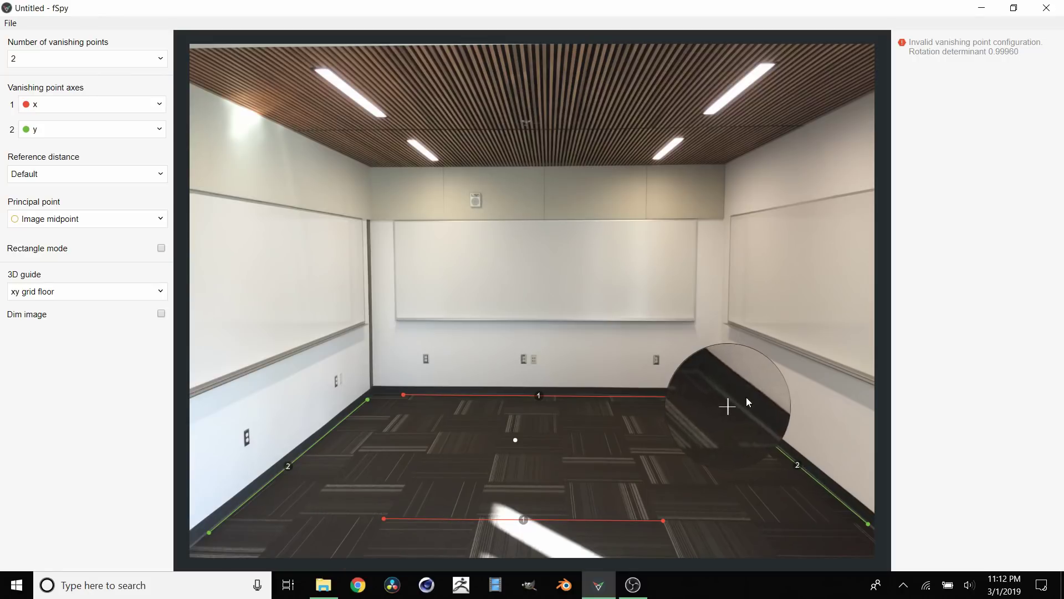
left_click_drag(869, 525, 868, 524)
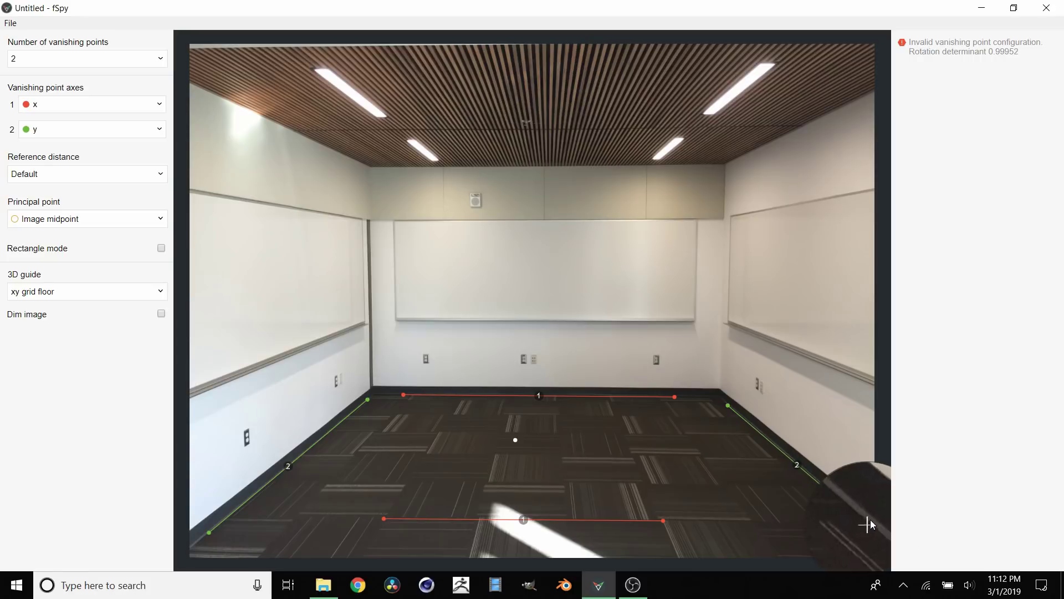
left_click_drag(209, 530, 207, 533)
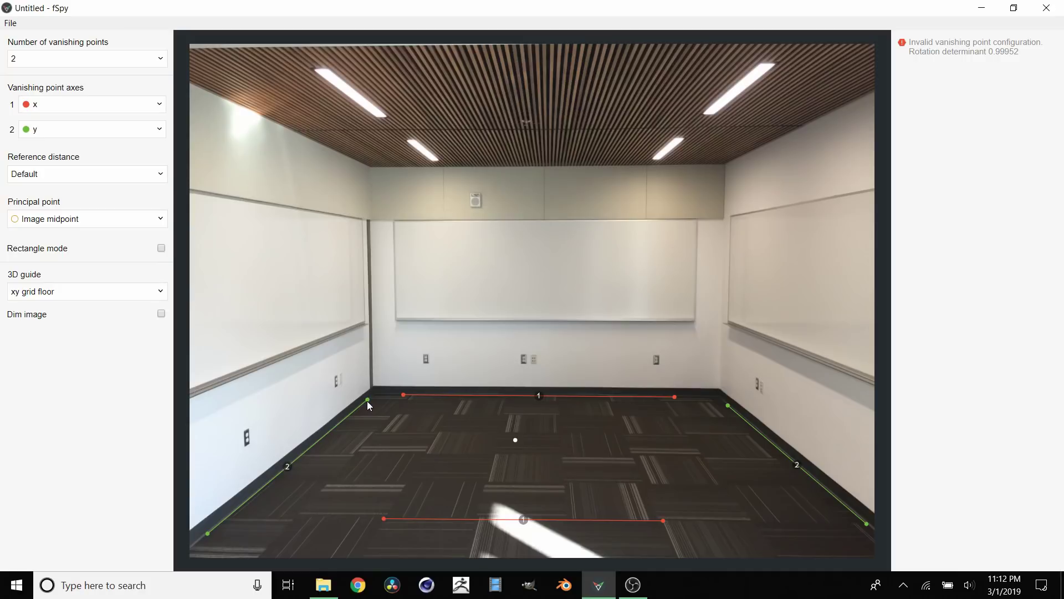
left_click_drag(367, 401, 368, 402)
left_click_drag(402, 395, 400, 390)
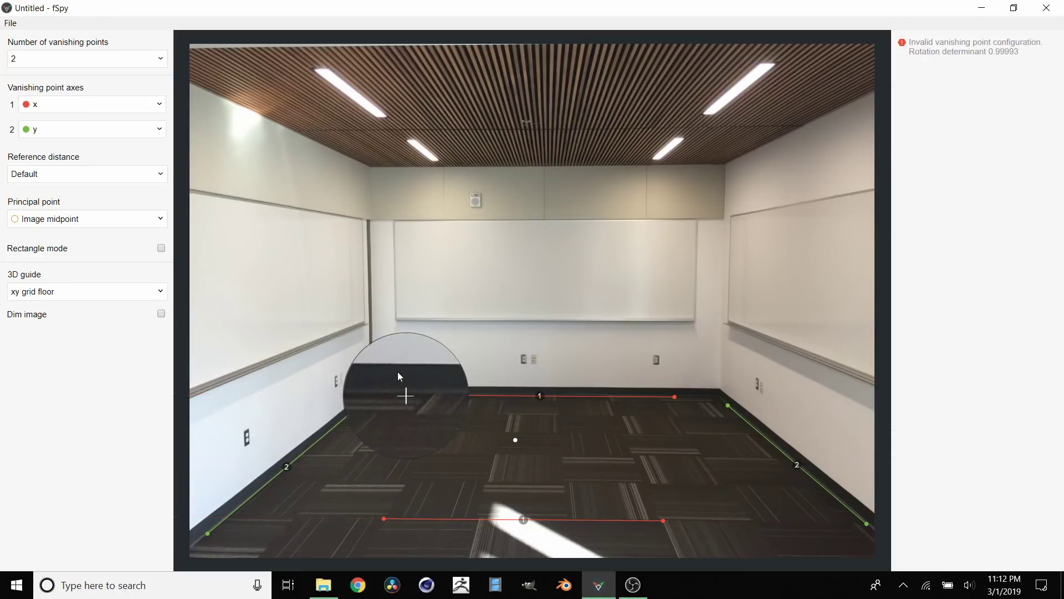
left_click_drag(676, 395, 737, 374)
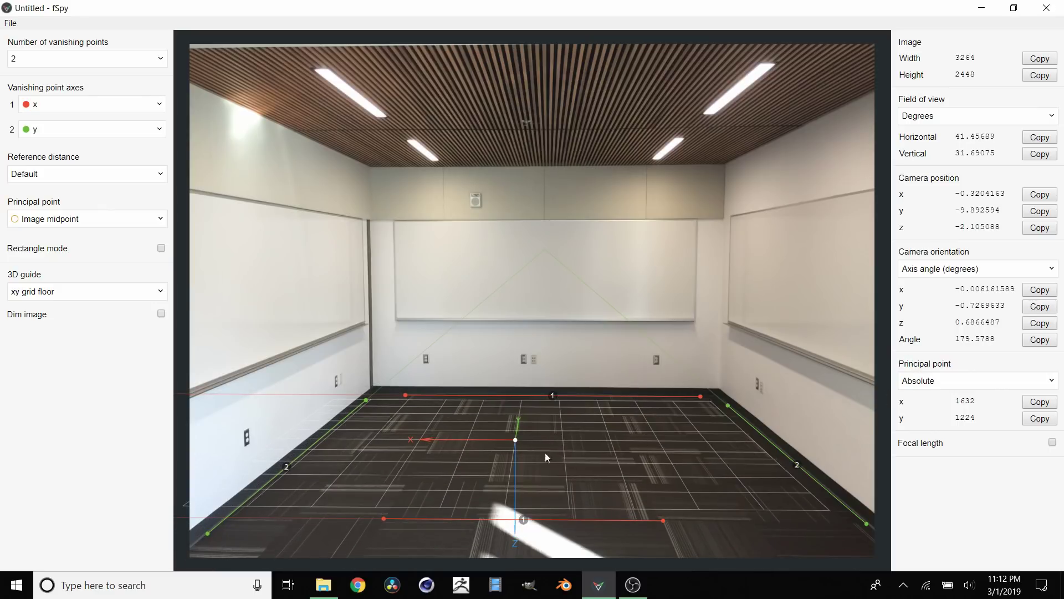
mouse_move(516, 438)
left_mouse_down()
mouse_move(532, 444)
mouse_move(526, 452)
mouse_move(544, 447)
mouse_move(541, 436)
left_mouse_up()
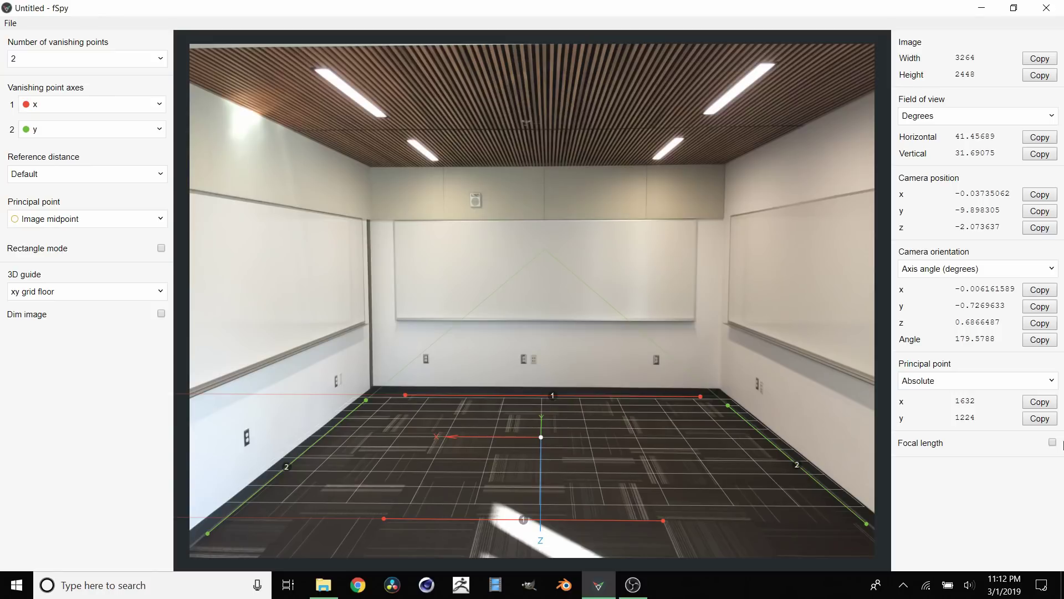
left_click(1054, 443)
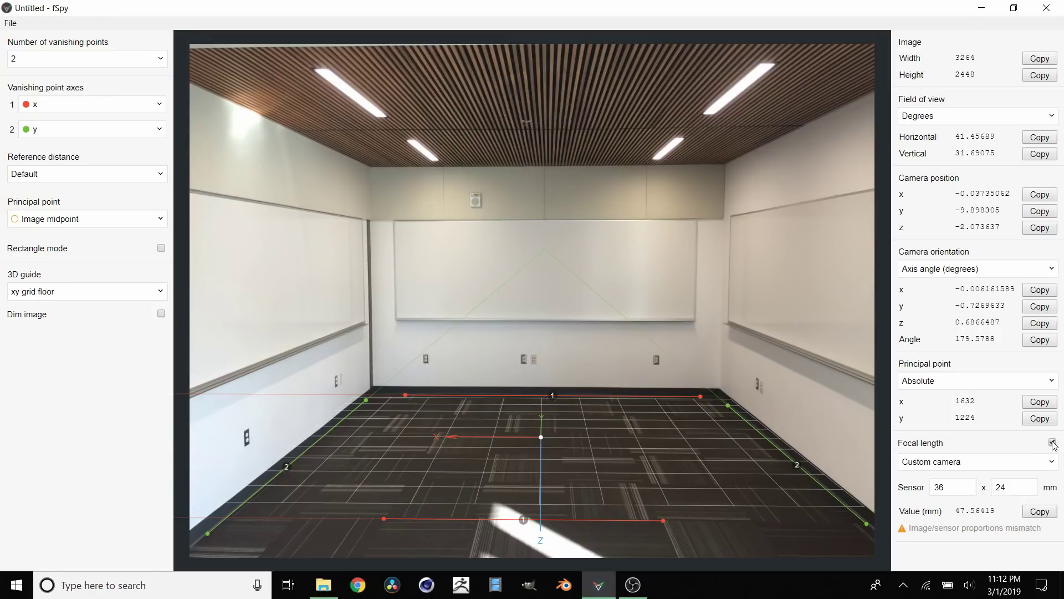
left_click(958, 462)
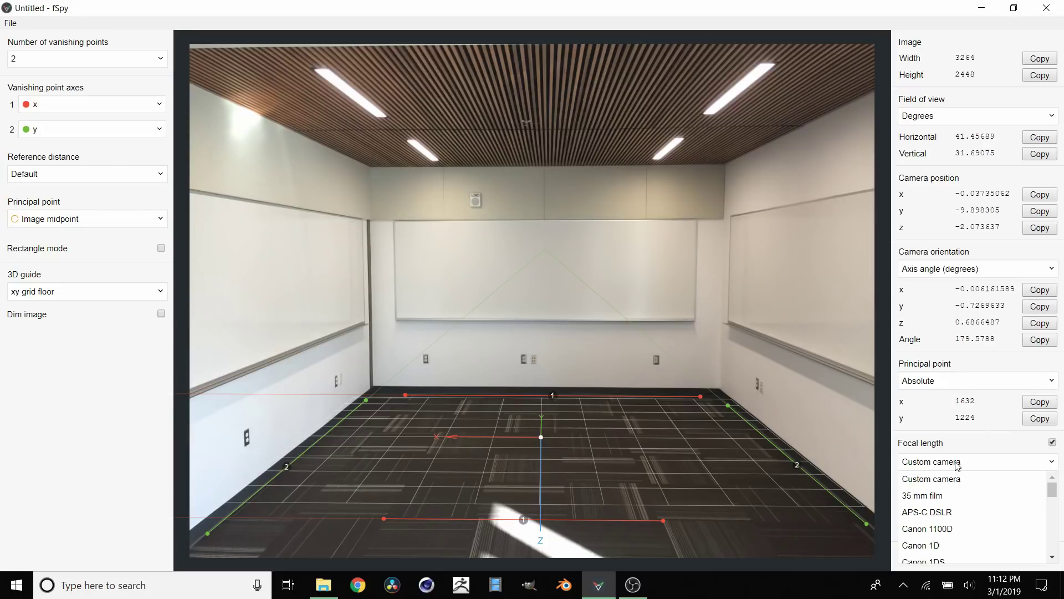
scroll(914, 521, "down", 5)
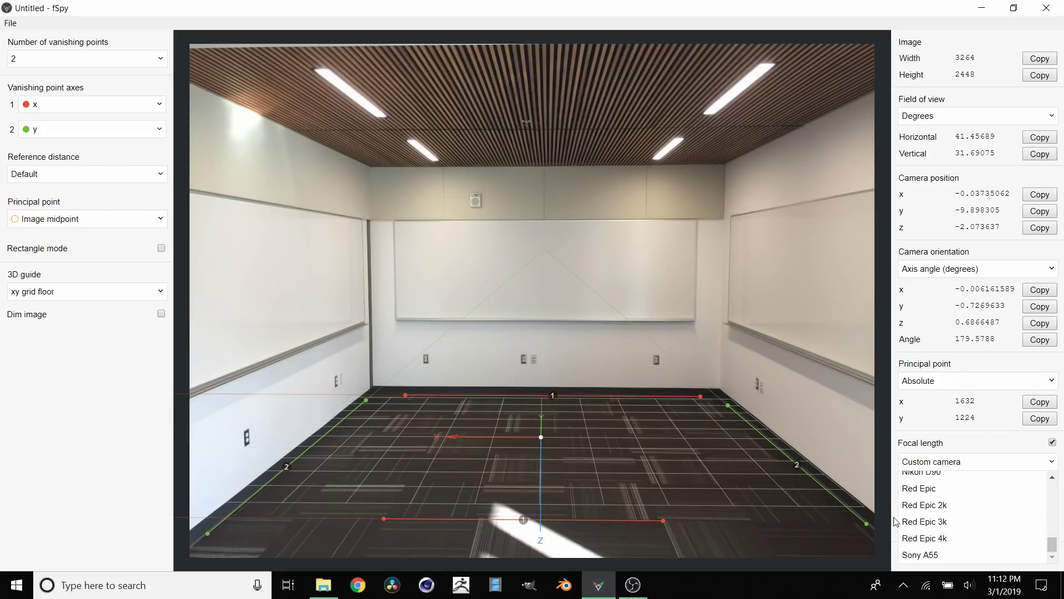
left_click(951, 463)
left_click(1053, 443)
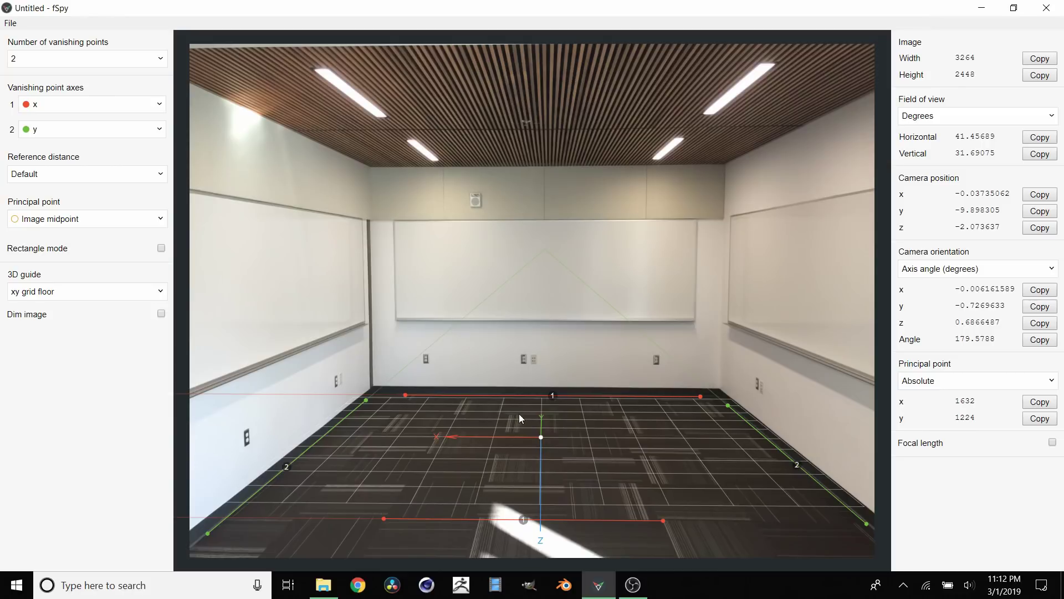
- Save the project as cameramap via Save As and close fSpy
left_click(10, 23)
left_click(26, 140)
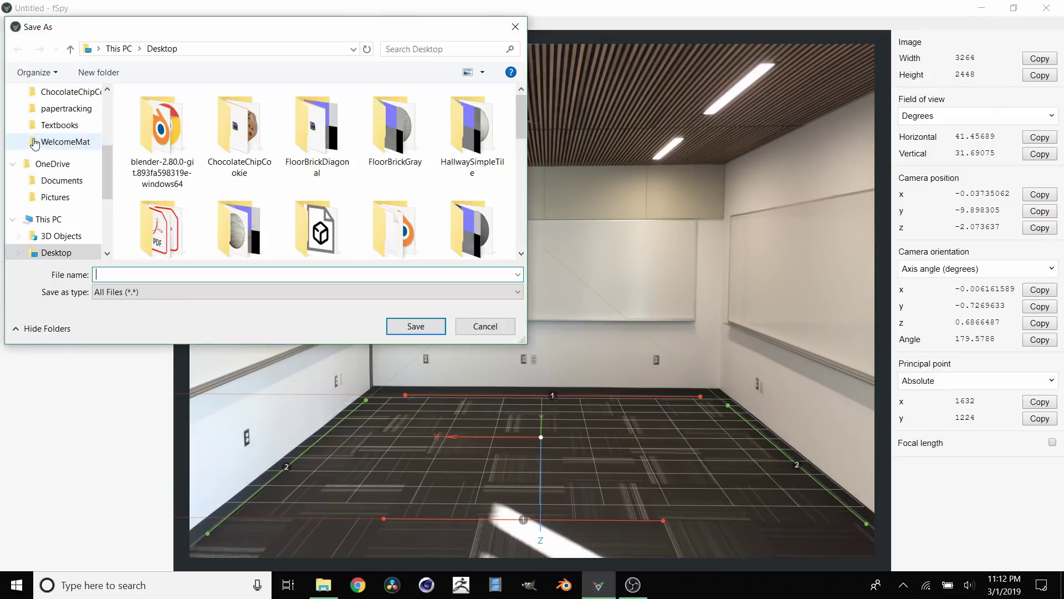
left_click(117, 278)
type("ca")
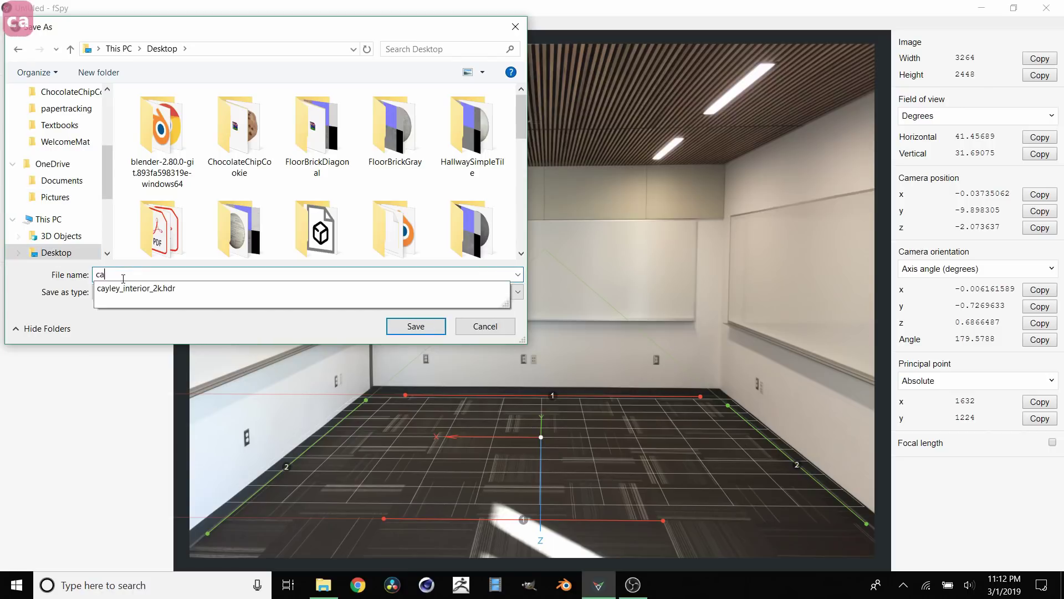
type("meramap")
key("Return")
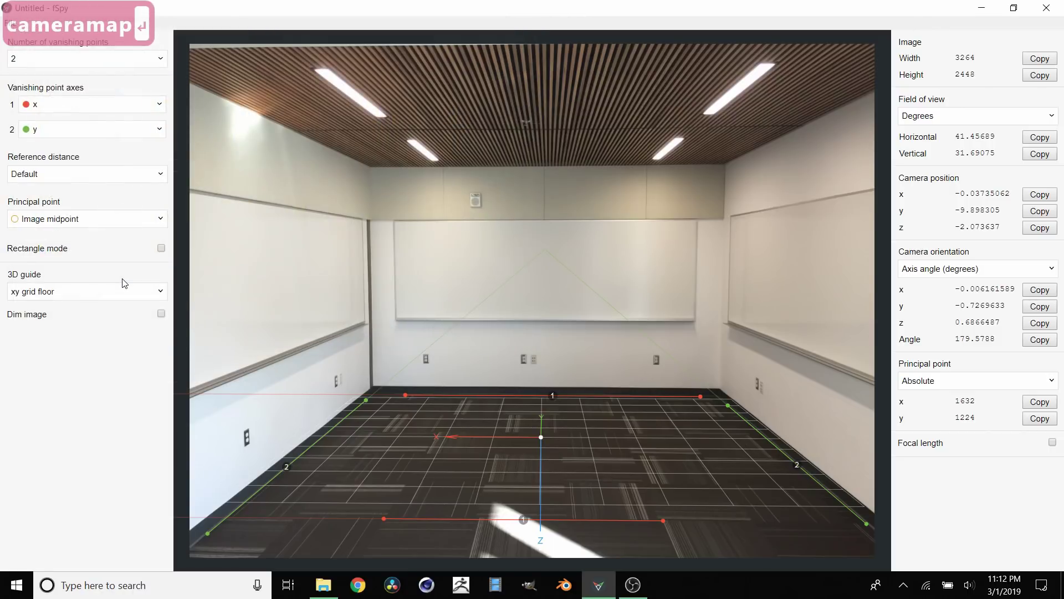
double_click(881, 6)
- Launch Blender, confirm the Import fSpy project add-on is ticked under Add-ons, and close Preferences
left_click(921, 77)
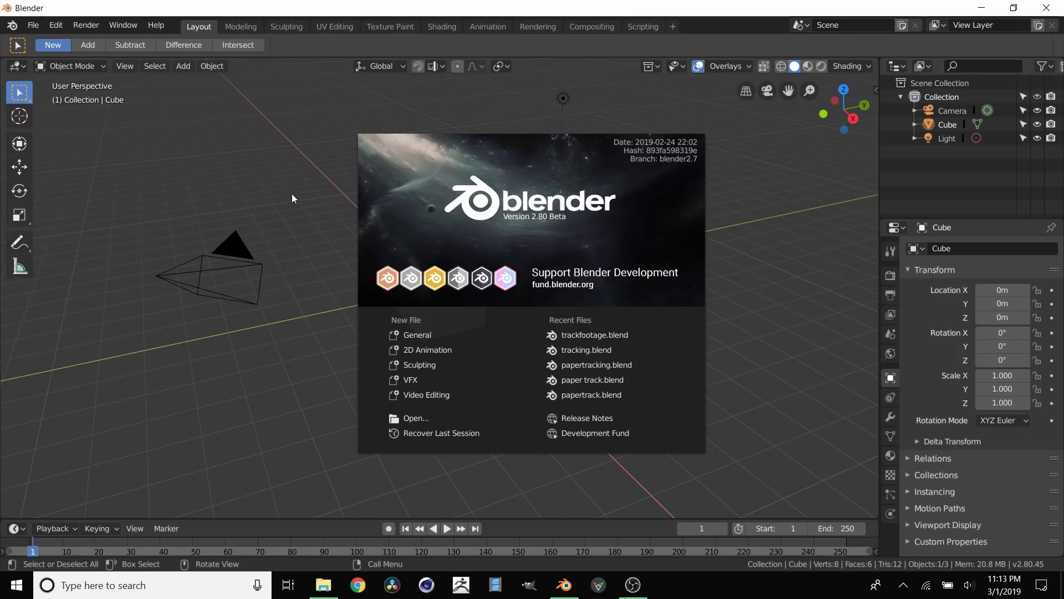
left_click(293, 198)
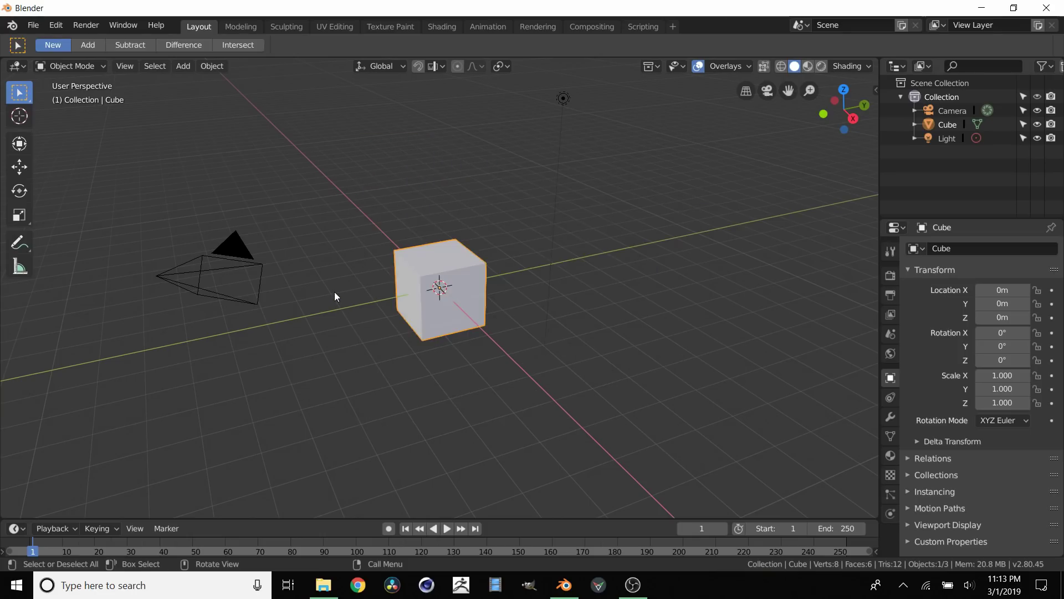
left_click(55, 26)
left_click(82, 196)
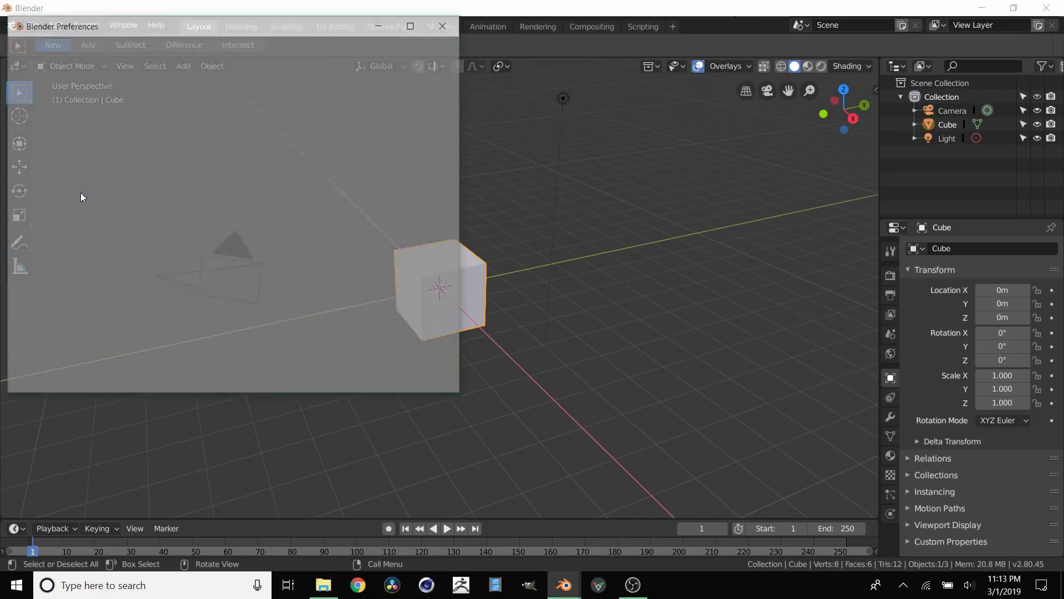
left_click(345, 66)
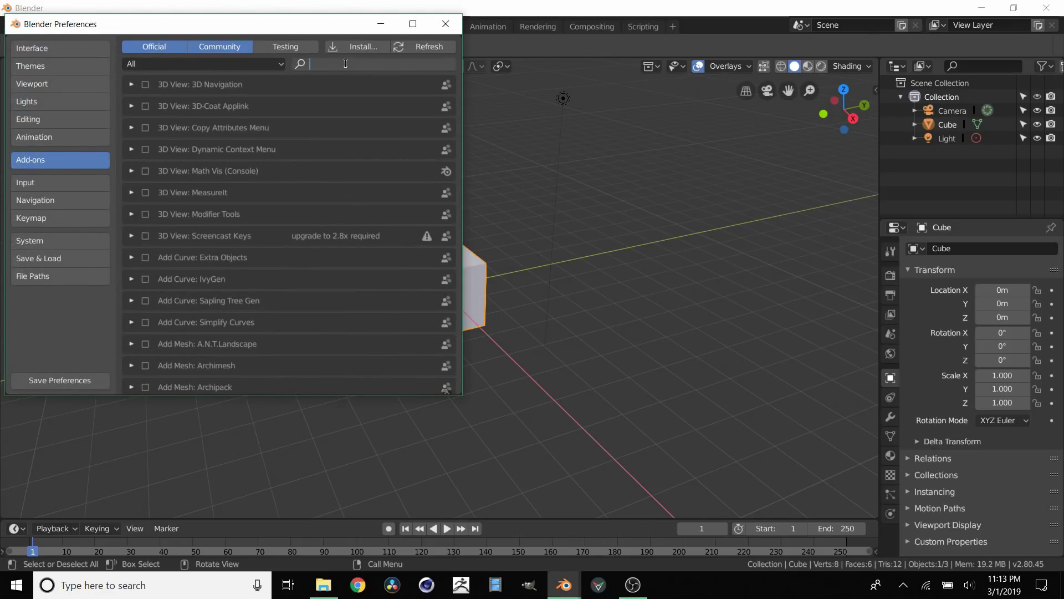
type("fspy")
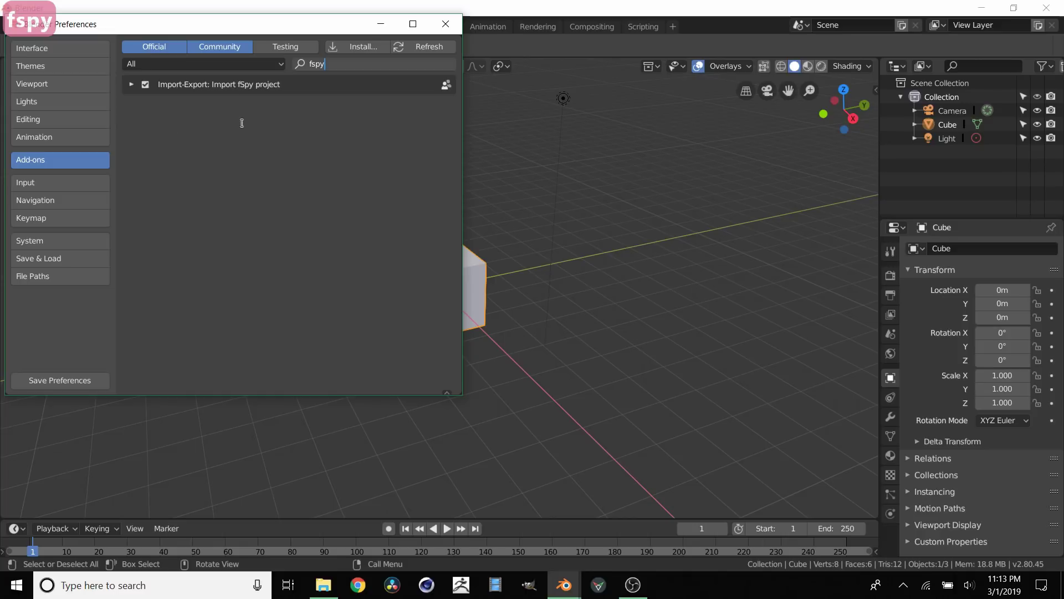
left_click(446, 23)
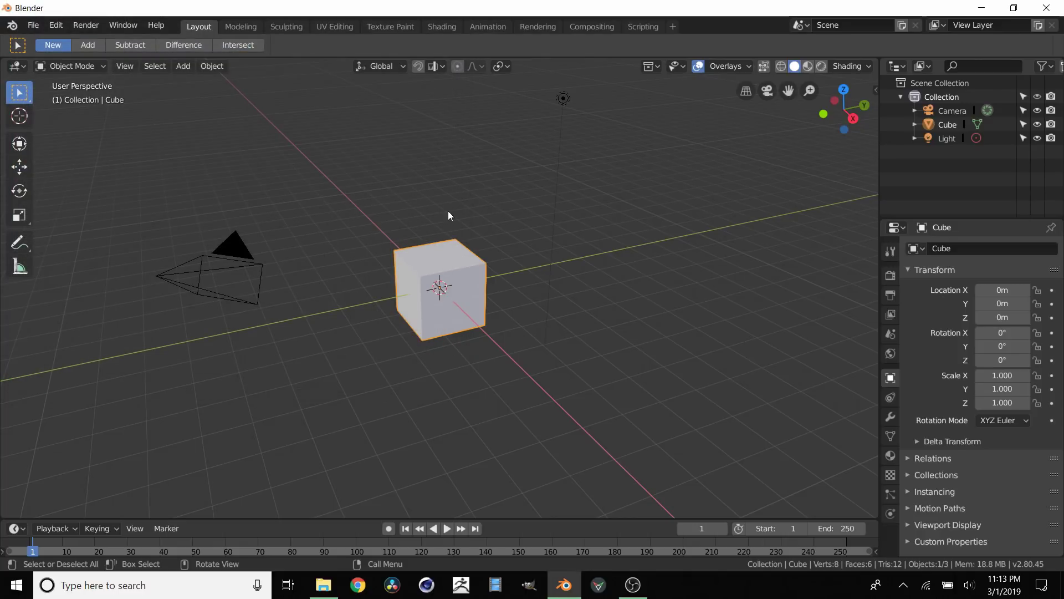
- Delete every object from the default scene
key("a")
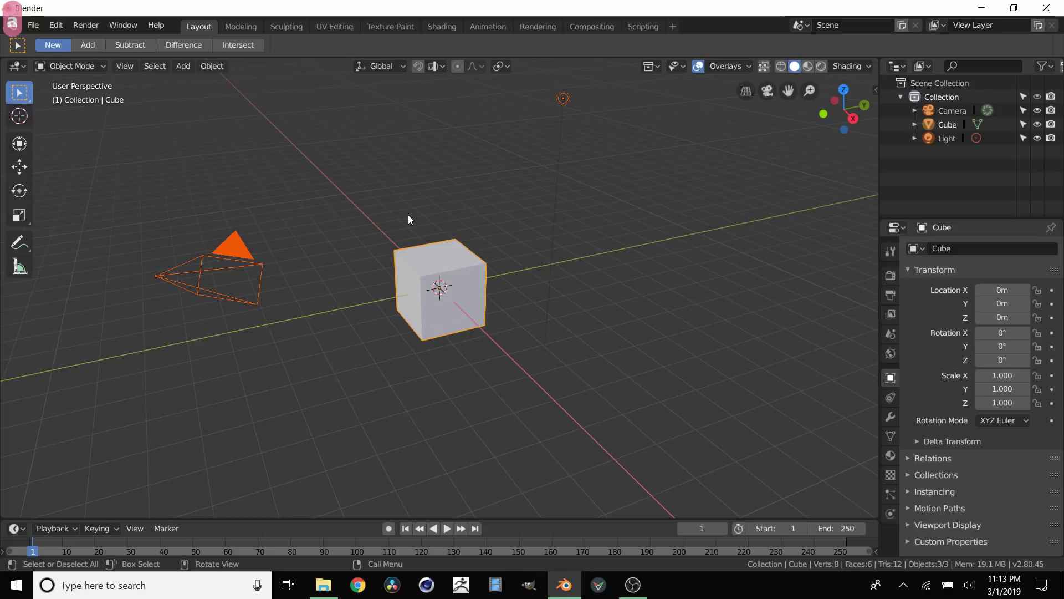
key("x")
left_click(383, 214)
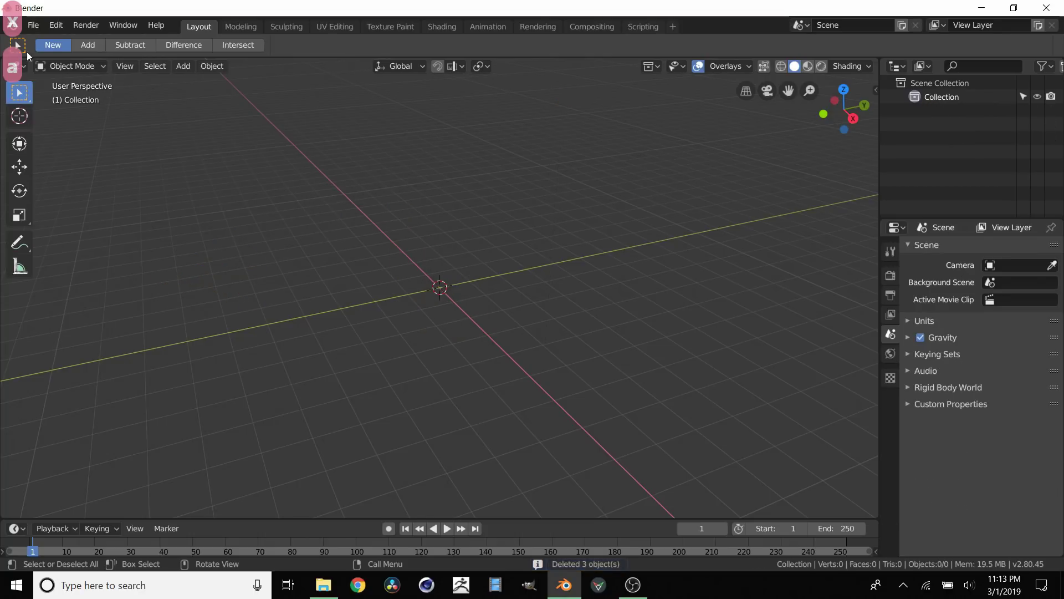
- Import cameramap.fspy from the Desktop and orbit to view the matched camera
left_click(34, 25)
mouse_move(56, 280)
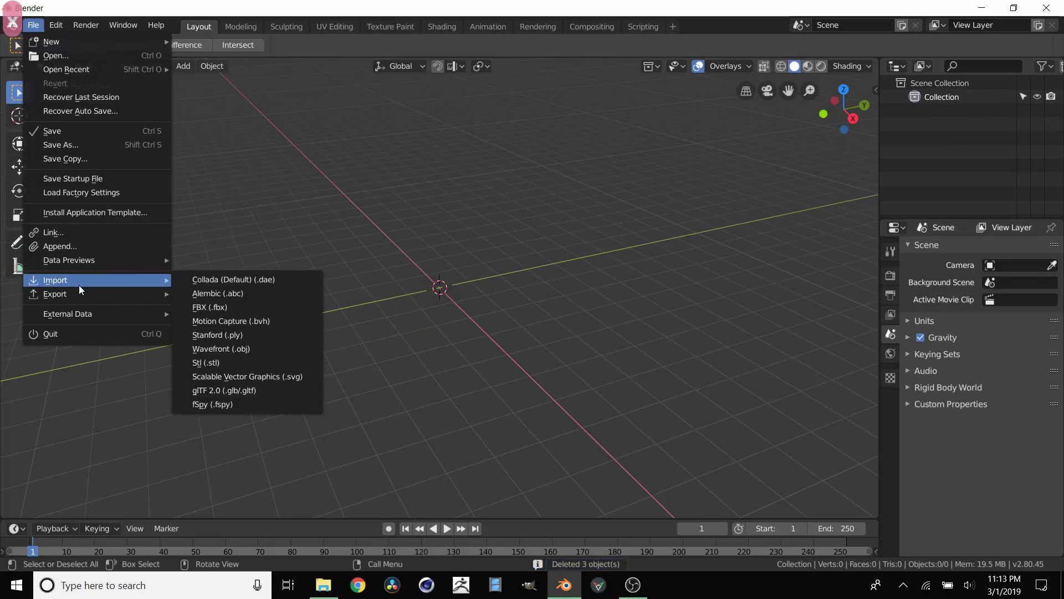
left_click(218, 408)
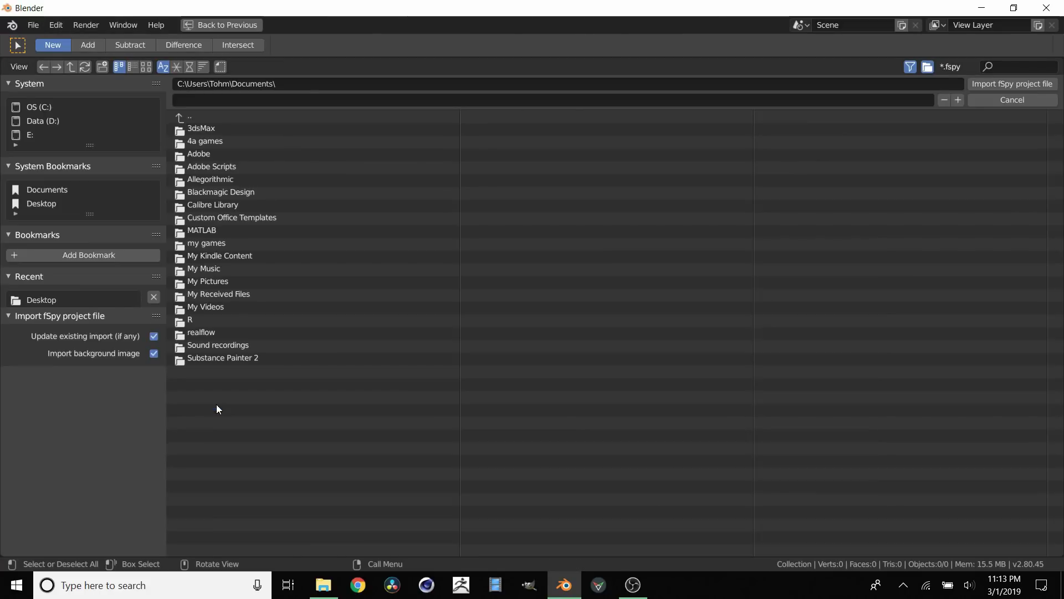
left_click(40, 203)
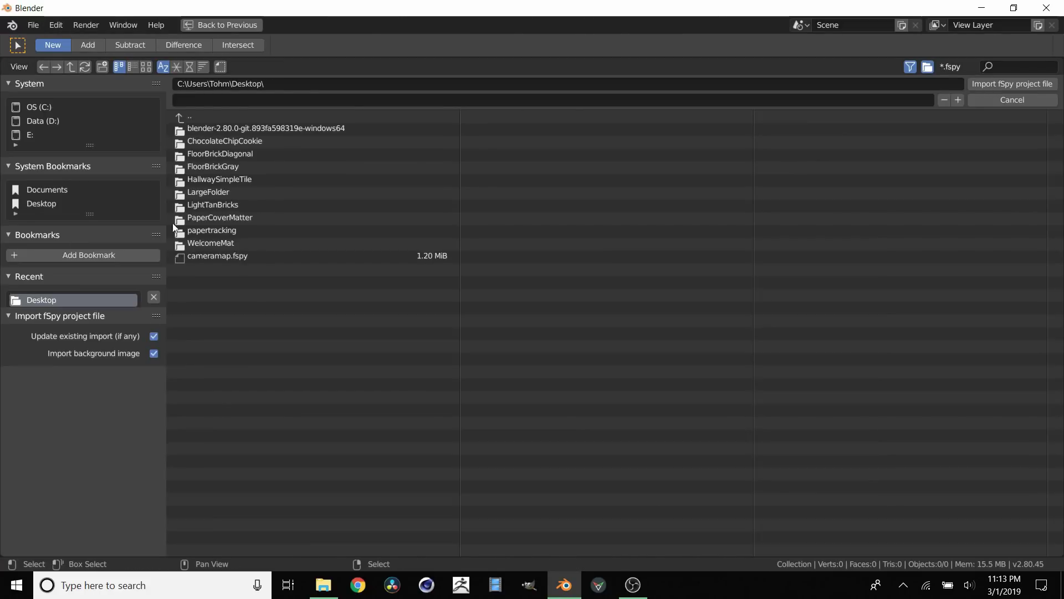
double_click(224, 257)
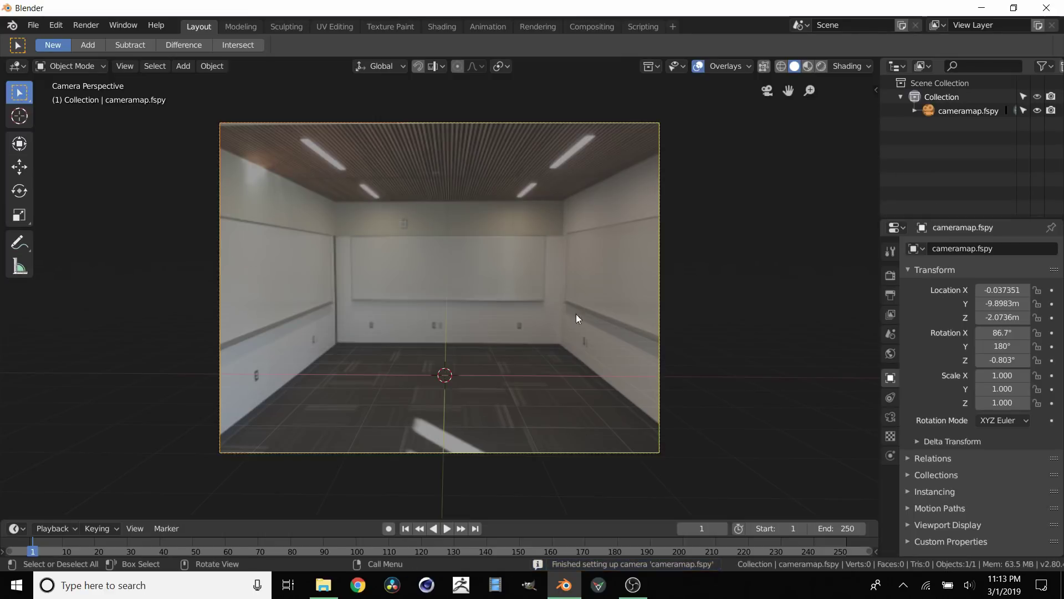
left_click(767, 90)
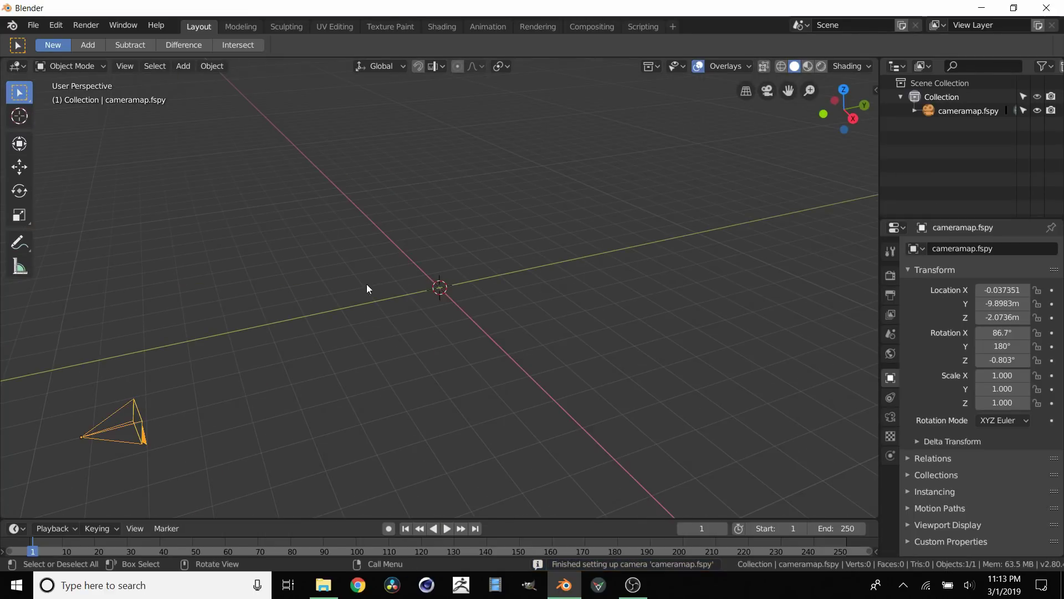
middle_click_drag(294, 371, 230, 363)
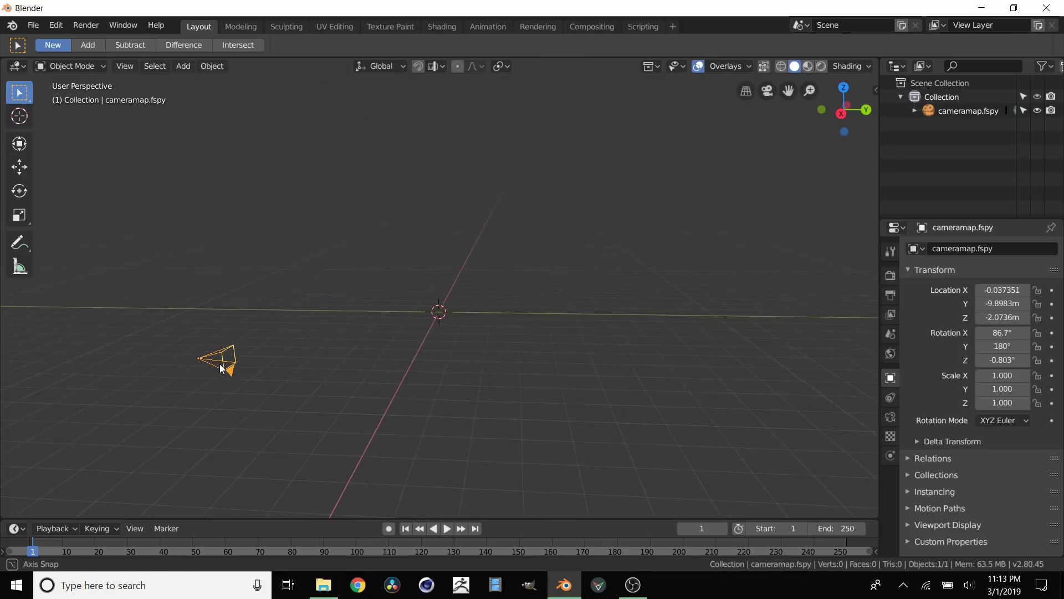
- Raise the camera's background image Alpha from 0.5 to 1.0 in Object Data properties
left_click(767, 91)
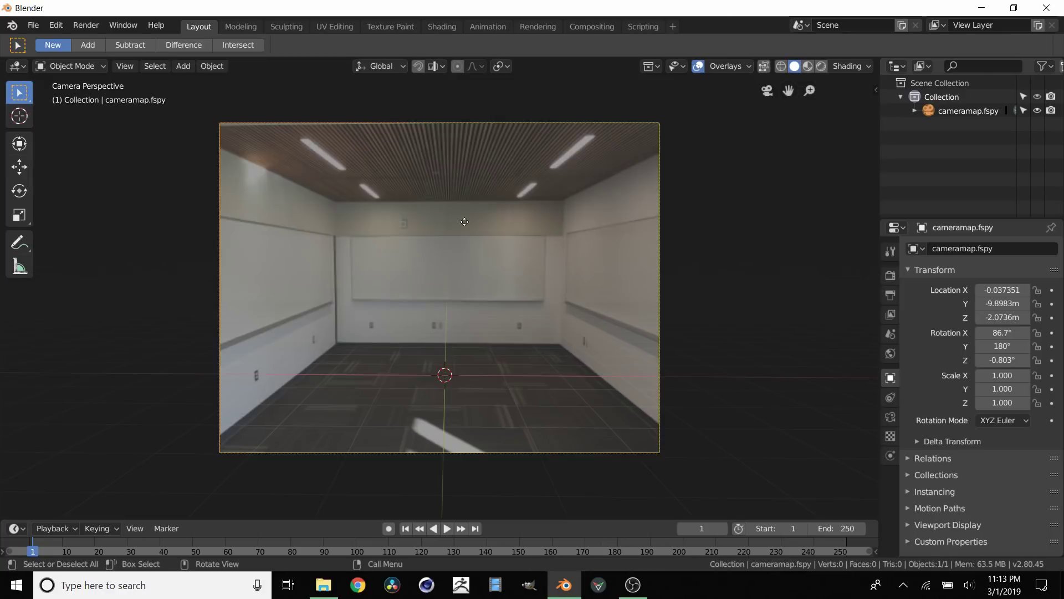
left_click(965, 111)
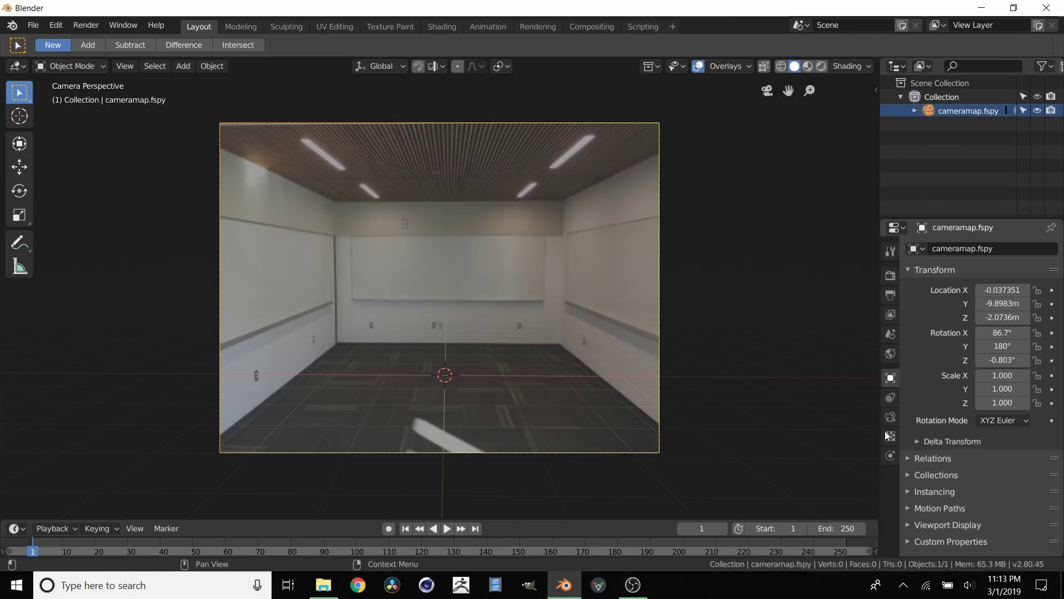
left_click(890, 418)
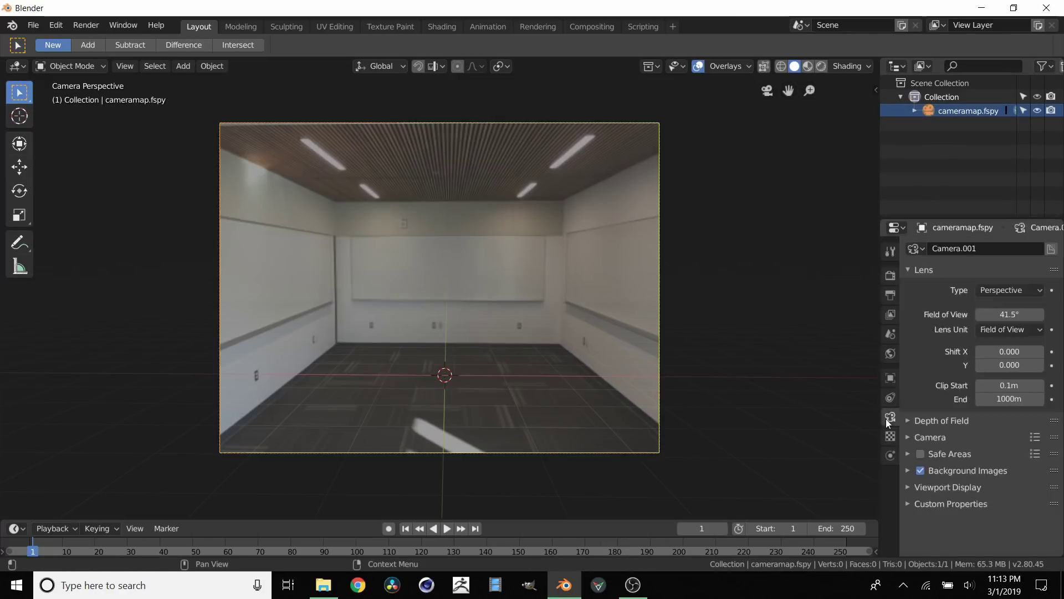
left_click(908, 470)
scroll(941, 425, "down", 4)
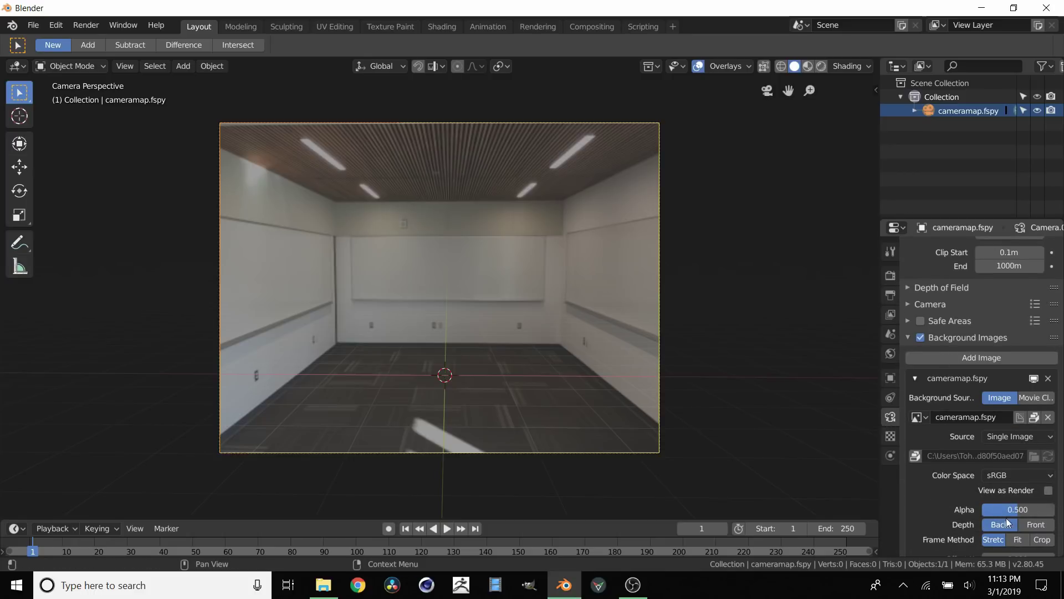
left_click_drag(1011, 509, 1058, 509)
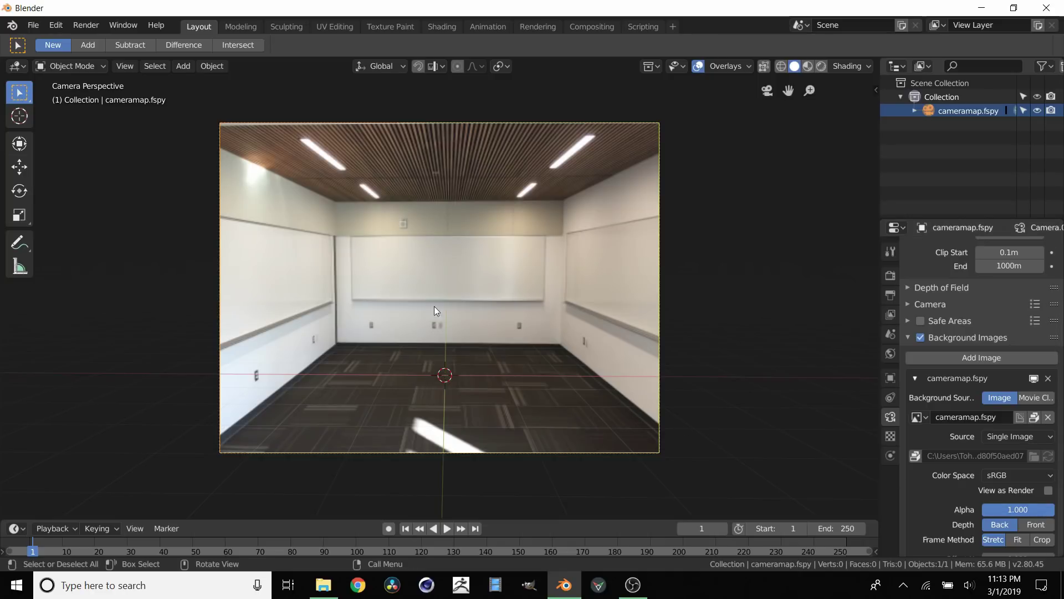
- Add a Mesh > Plane at the scene centre and orbit out of camera view to see it
key("shift+a")
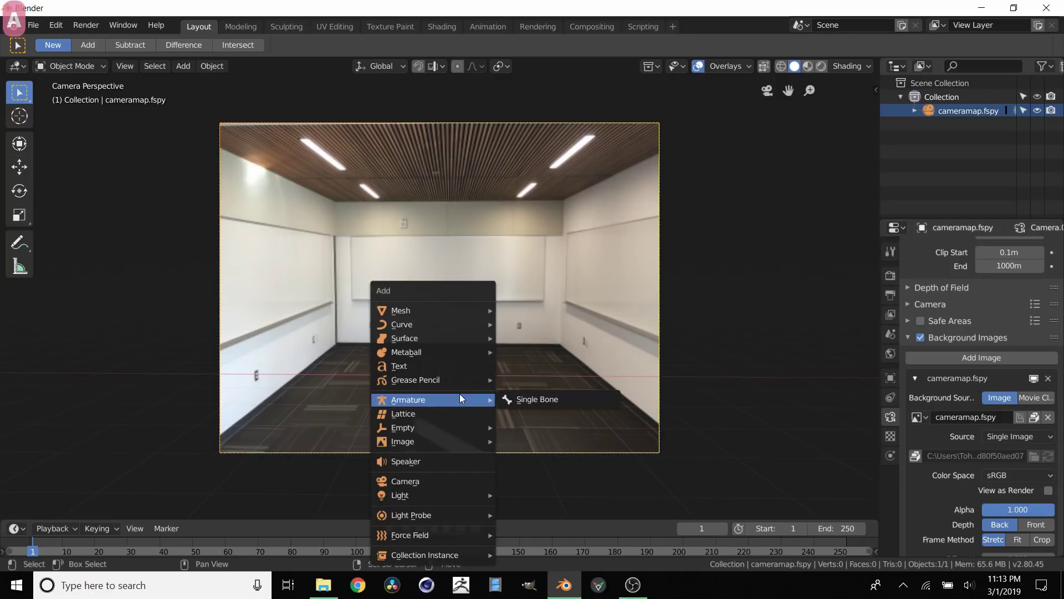
mouse_move(402, 310)
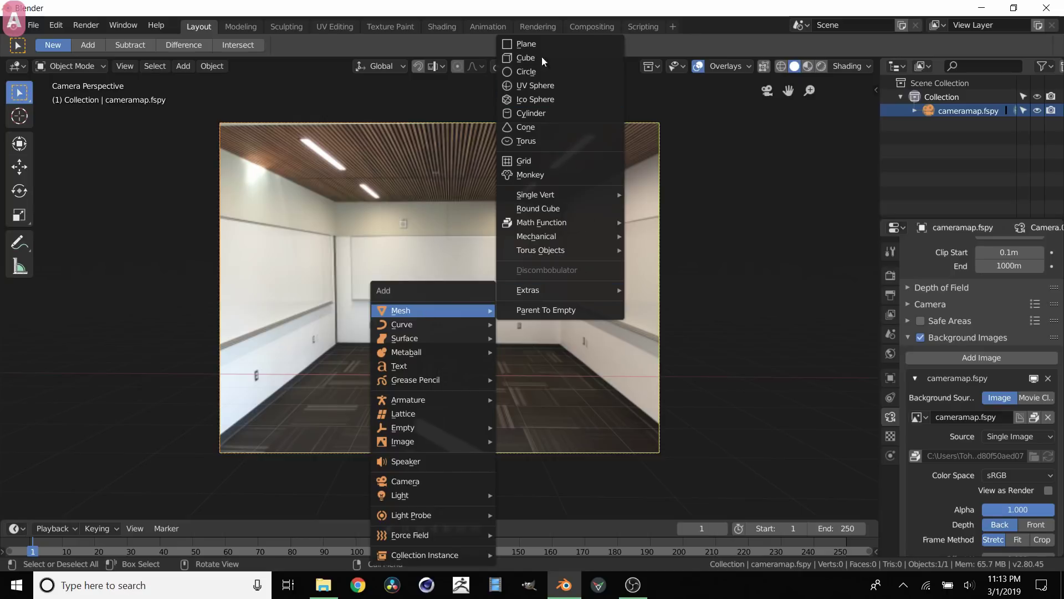
left_click(542, 45)
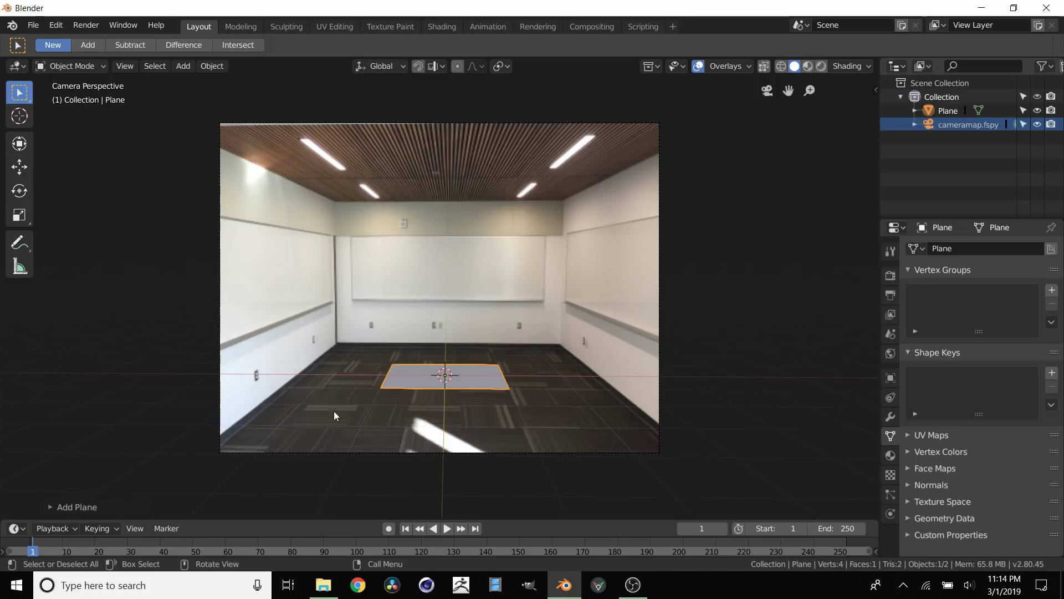
key("KP_0")
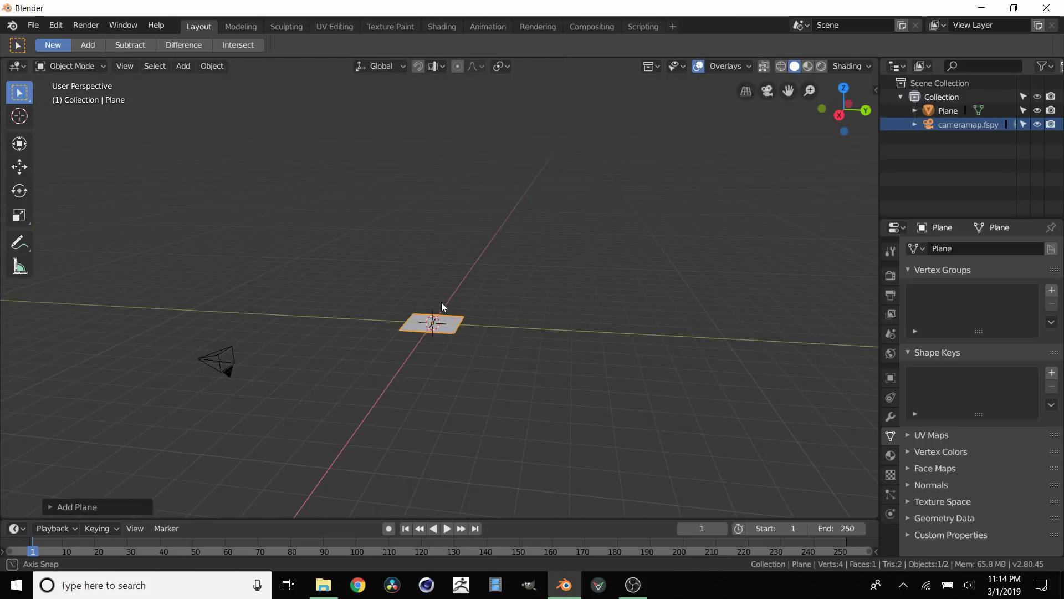
middle_click_drag(441, 308, 495, 233)
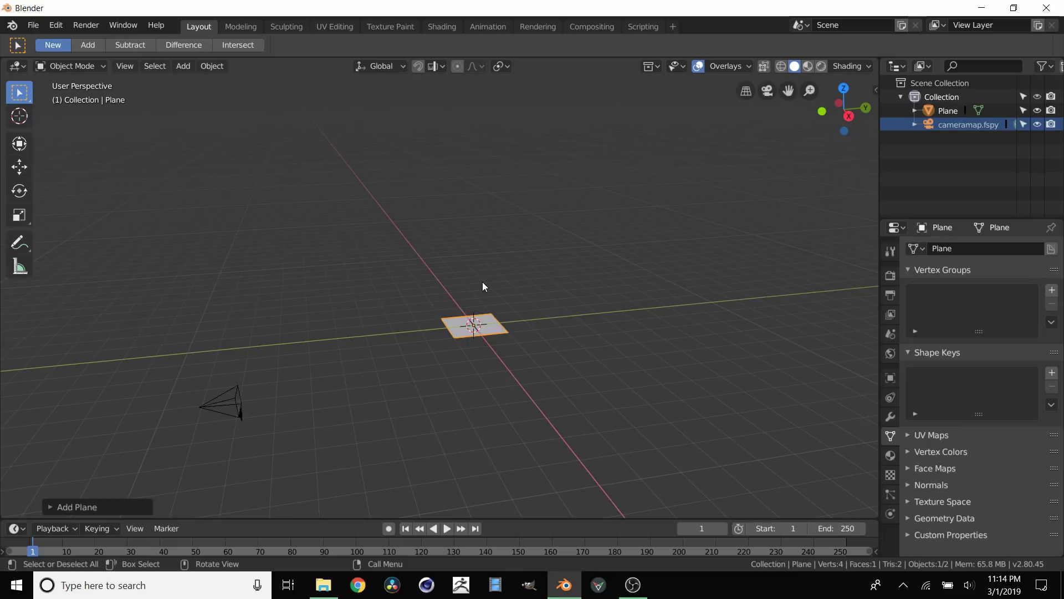
mouse_move(478, 341)
middle_mouse_down()
mouse_move(490, 184)
mouse_move(478, 320)
middle_mouse_up()
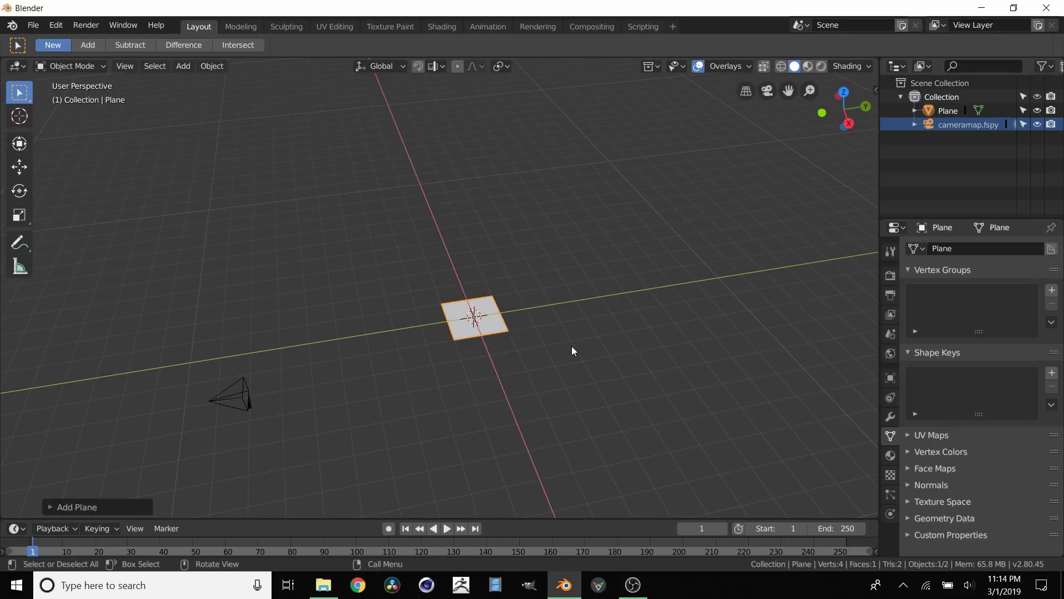
- Rotate the camera and plane 180° around Y and switch to Right Ortho view
key("a")
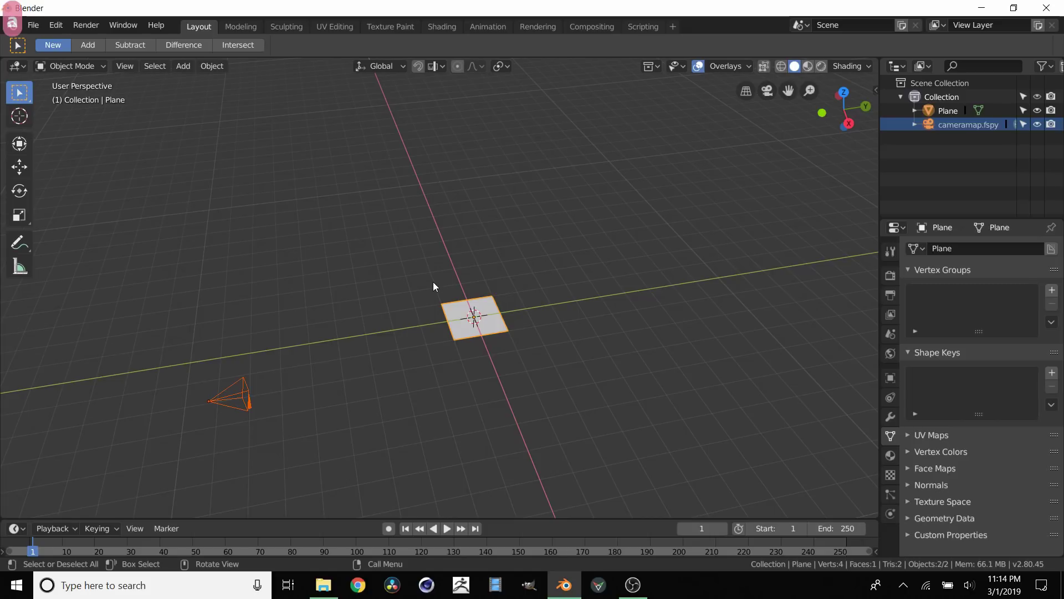
key("s")
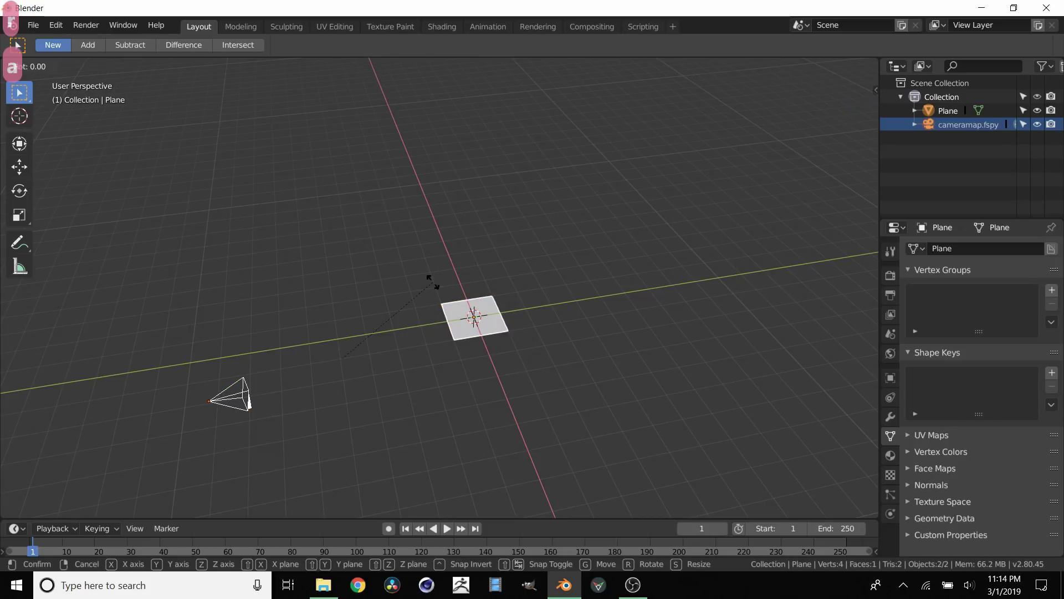
type("y")
type("180")
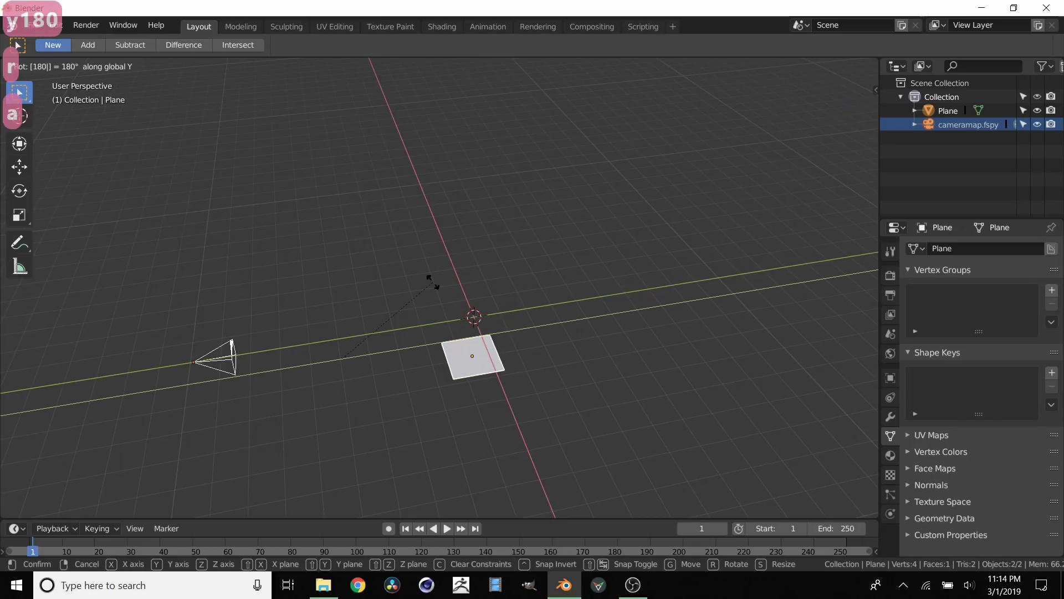
key("Return")
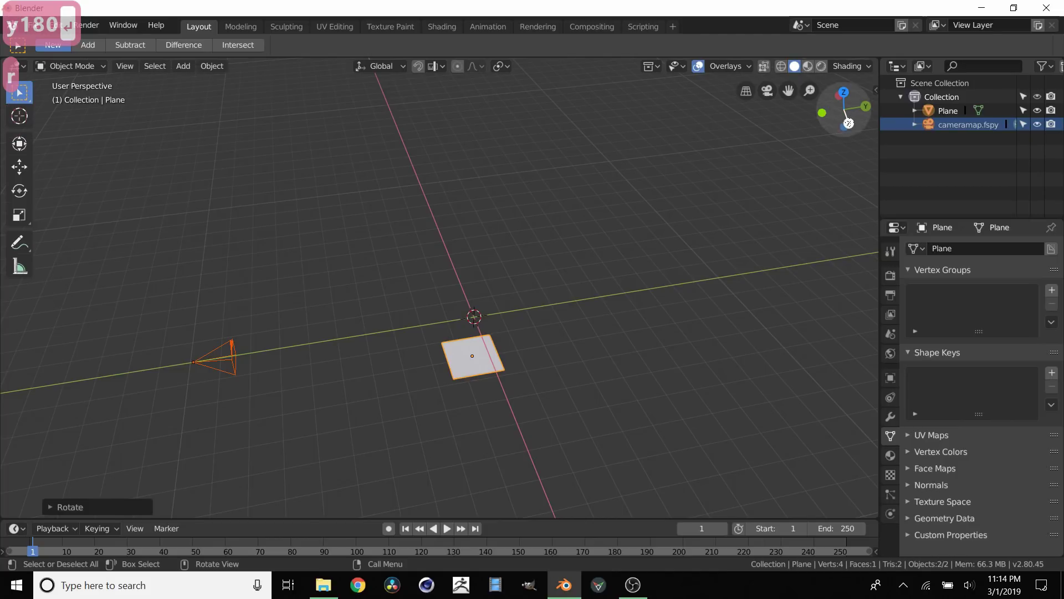
left_click(848, 123)
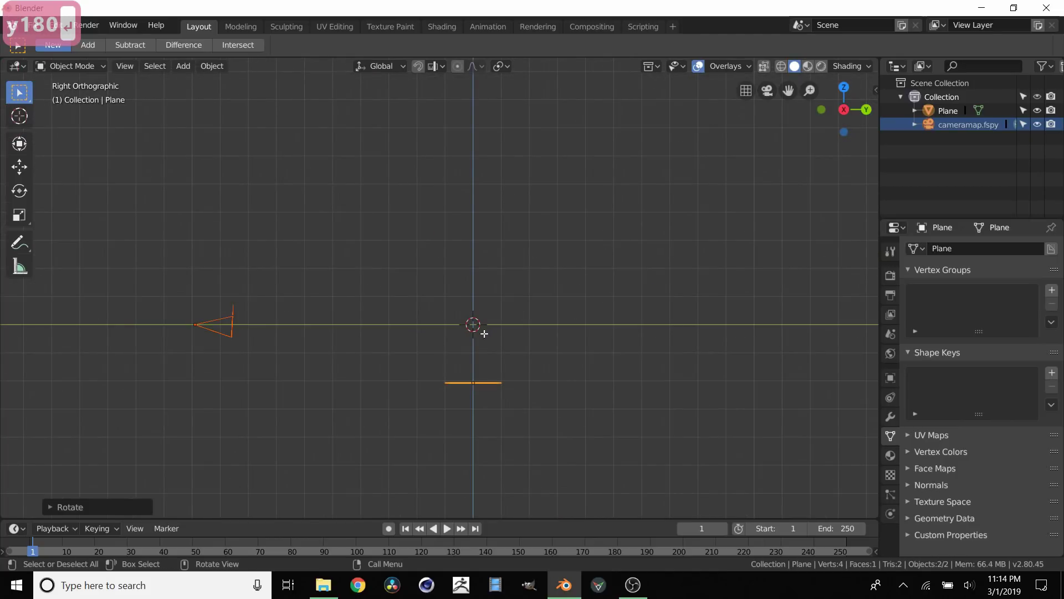
- Move both up about 2.03 m along Z and check the plane on the floor through the camera
key("g")
key("z")
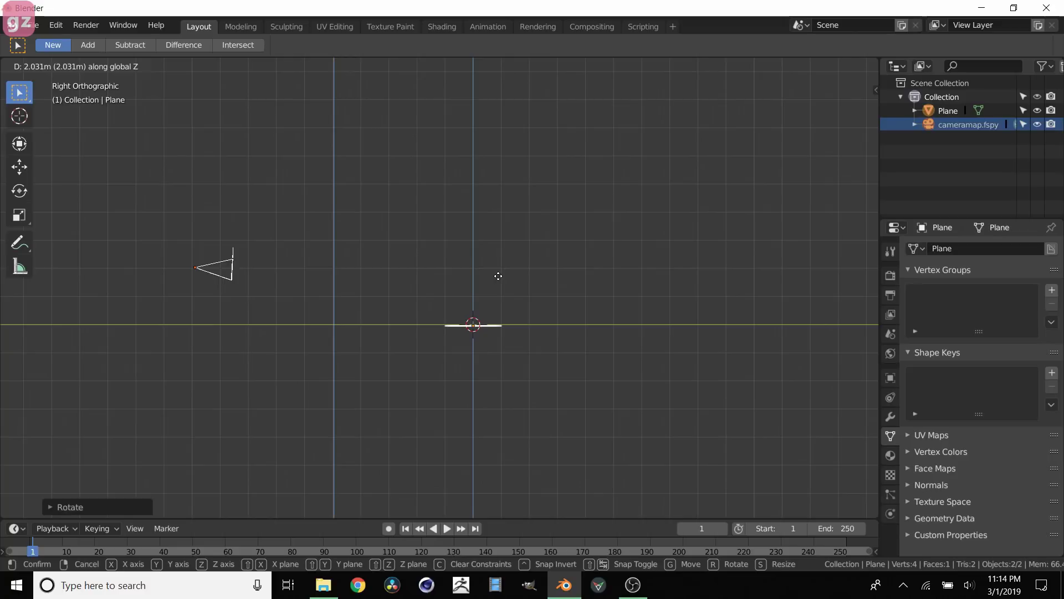
left_click(498, 276)
scroll(486, 330, "up", 2)
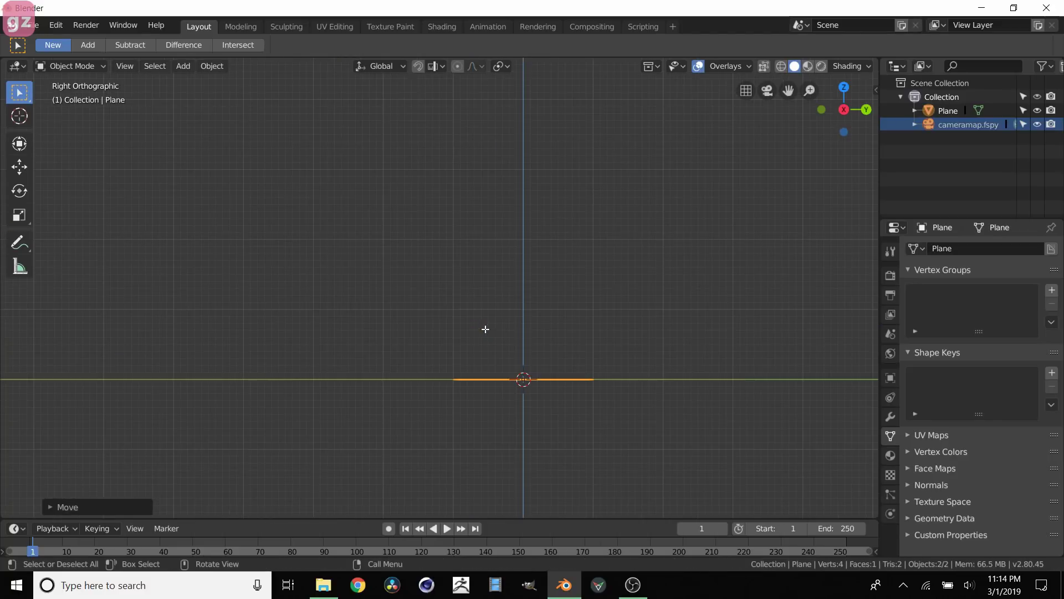
scroll(535, 305, "down", 2)
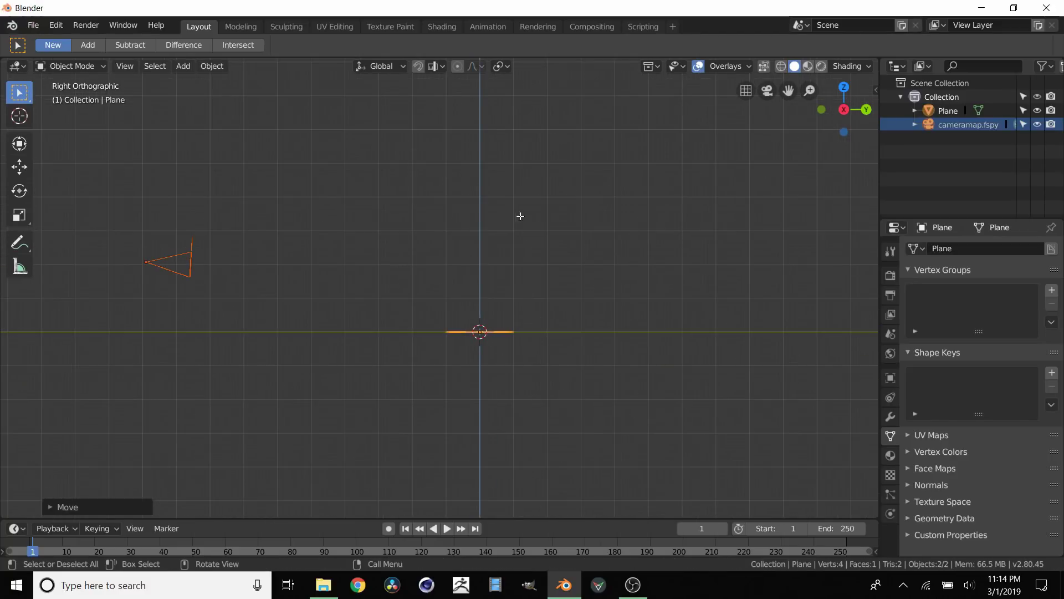
middle_click_drag(555, 218, 619, 233)
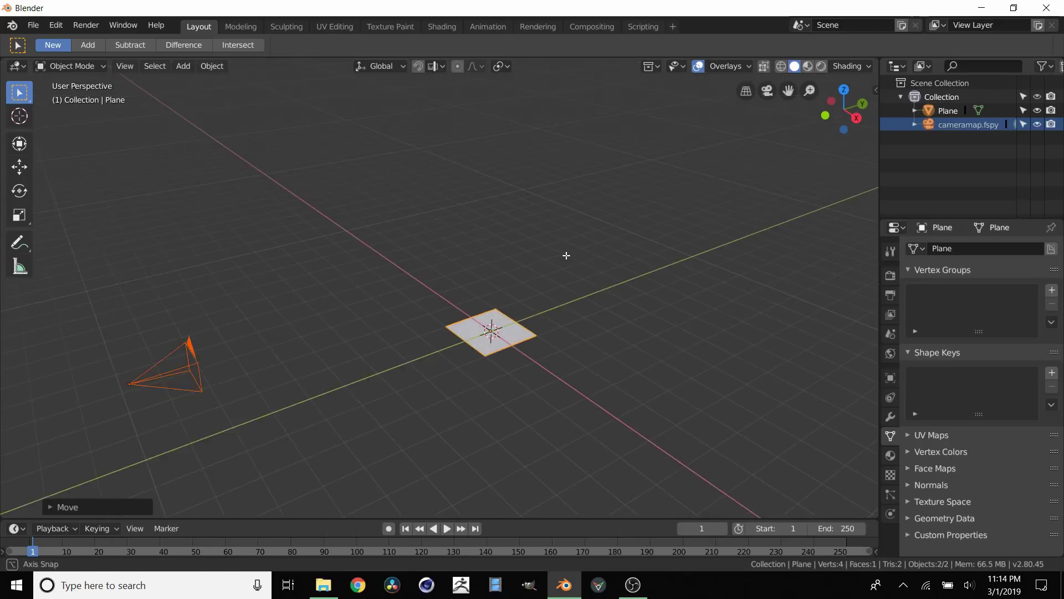
left_click(768, 90)
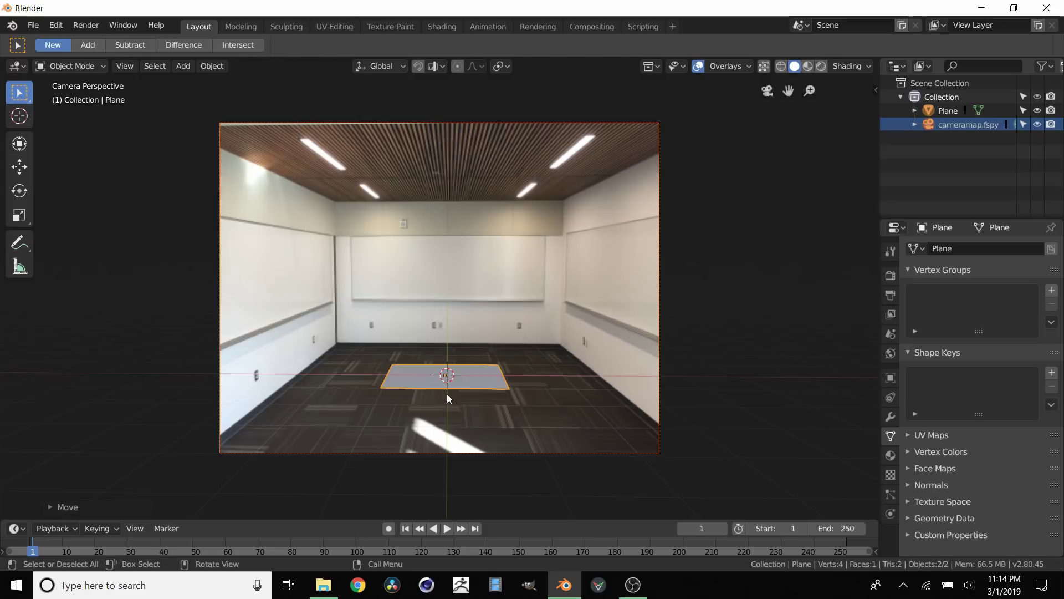
scroll(447, 393, "up", 1)
scroll(450, 400, "up", 1)
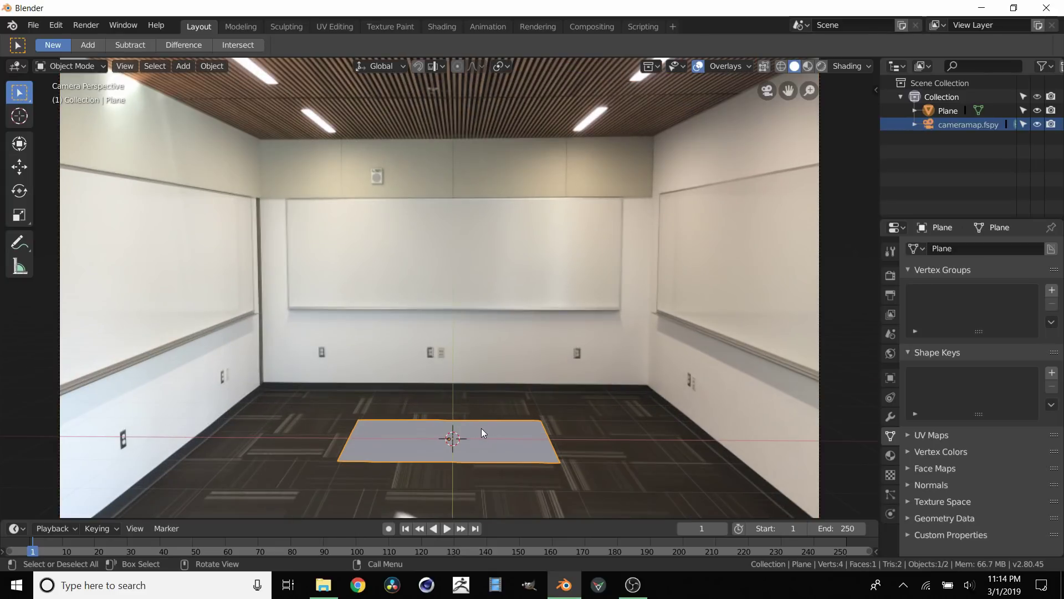
- In edge select, move the plane's left and right edges along X out to the side walls
key("Tab")
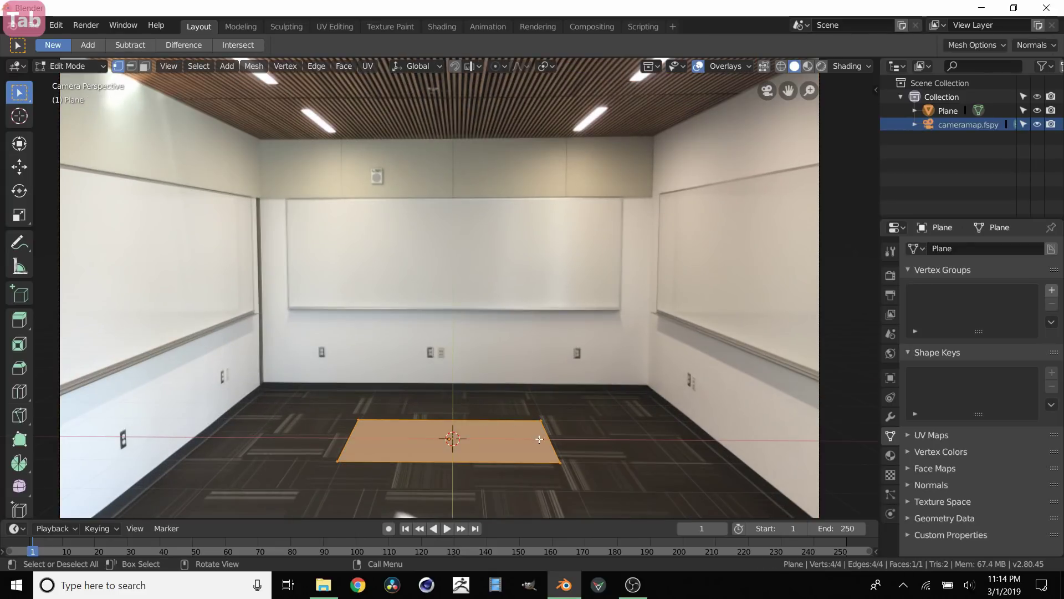
middle_click_drag(543, 434, 519, 385, "shift")
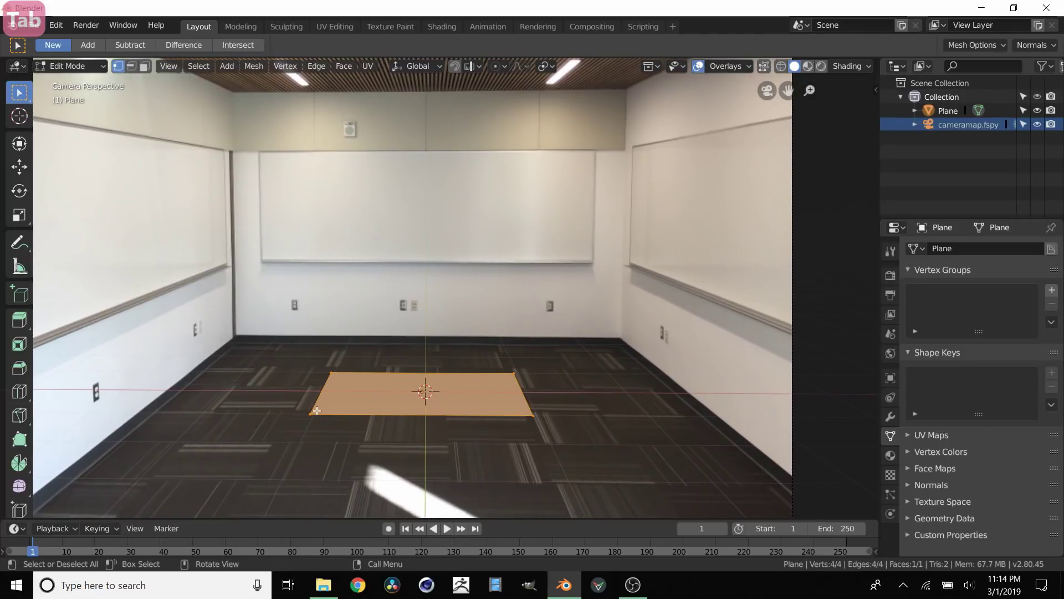
key("2")
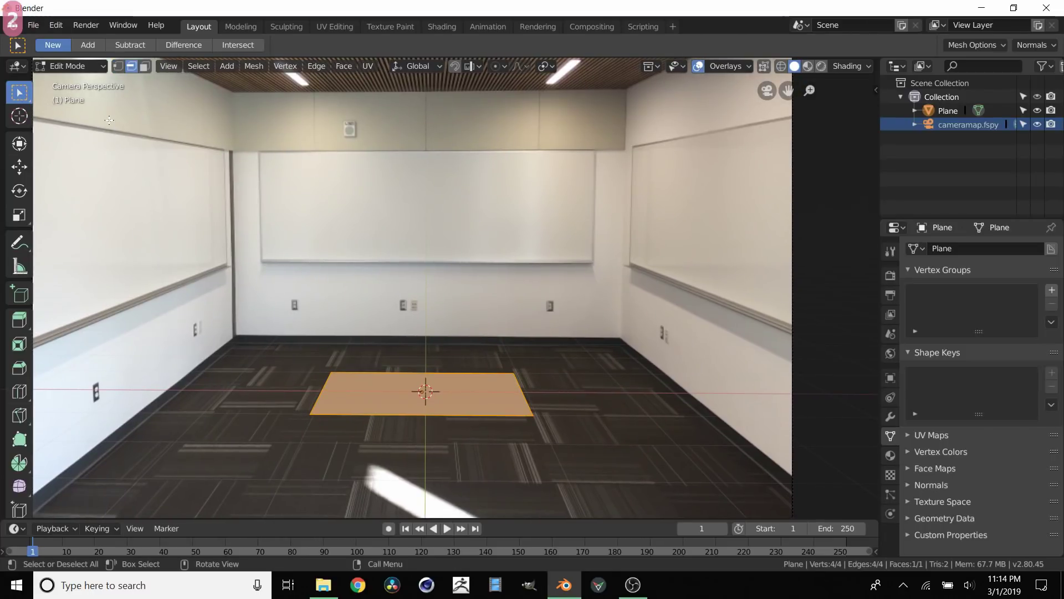
left_click(324, 387)
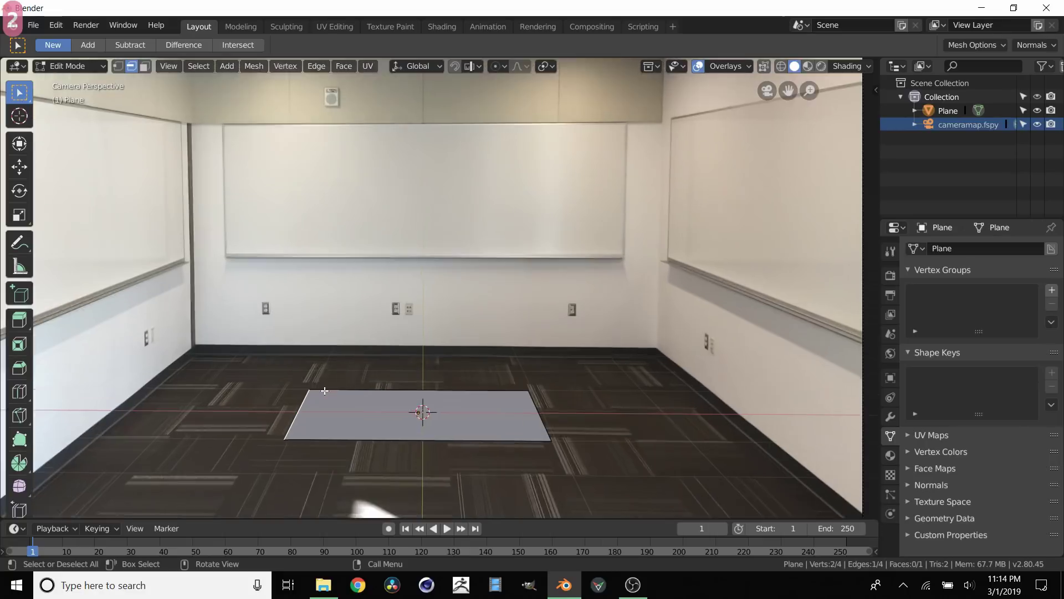
scroll(325, 387, "up", 3)
scroll(468, 320, "up", 2)
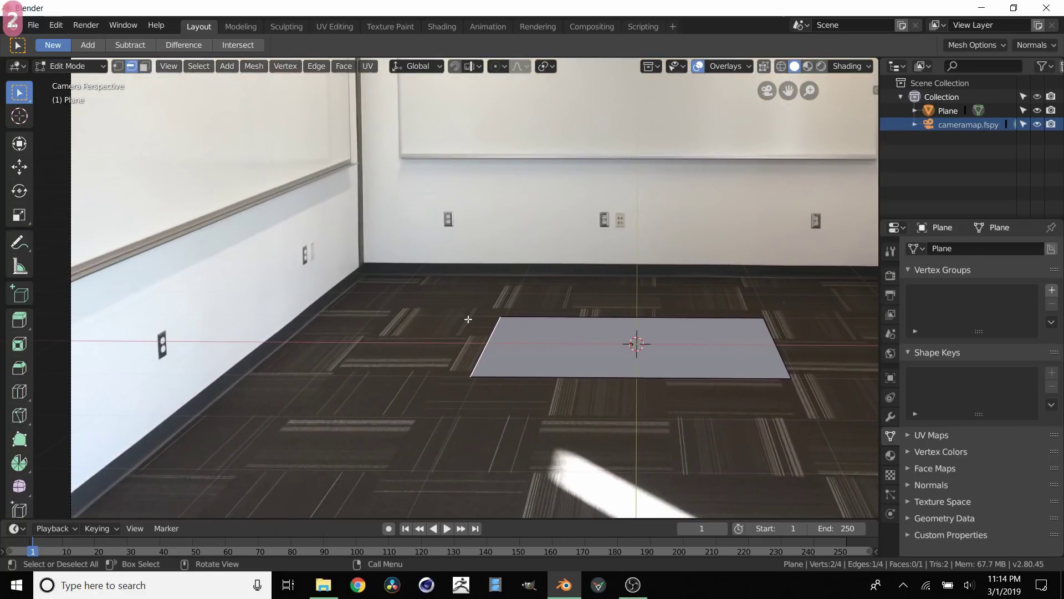
key("g")
key("x")
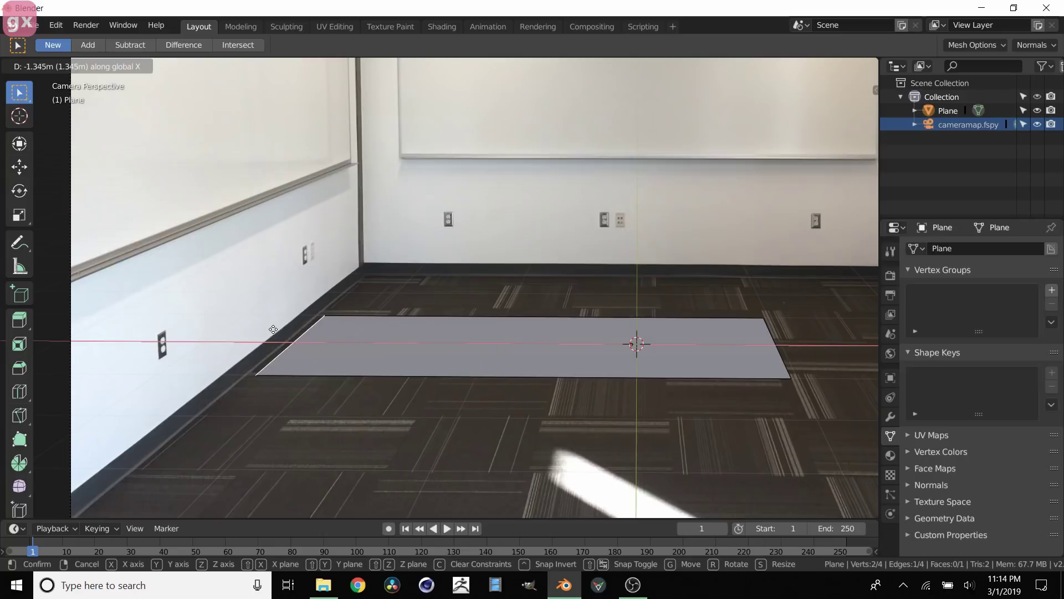
left_click(273, 330)
middle_click_drag(632, 342, 350, 311, "shift")
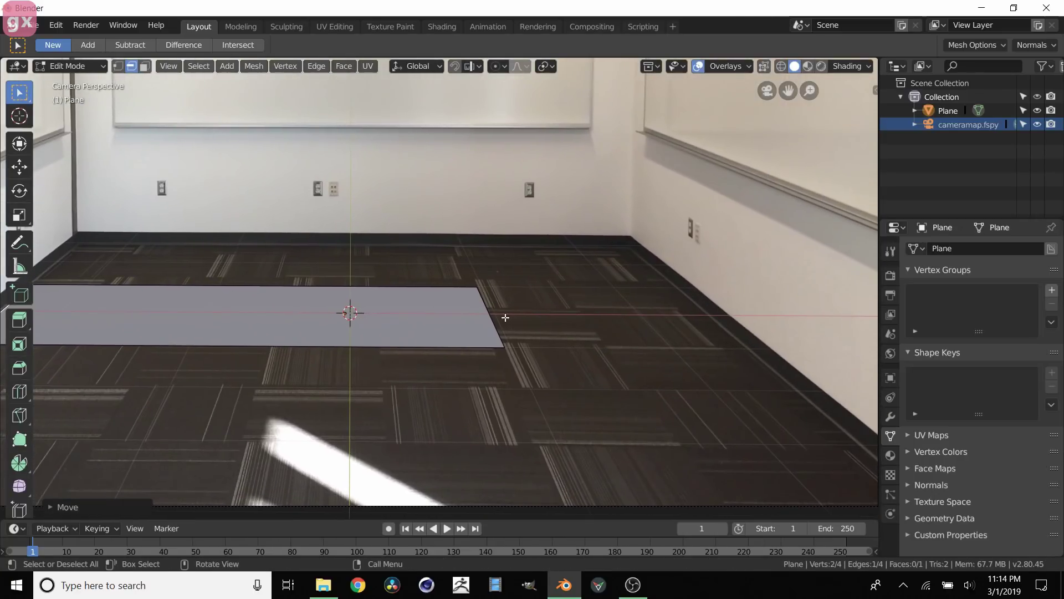
left_click(492, 312)
key("g")
key("x")
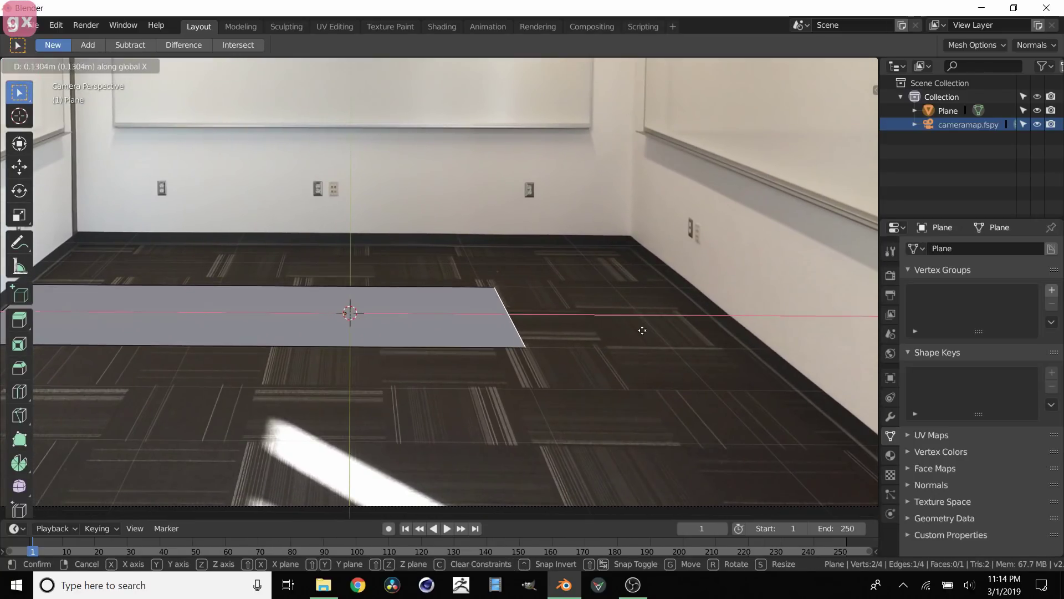
left_click(814, 336)
scroll(584, 322, "down", 2)
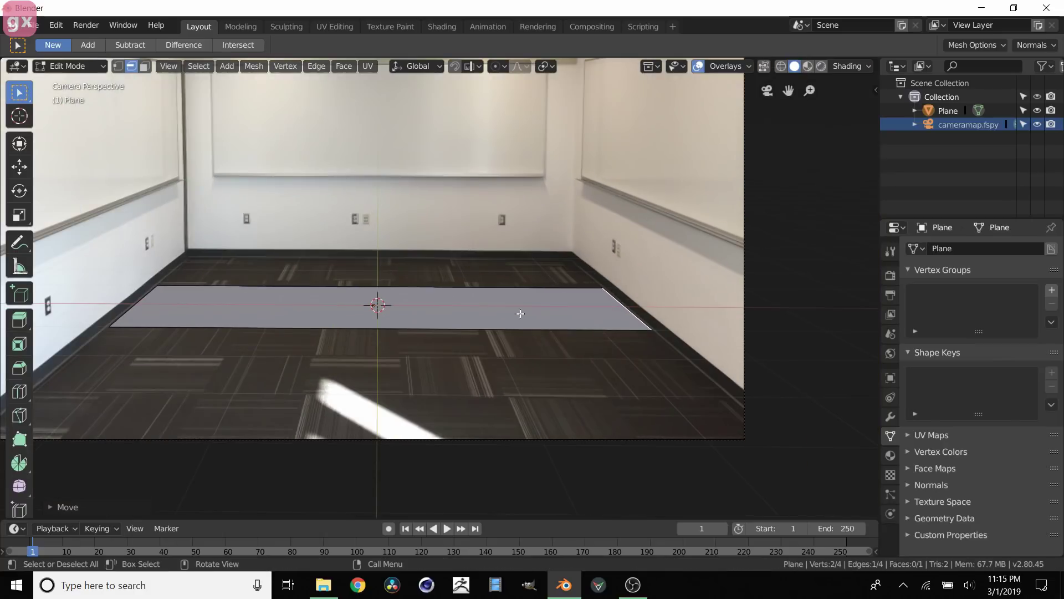
- Move the front edge toward the camera and the back edge to the back wall's base along Y
left_click(395, 328)
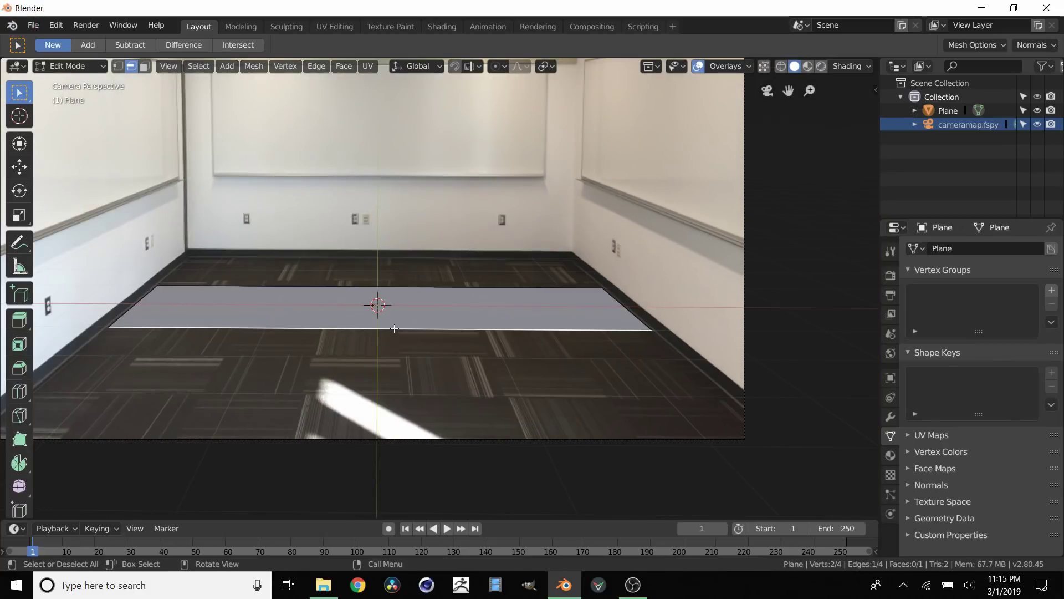
key("g")
key("y")
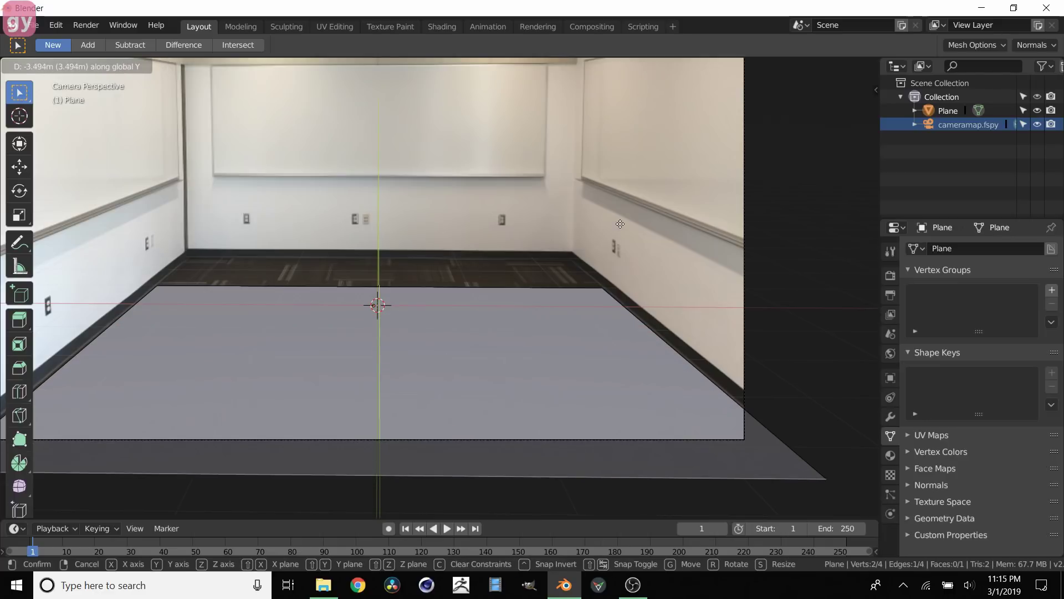
left_click(484, 277)
scroll(466, 289, "up", 2)
scroll(466, 289, "up", 2)
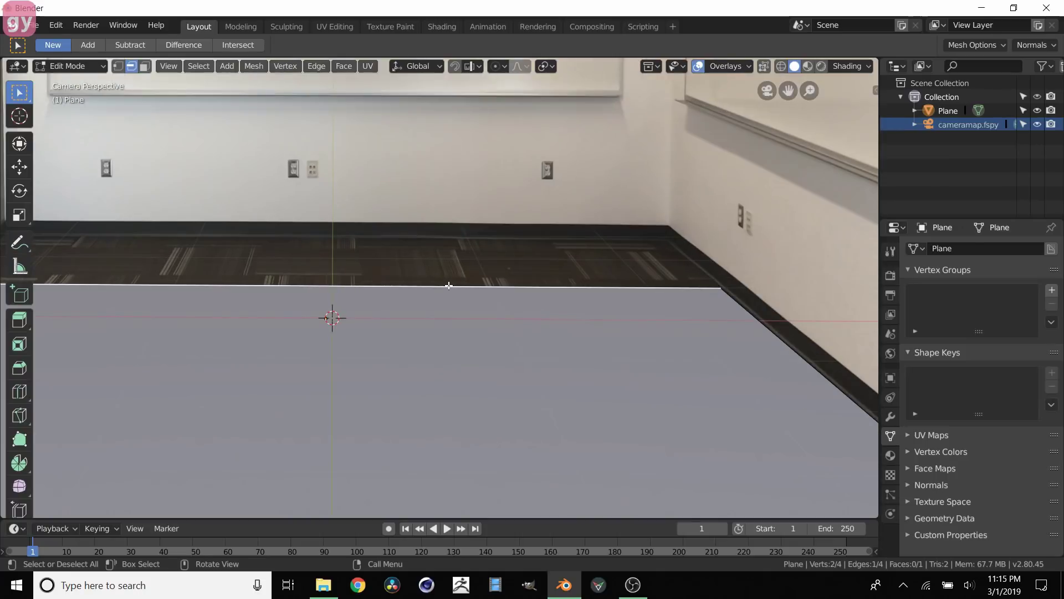
key("g")
key("y")
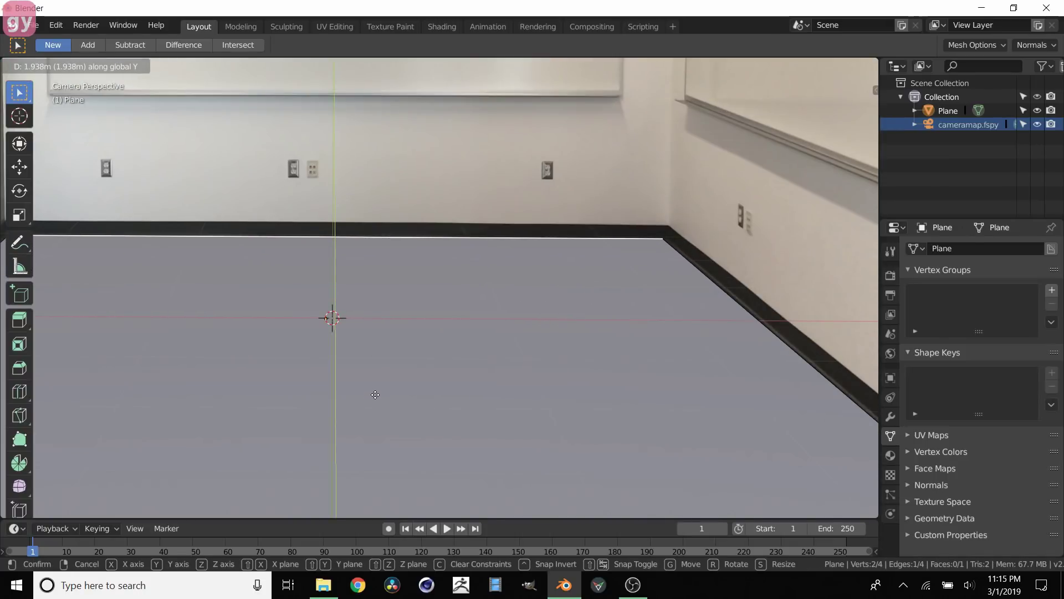
left_click(379, 391)
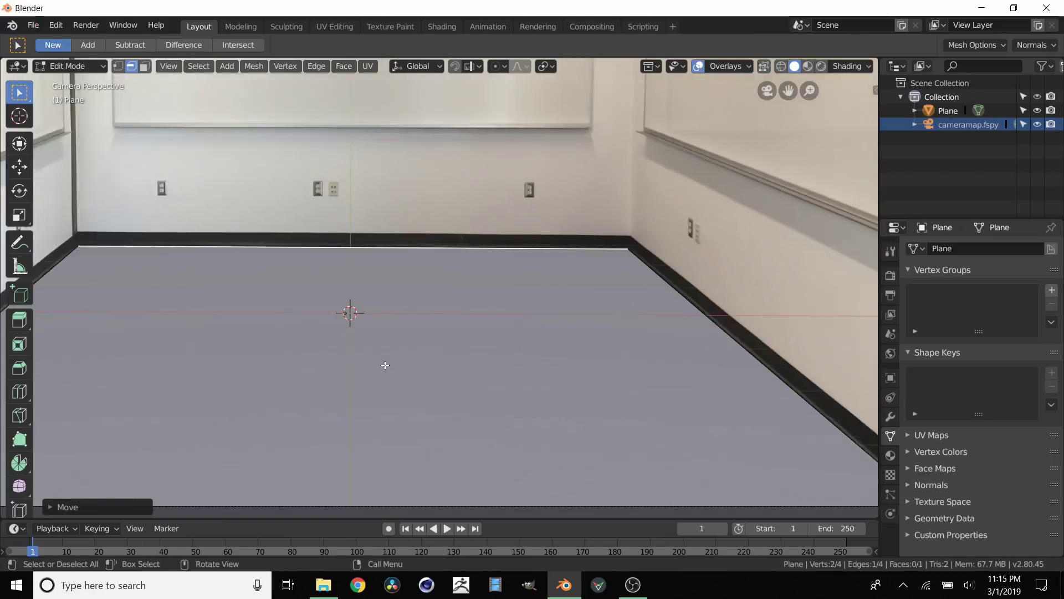
scroll(379, 392, "down", 3)
scroll(376, 342, "up", 1)
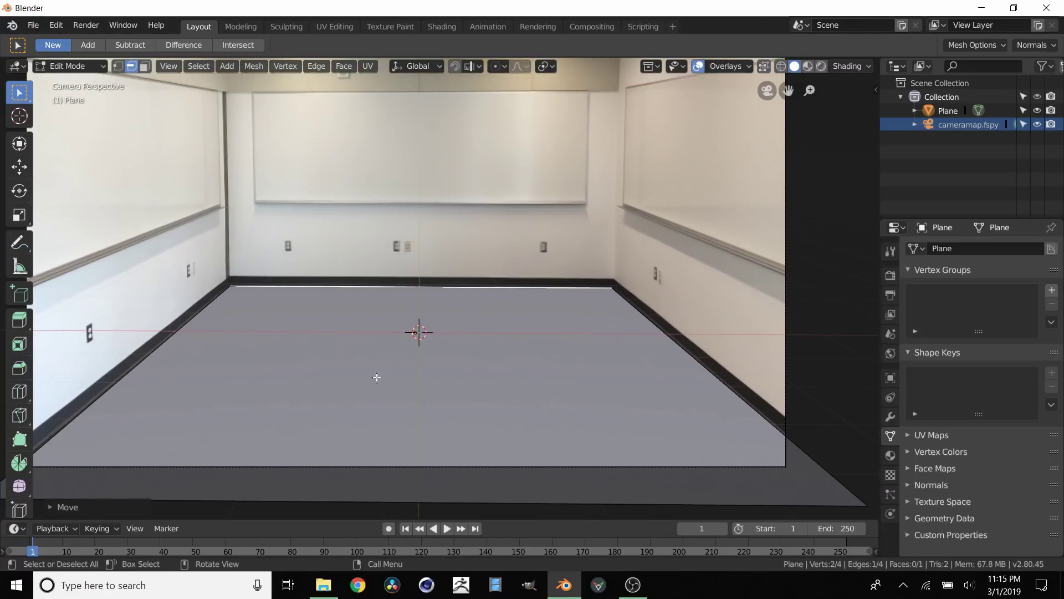
scroll(375, 343, "down", 2)
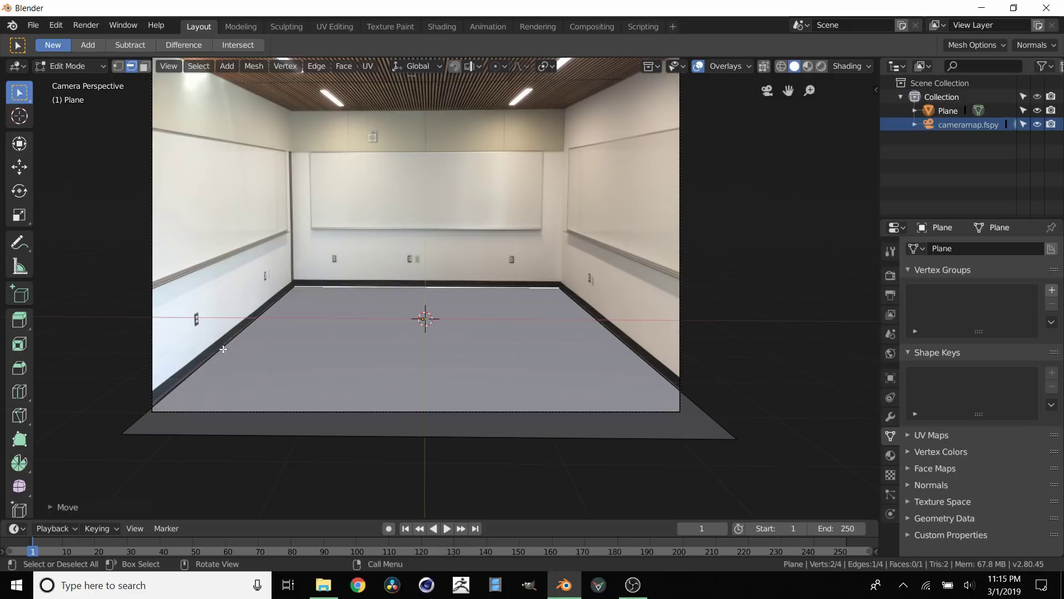
- Extrude the left, back and right floor edges and lift them vertically to the ceiling line
left_click(223, 350, "shift")
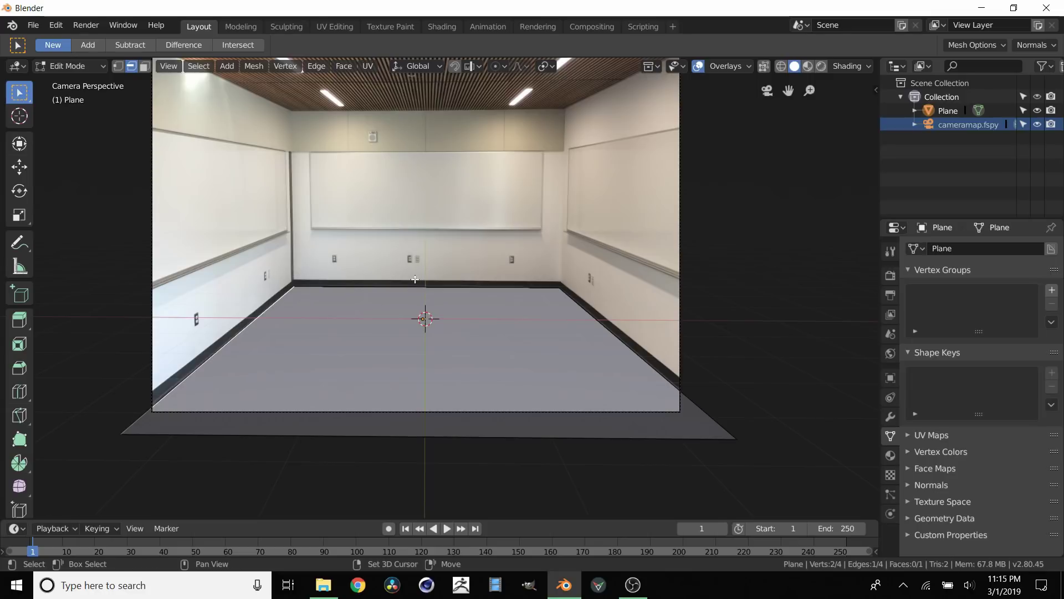
left_click(603, 337, "shift")
key("e")
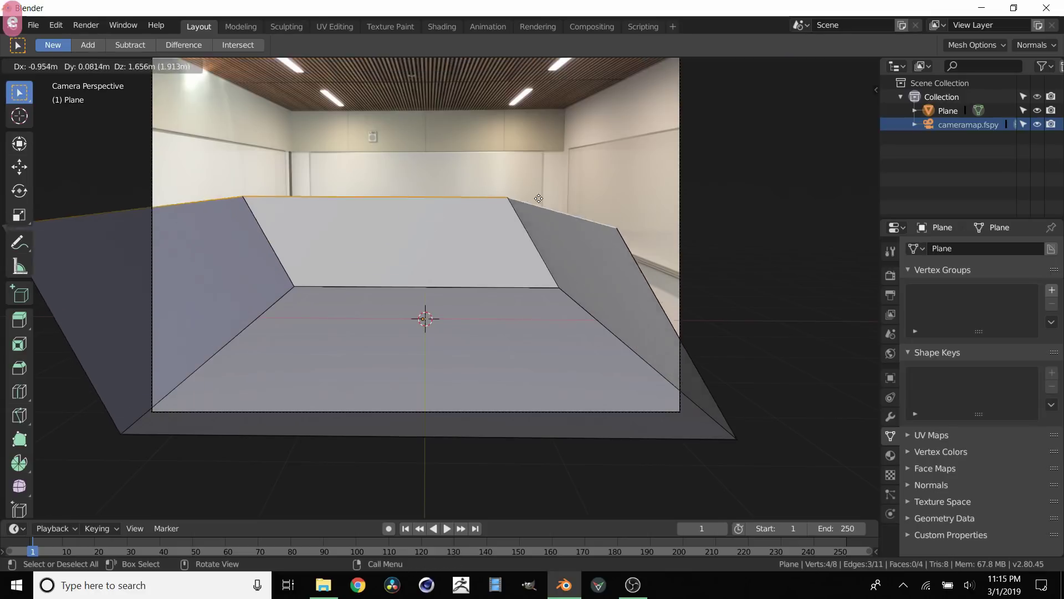
right_click(593, 297)
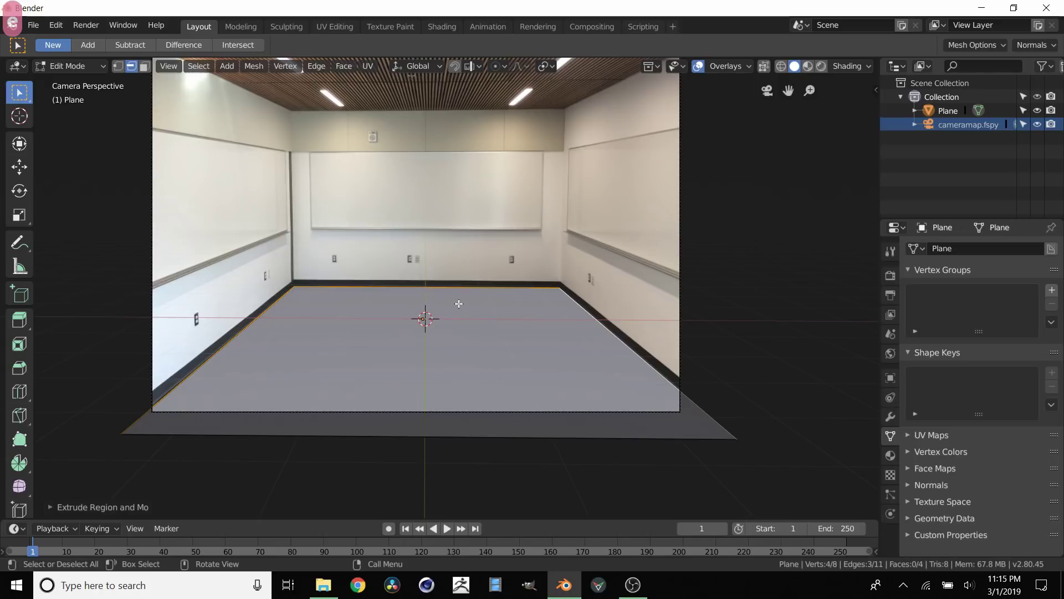
key("e")
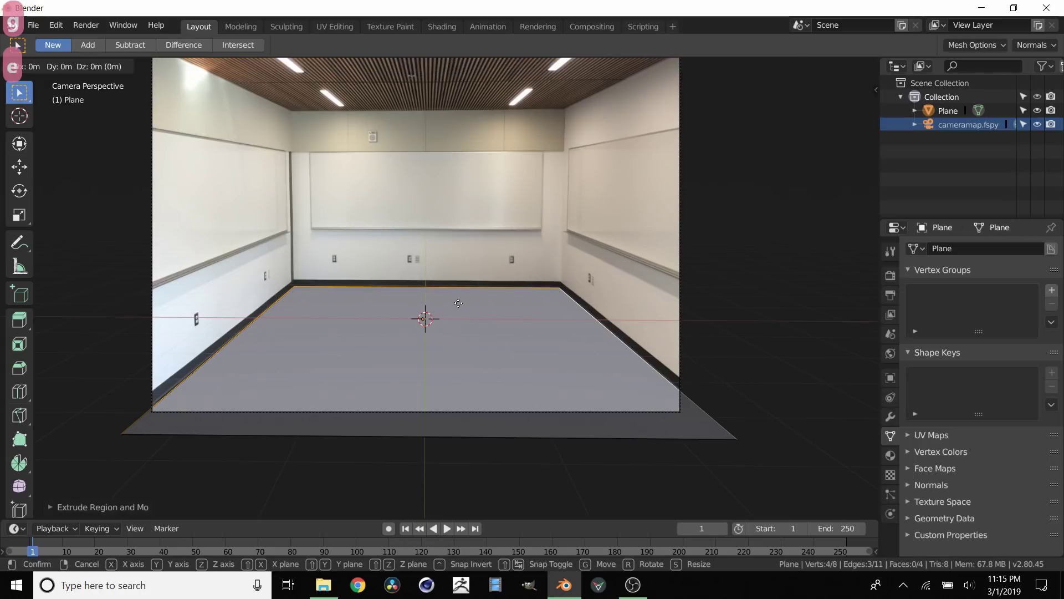
key("z")
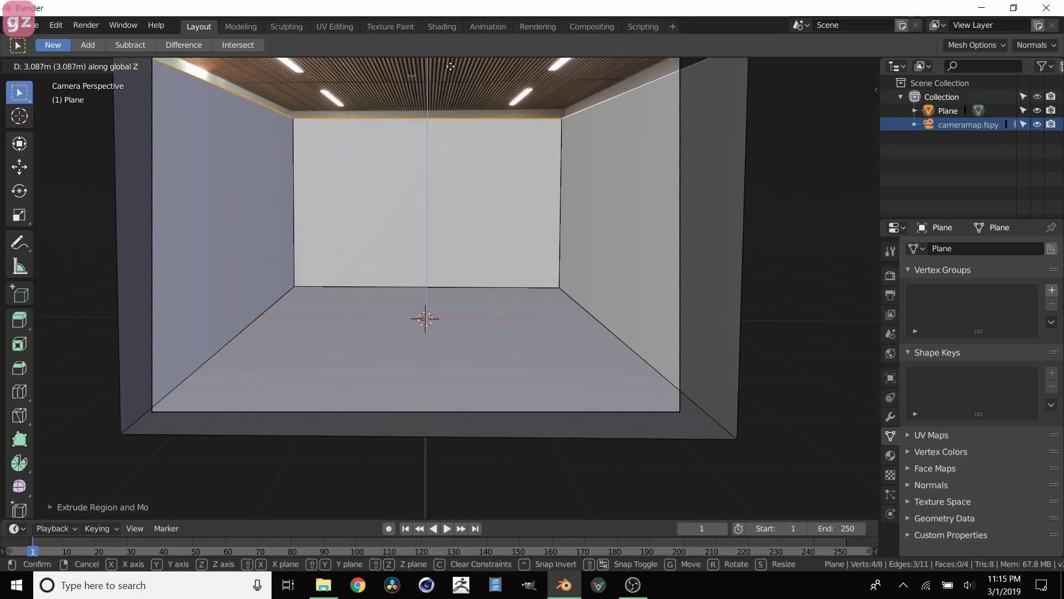
left_click(450, 66)
scroll(374, 208, "up", 2)
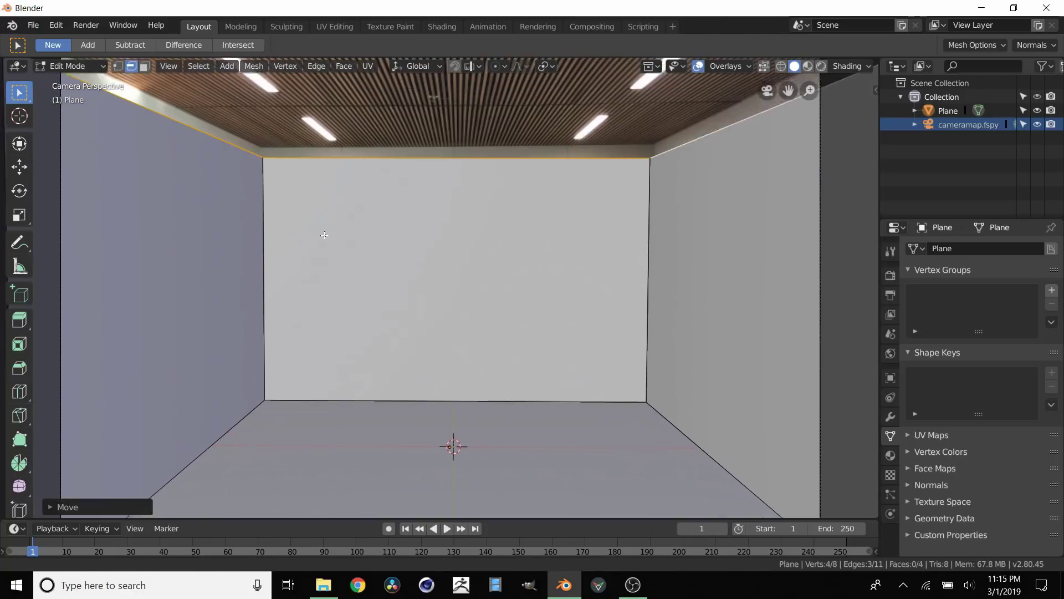
scroll(293, 202, "up", 1)
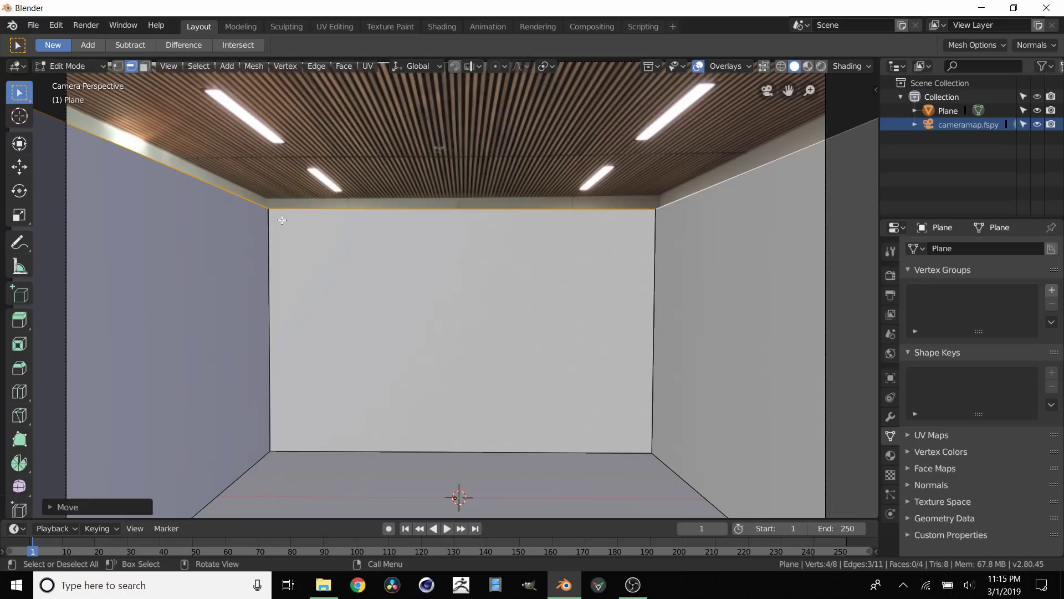
- Fine-tune the wall top edges' height along Z to match the photographed ceiling
key("g")
key("z")
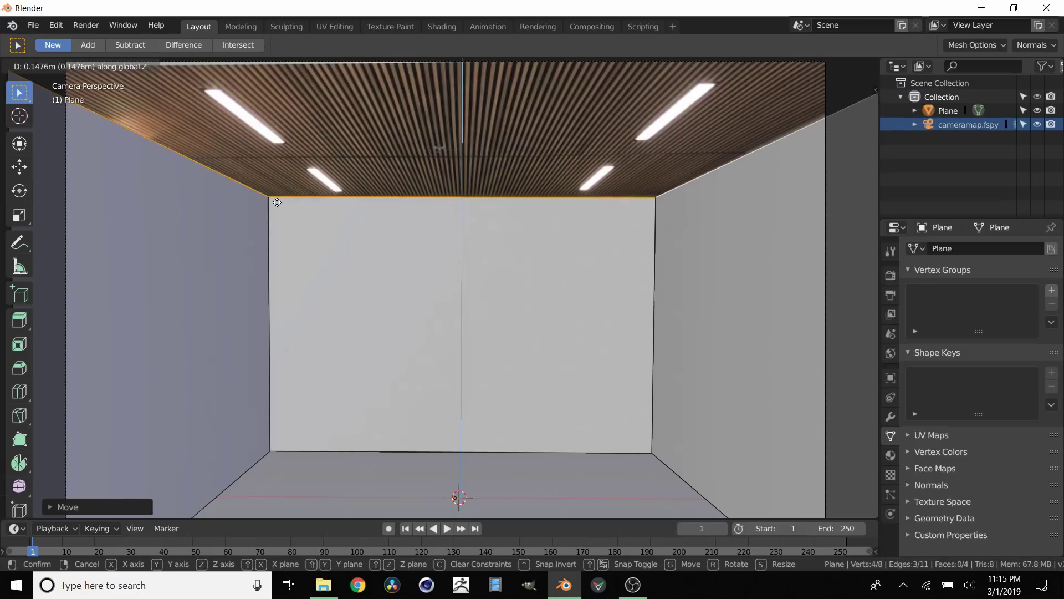
left_click(277, 203)
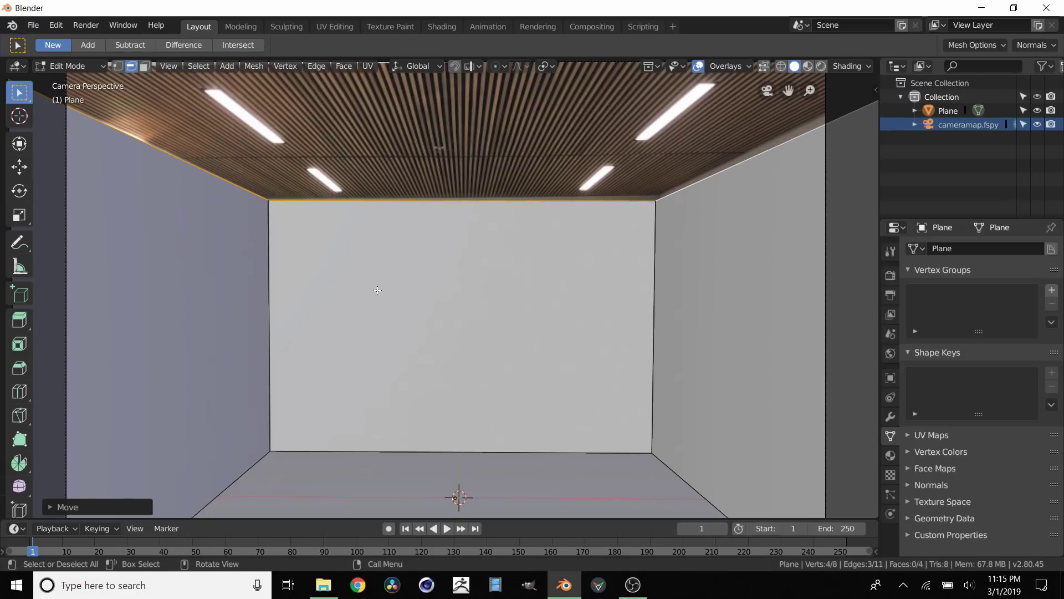
scroll(377, 289, "down", 2)
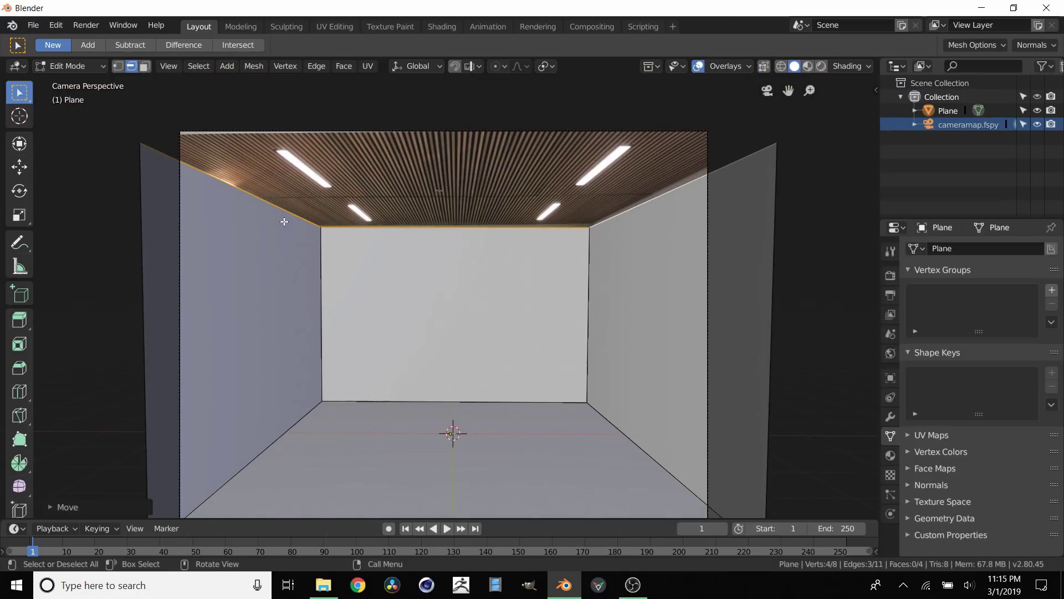
- Fill a ceiling face between the two side walls' top edges
left_click(247, 199)
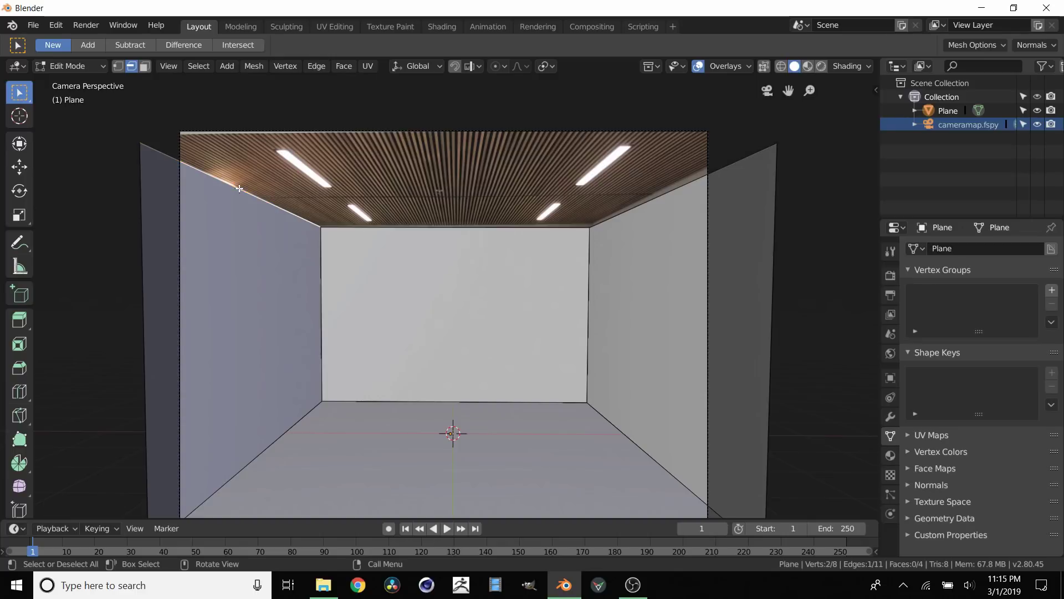
left_click(641, 205, "shift")
key("f")
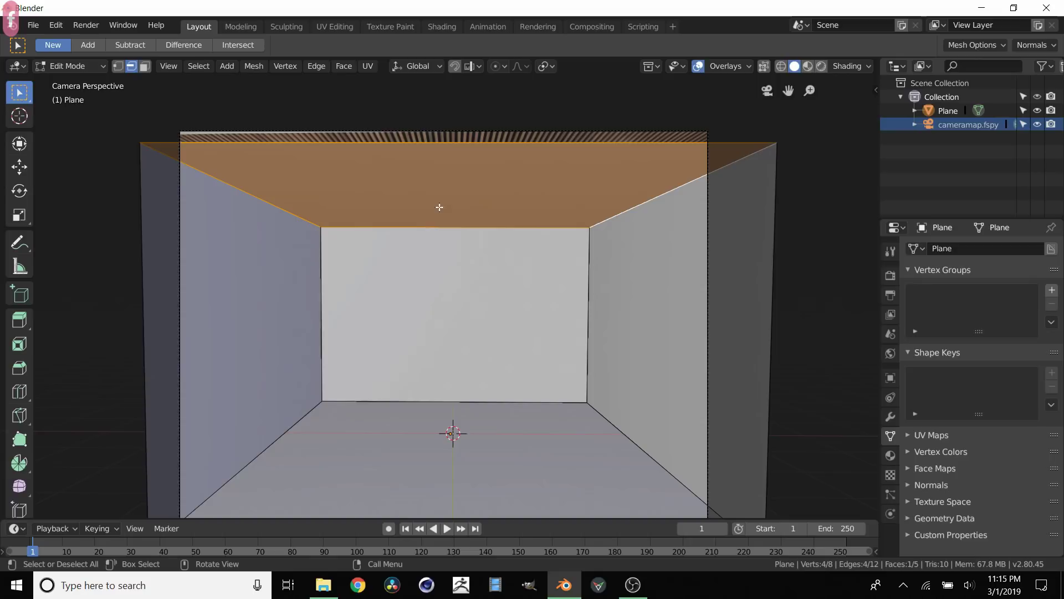
- Push the box's open front edges outward along Y past the frame, then return to camera view
left_click(330, 140)
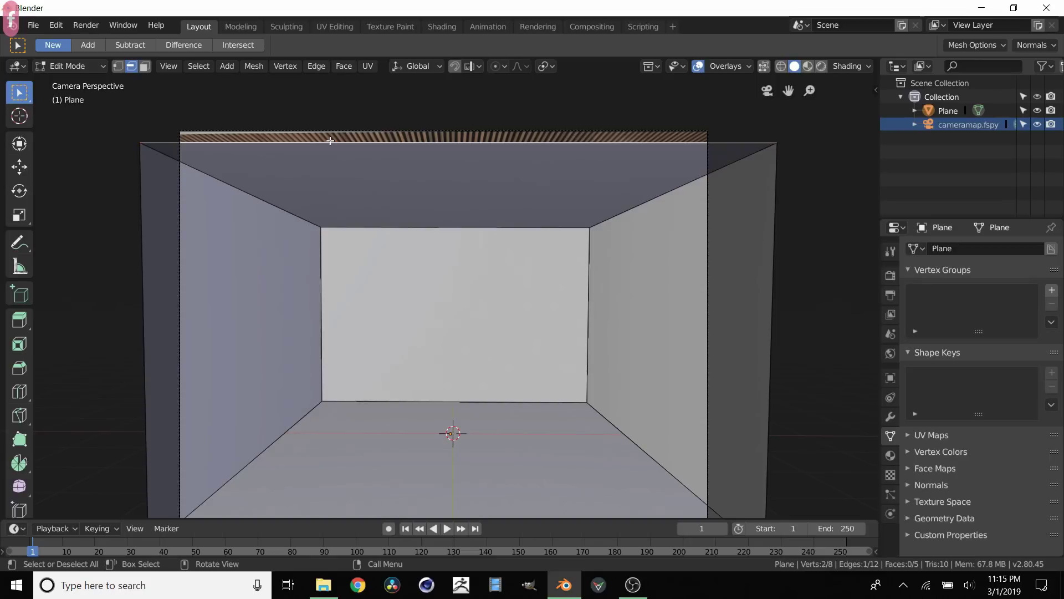
left_click(138, 317, "shift")
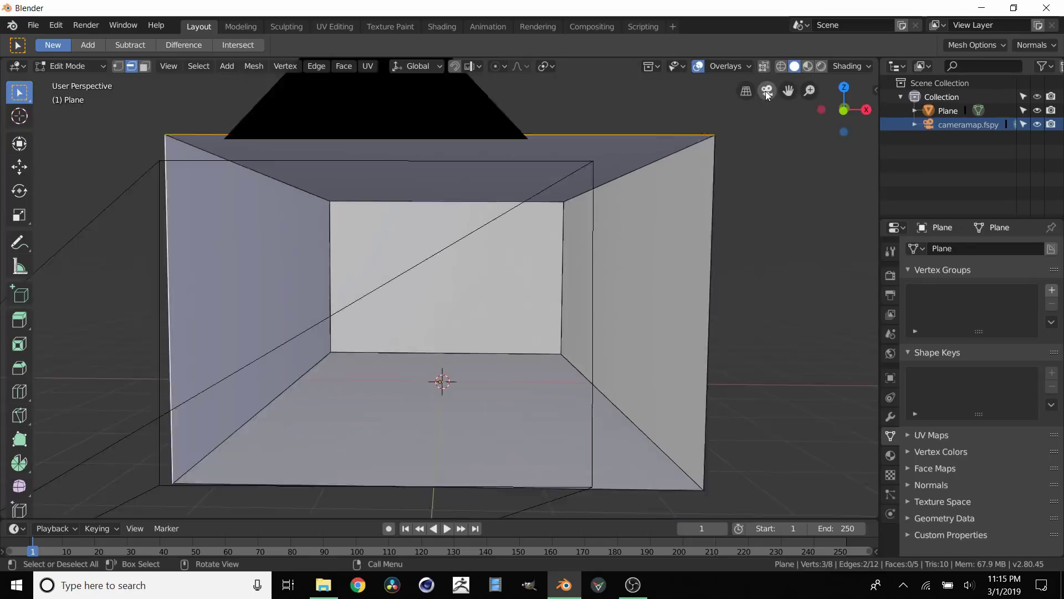
middle_click_drag(696, 358, 311, 421)
left_click(310, 420, "shift")
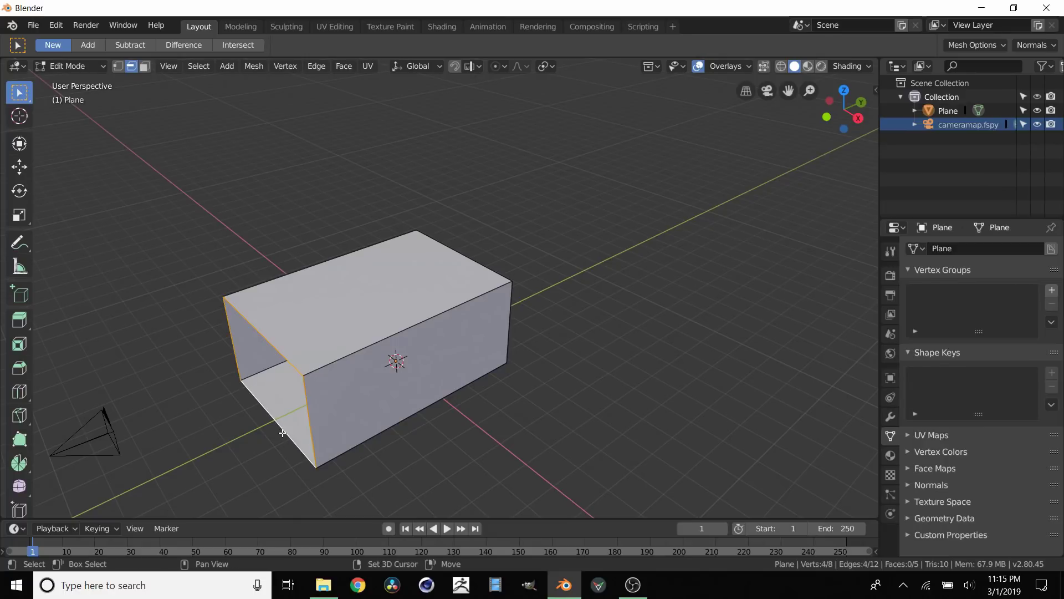
left_click(283, 433, "shift")
key("g")
key("y")
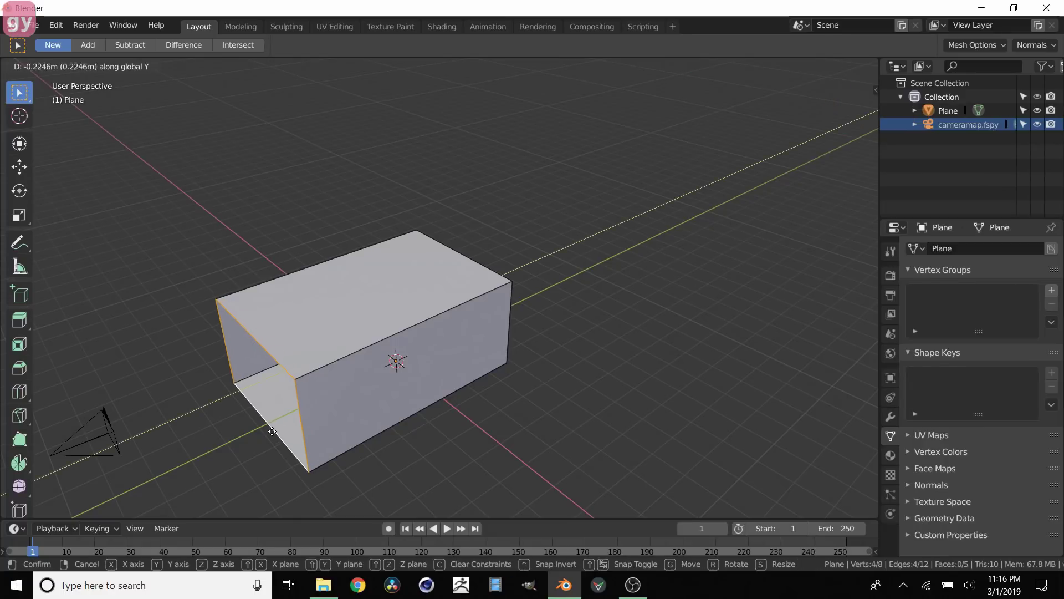
left_click(262, 436)
left_click(768, 92)
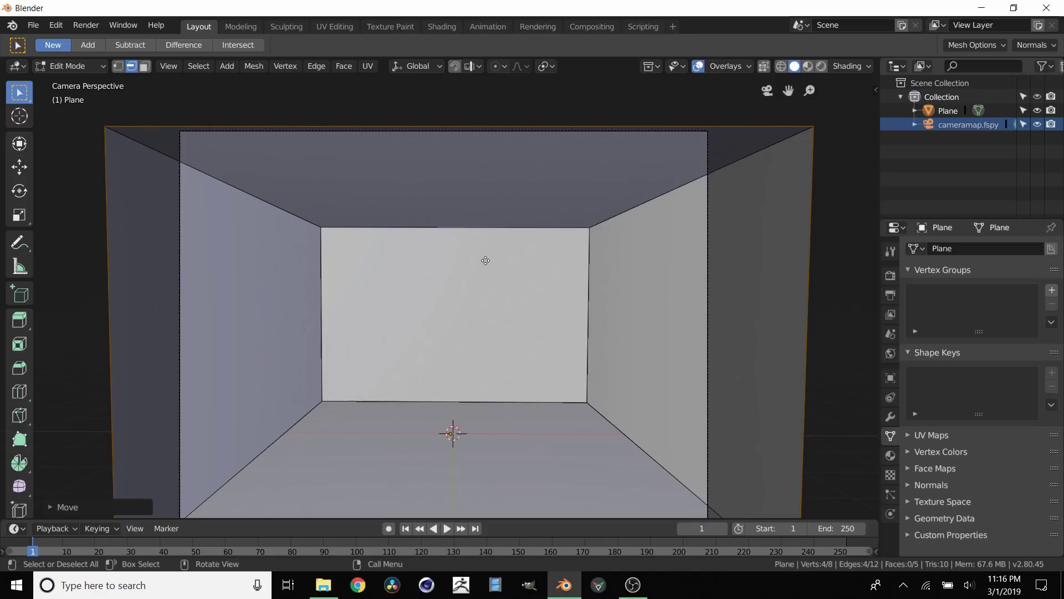
- In the Shading workspace, create a new material and delete its Principled BSDF node
key("Tab")
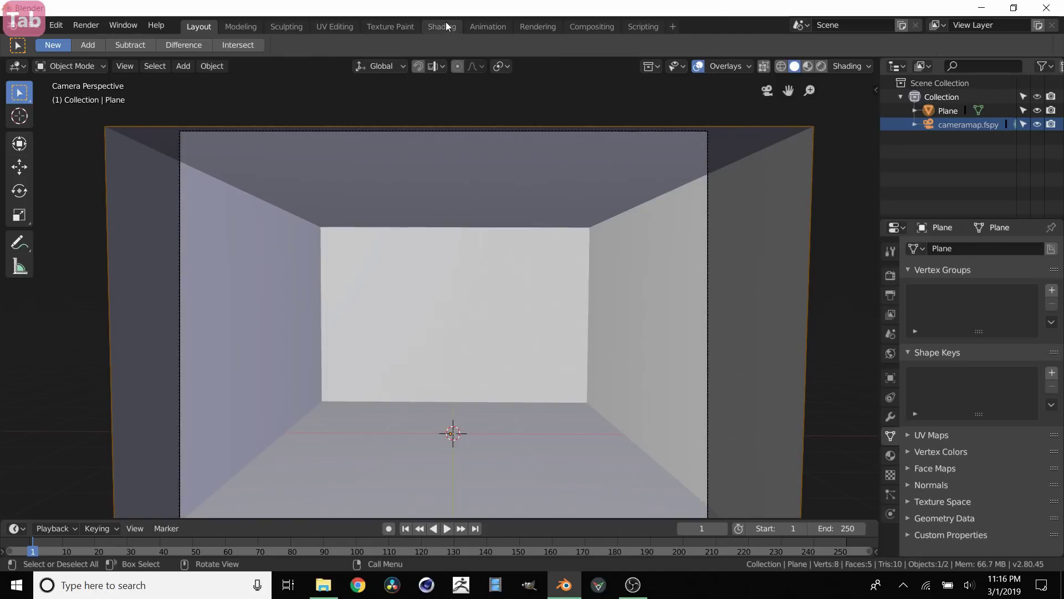
left_click(446, 26)
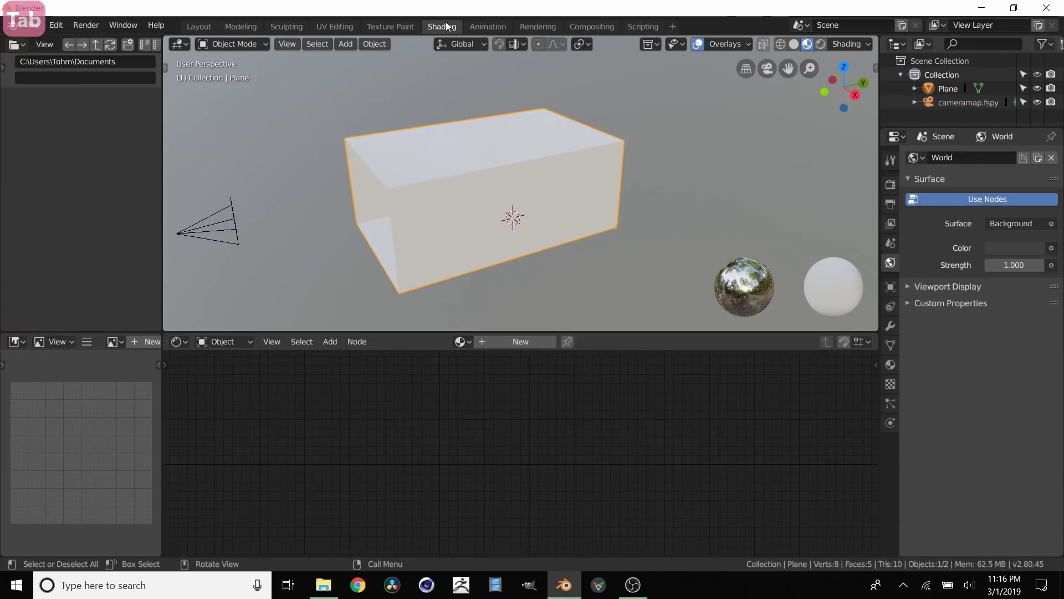
left_click(501, 341)
middle_click_drag(418, 402, 383, 447)
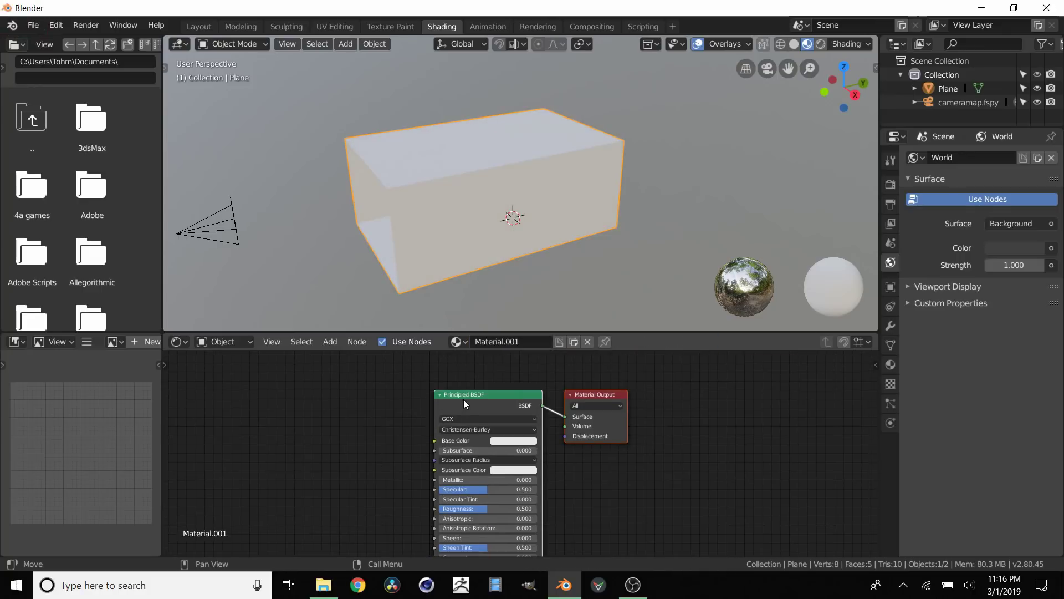
left_click_drag(464, 400, 411, 403)
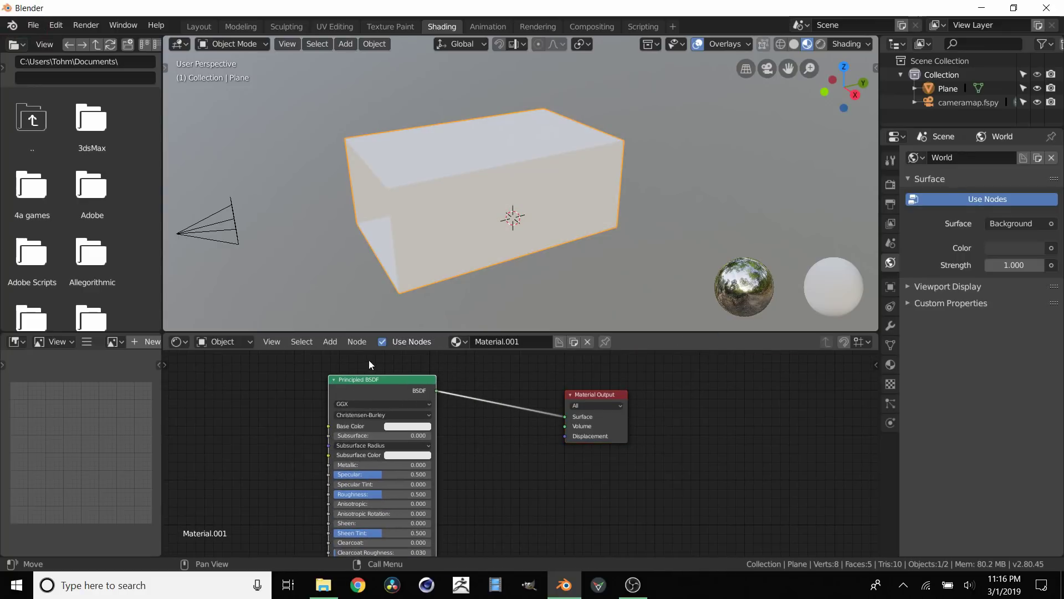
key("x")
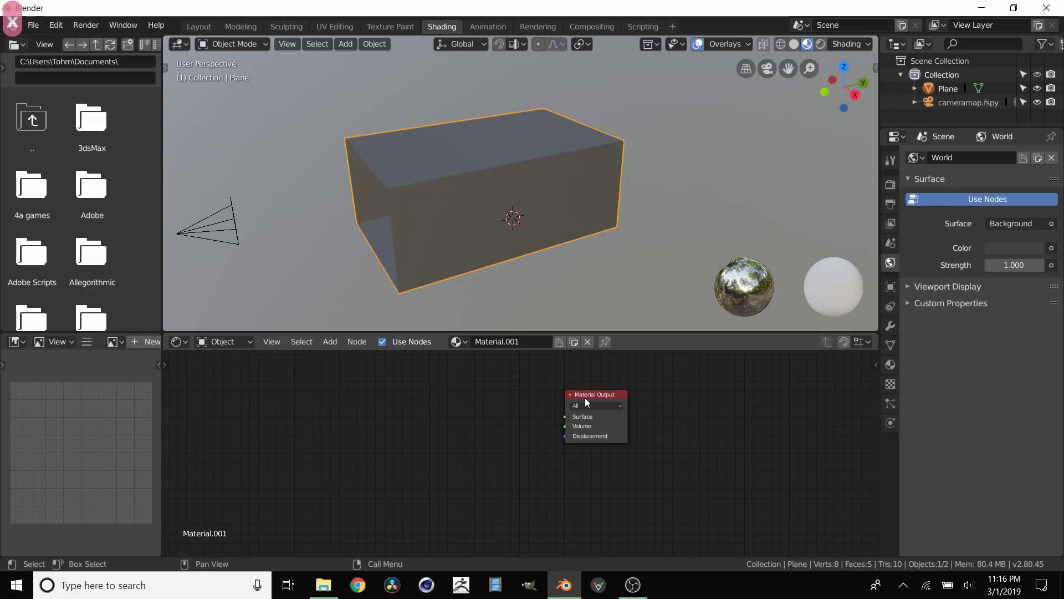
left_click_drag(585, 397, 589, 402)
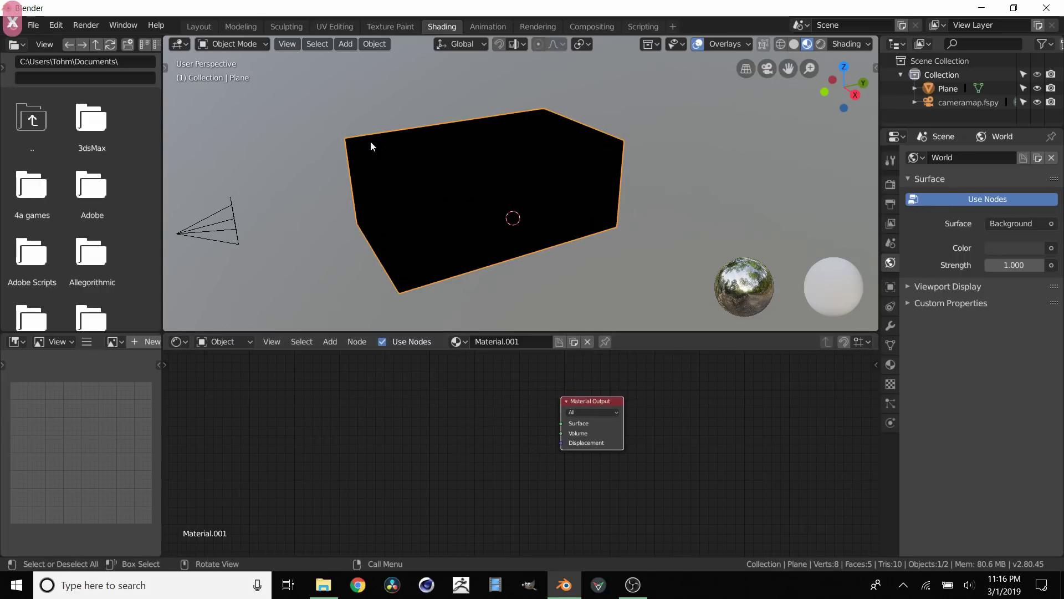
- Add an Image Texture node, wire its Color into the Material Output Surface, and browse for an image
key("shift+a")
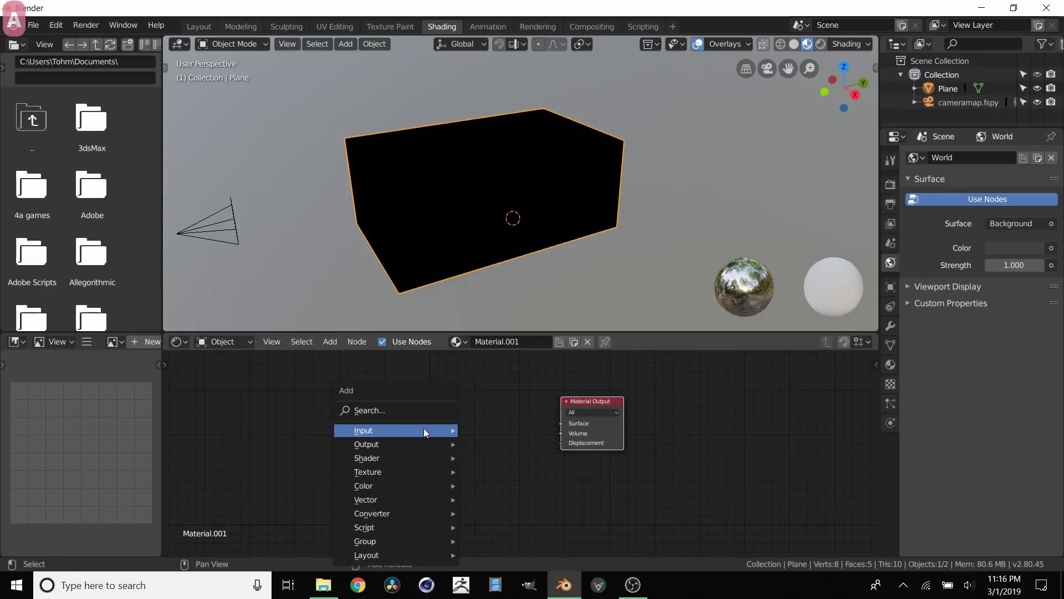
mouse_move(368, 472)
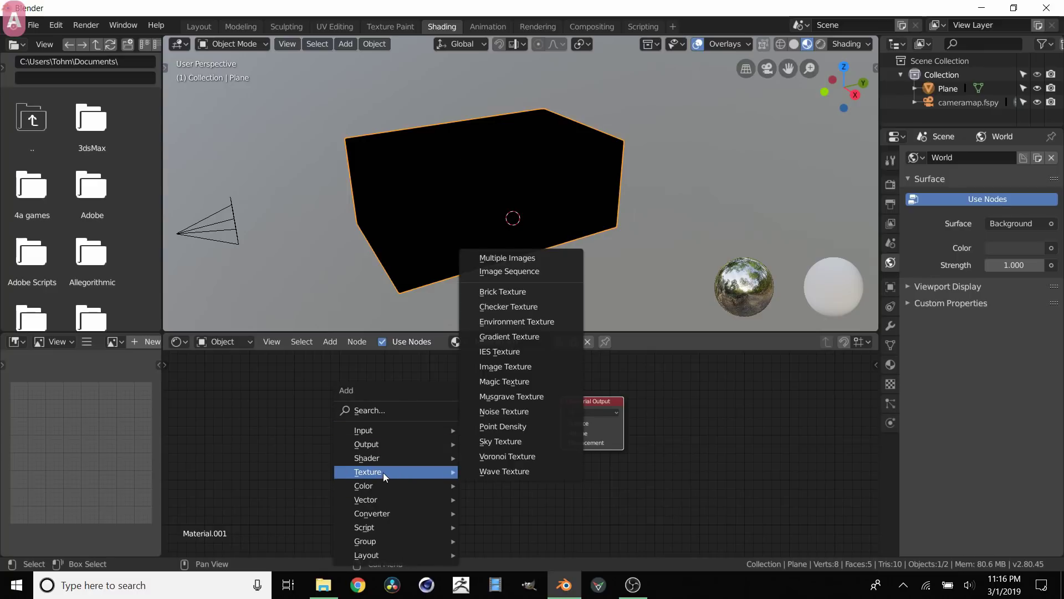
left_click(522, 369)
left_click(420, 396)
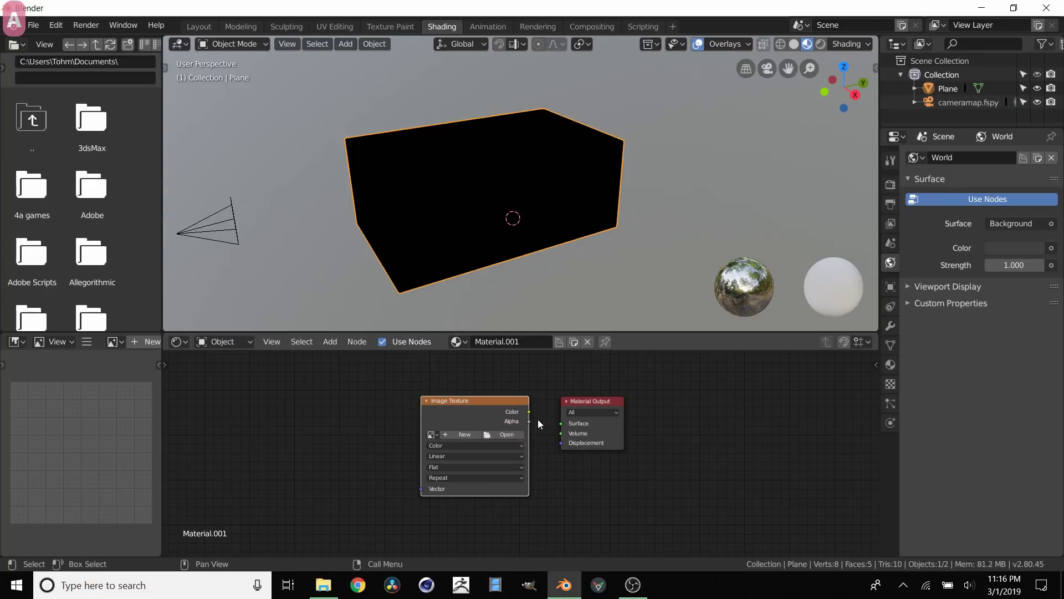
left_click_drag(530, 411, 561, 426)
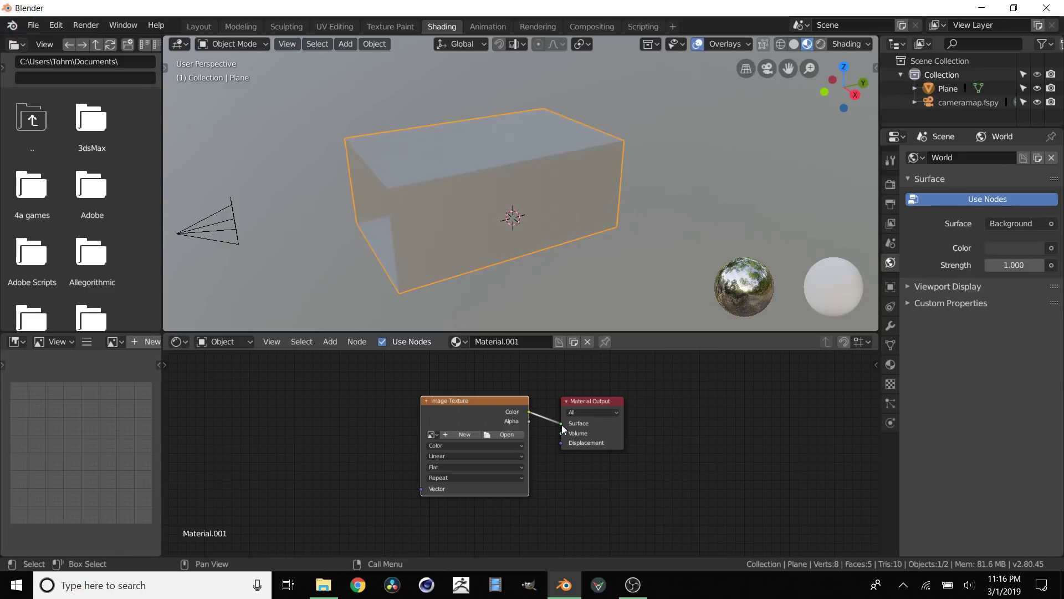
left_click_drag(456, 399, 449, 391)
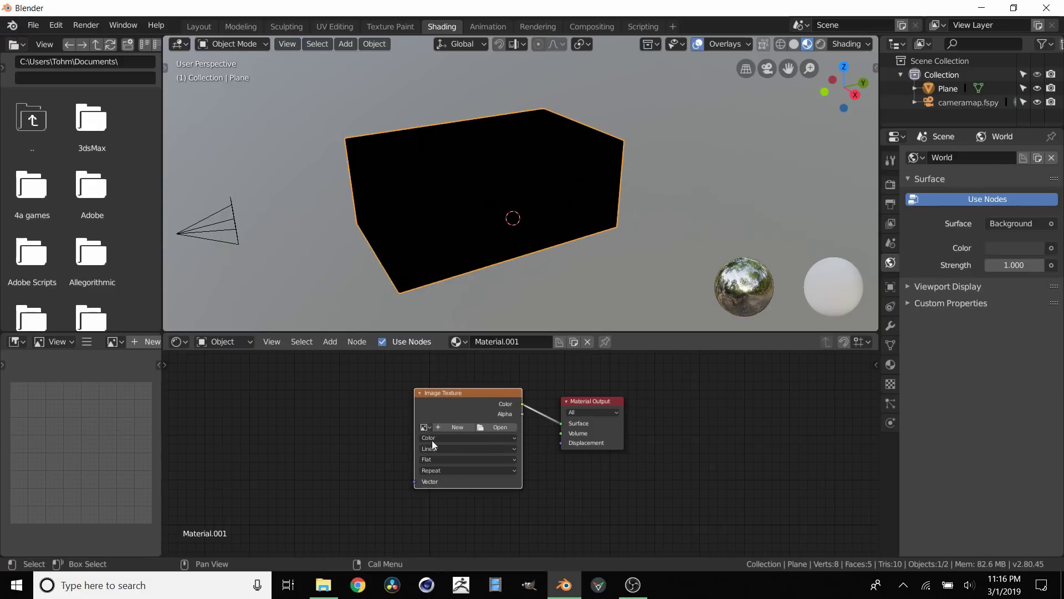
left_click(497, 426)
- Load Ceiling.jpg from the Desktop as the texture, then return to Layout in free perspective view
left_click(41, 181)
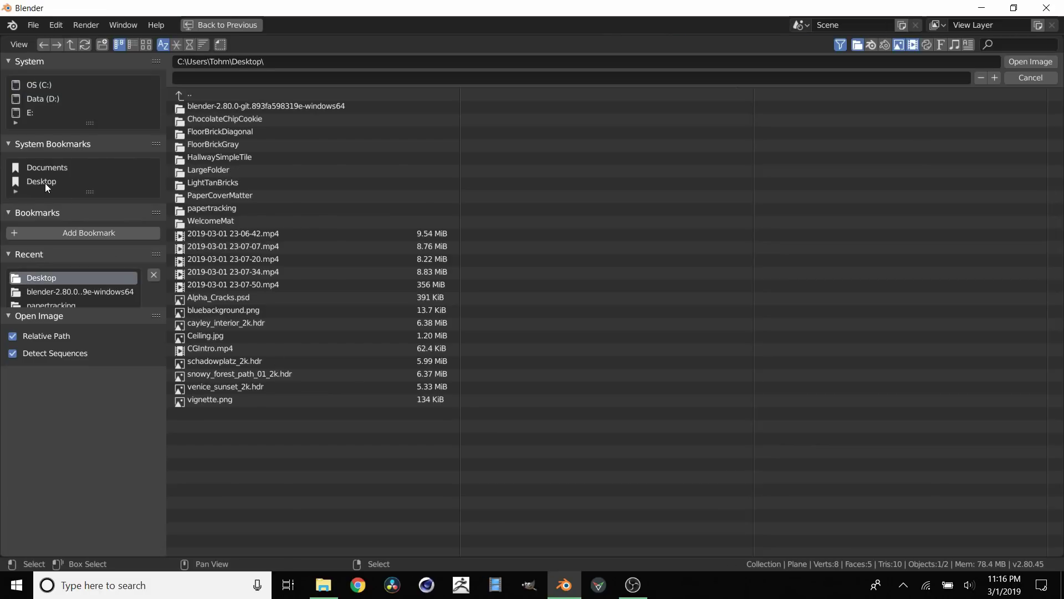
double_click(212, 336)
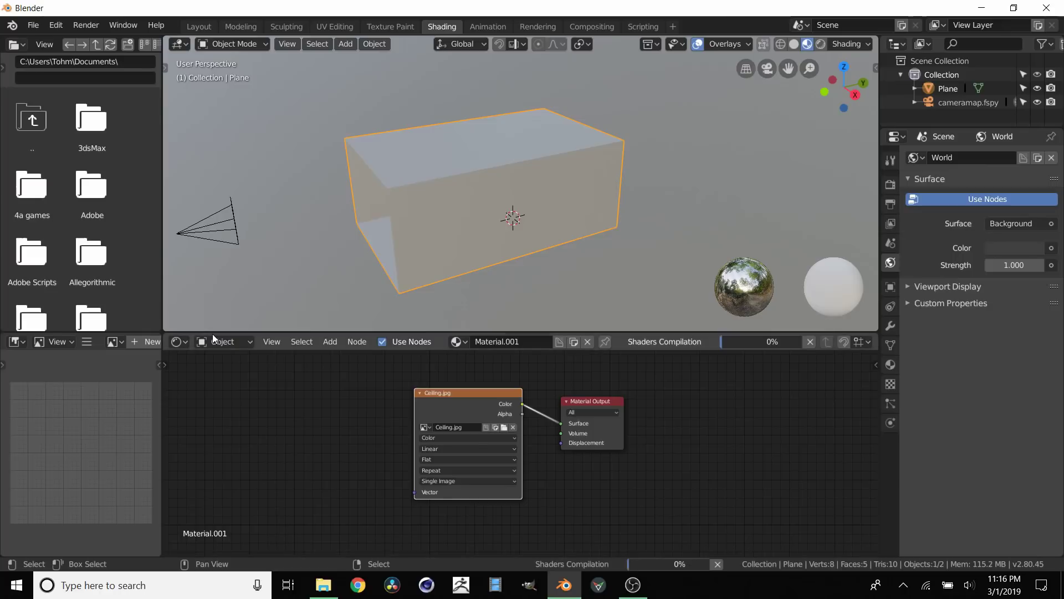
middle_click_drag(408, 202, 509, 173)
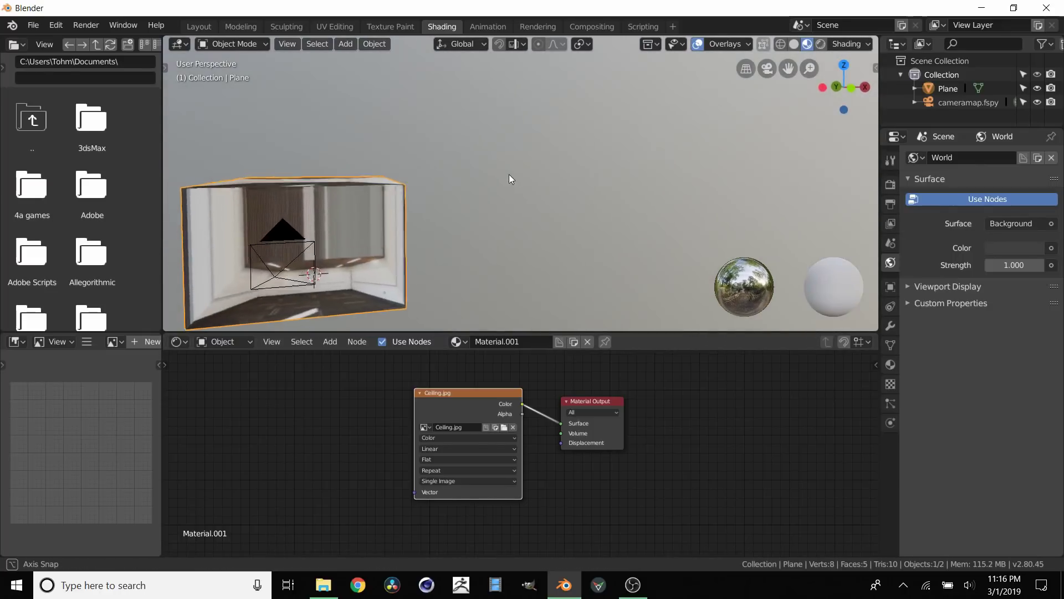
mouse_move(385, 214)
middle_mouse_down()
mouse_move(507, 195)
mouse_move(480, 286)
middle_mouse_up()
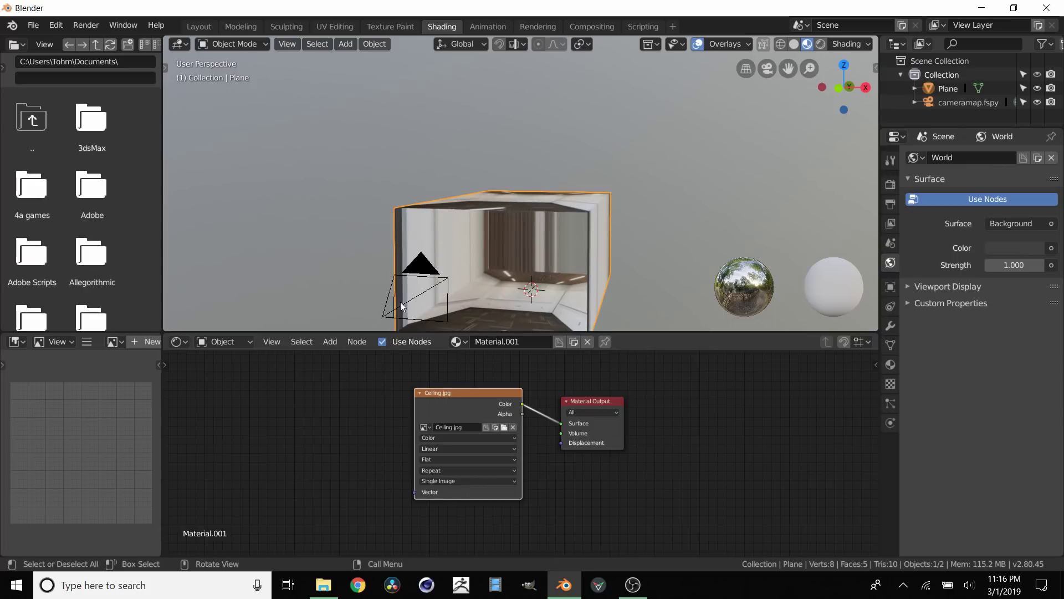
middle_click_drag(547, 244, 539, 190)
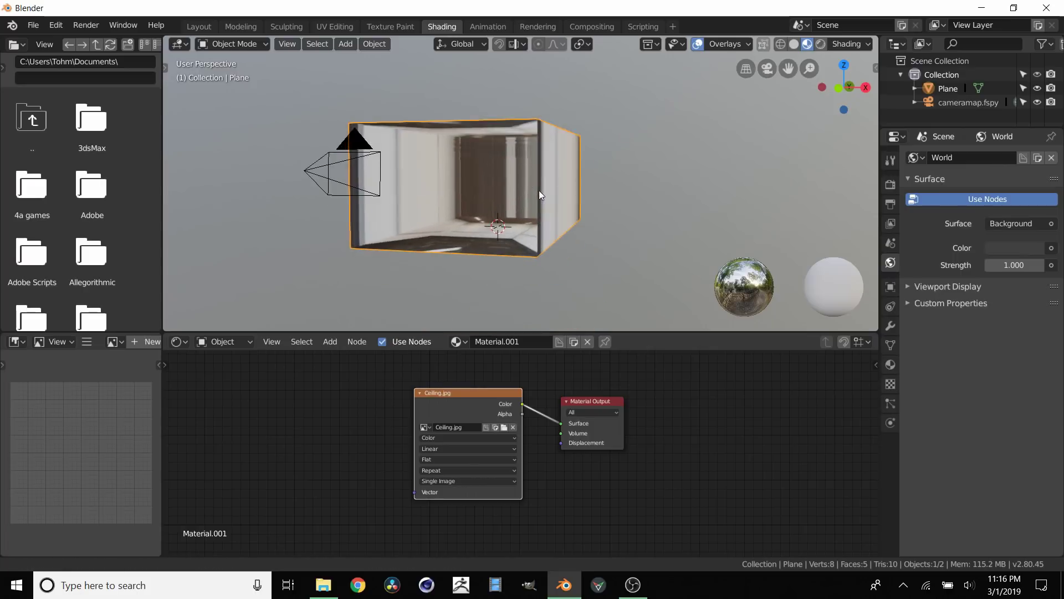
left_click(198, 26)
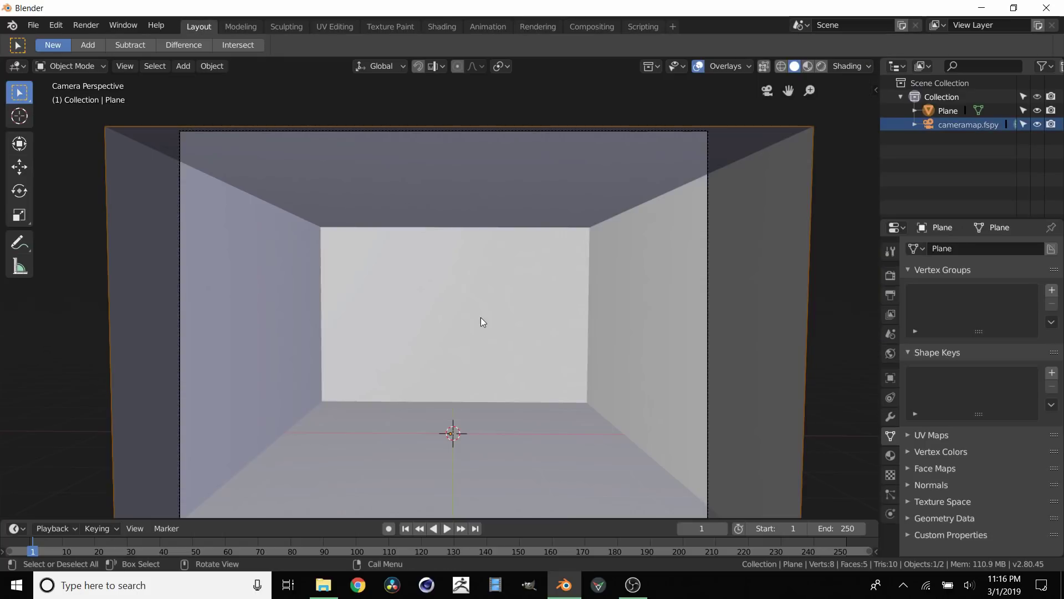
left_click(768, 91)
middle_click_drag(782, 117, 803, 101)
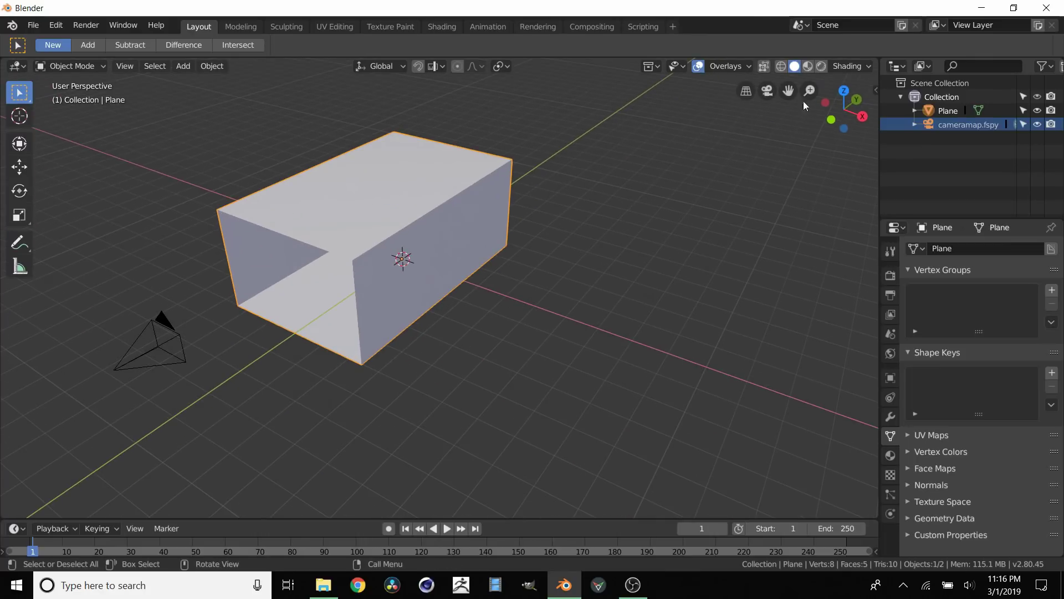
- Switch to Rendered shading and rename the Plane object to 'room' in the Outliner
left_click(820, 66)
middle_click_drag(399, 209, 423, 217)
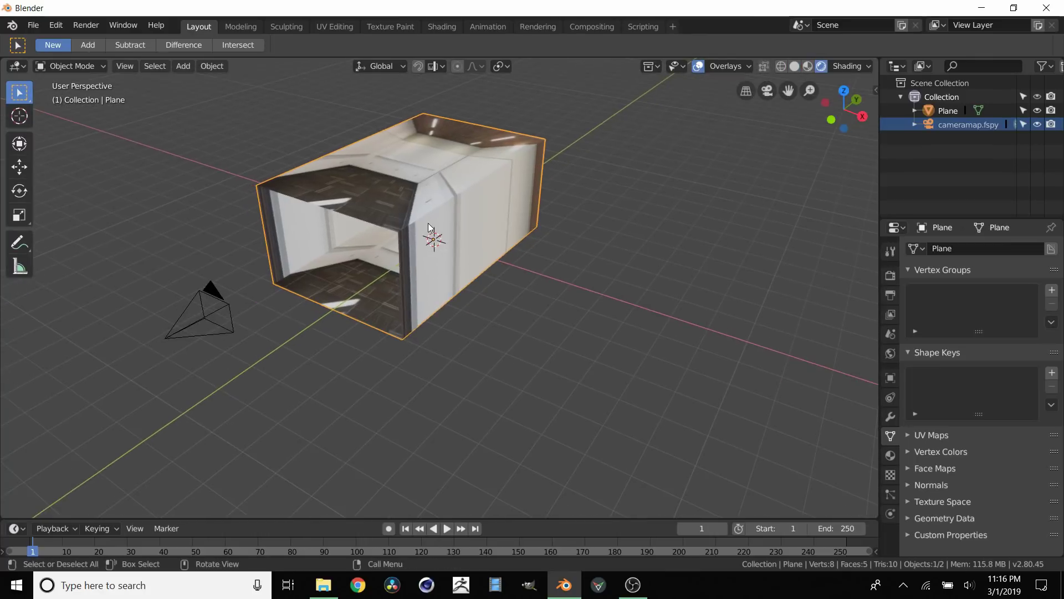
left_click(948, 111)
double_click(949, 110)
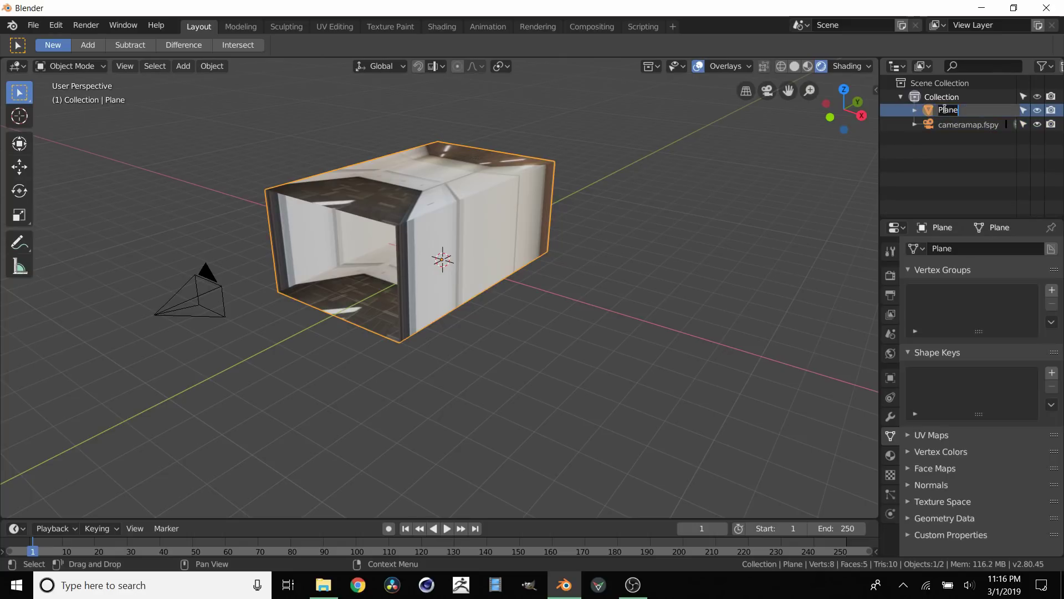
type("s")
key("BackSpace")
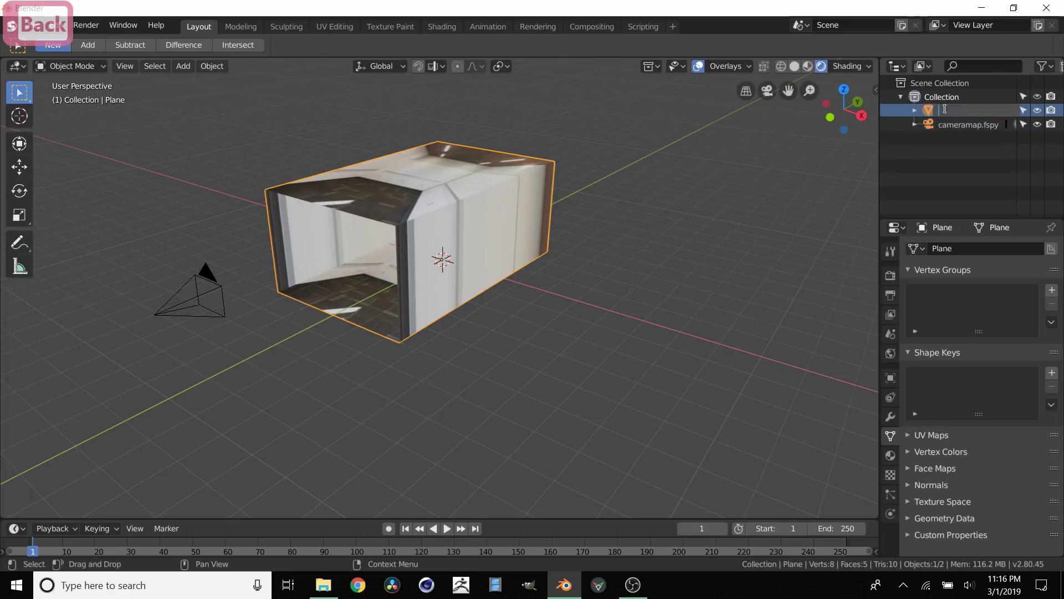
type("room")
key("Return")
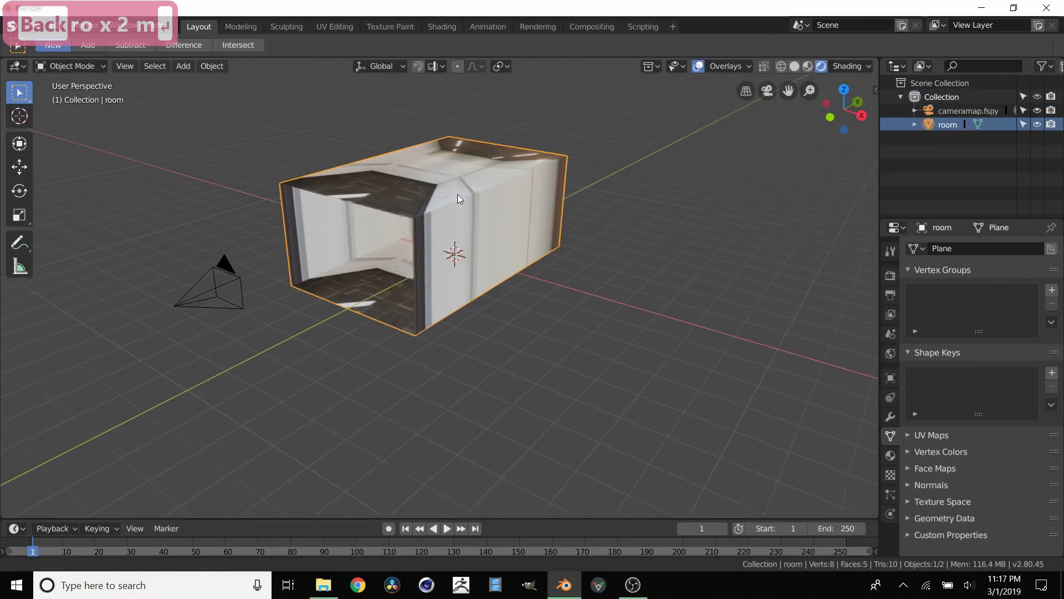
middle_click_drag(458, 194, 469, 154)
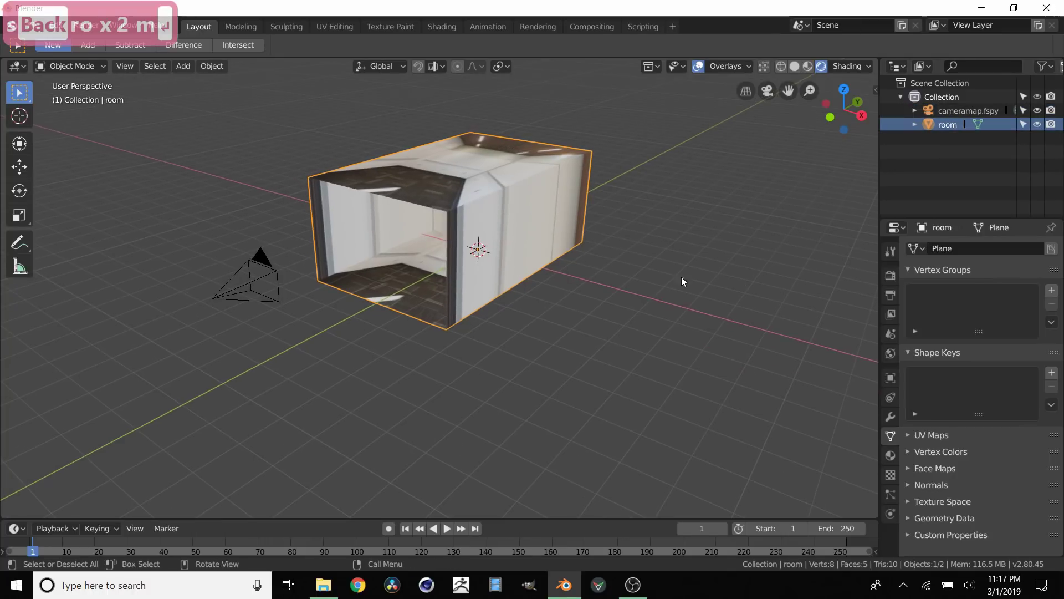
- Add a UV Project modifier to the room object using its UVMap
left_click(890, 416)
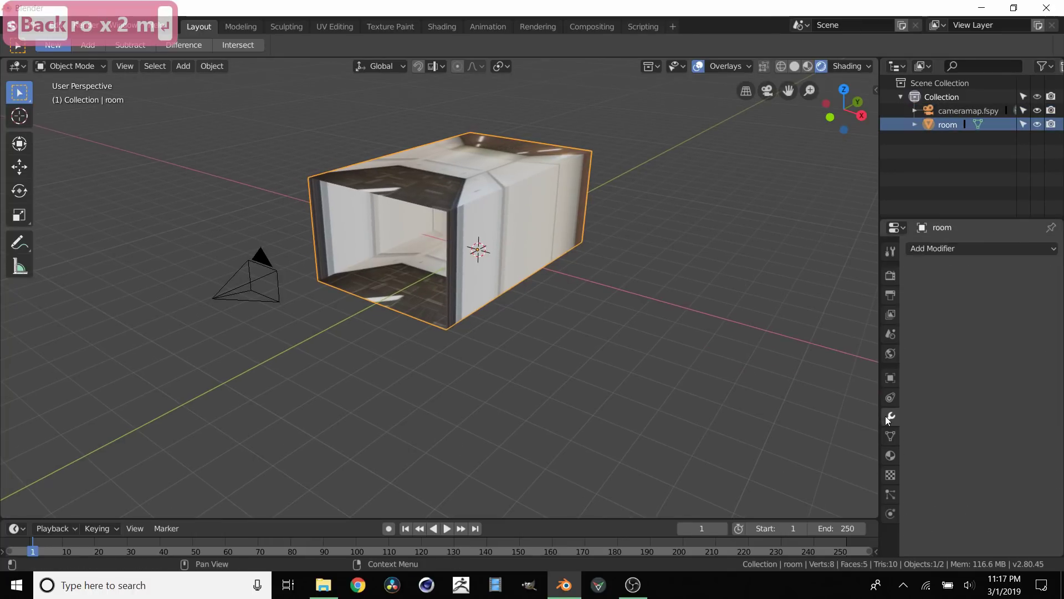
left_click(929, 248)
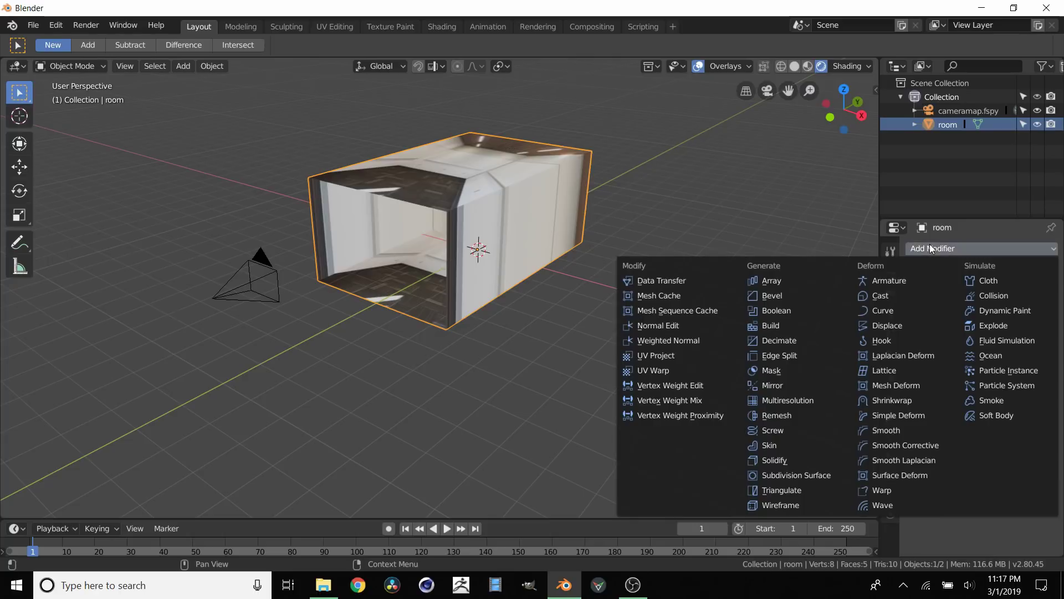
left_click(662, 358)
scroll(524, 221, "up", 3)
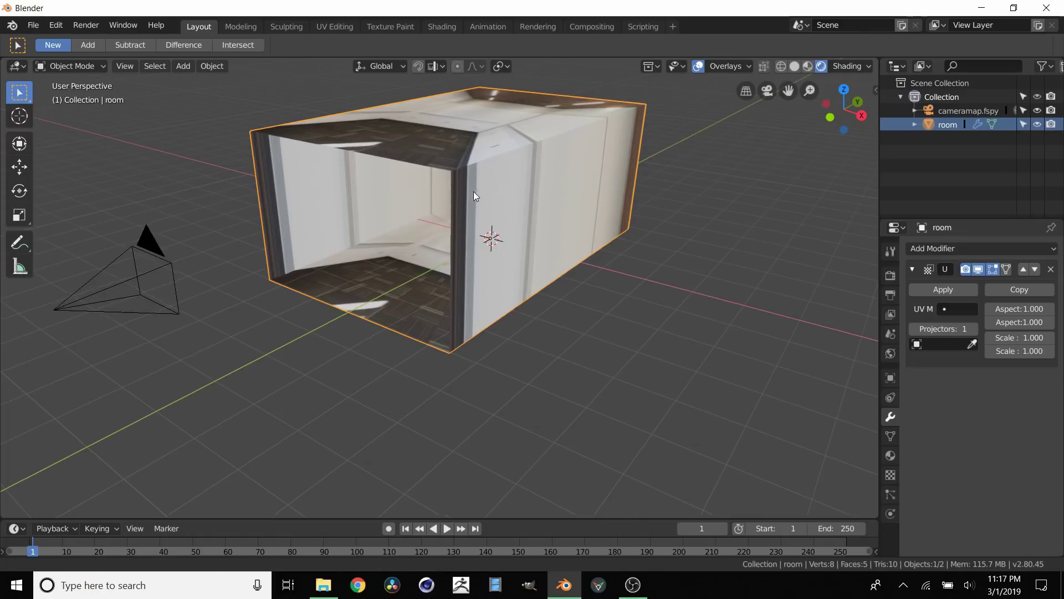
middle_click_drag(519, 219, 628, 268)
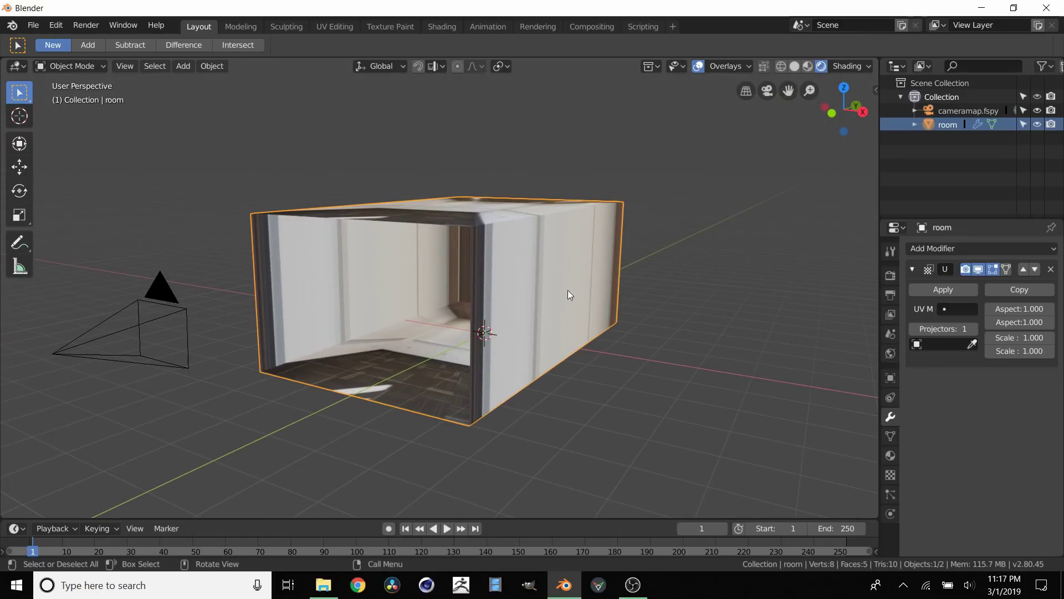
left_click(958, 308)
left_click(937, 327)
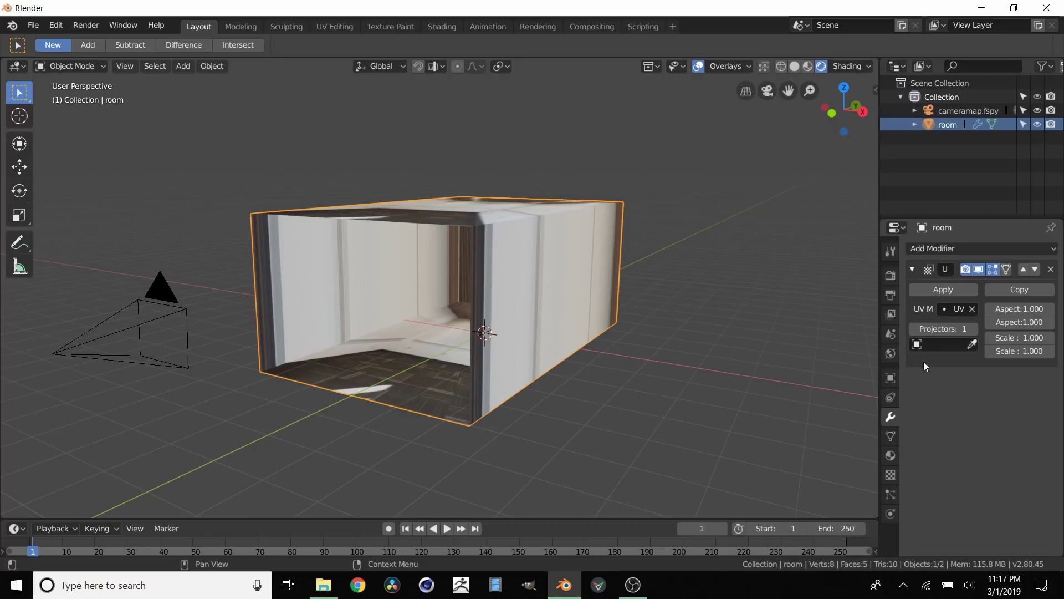
middle_click_drag(360, 305, 378, 263)
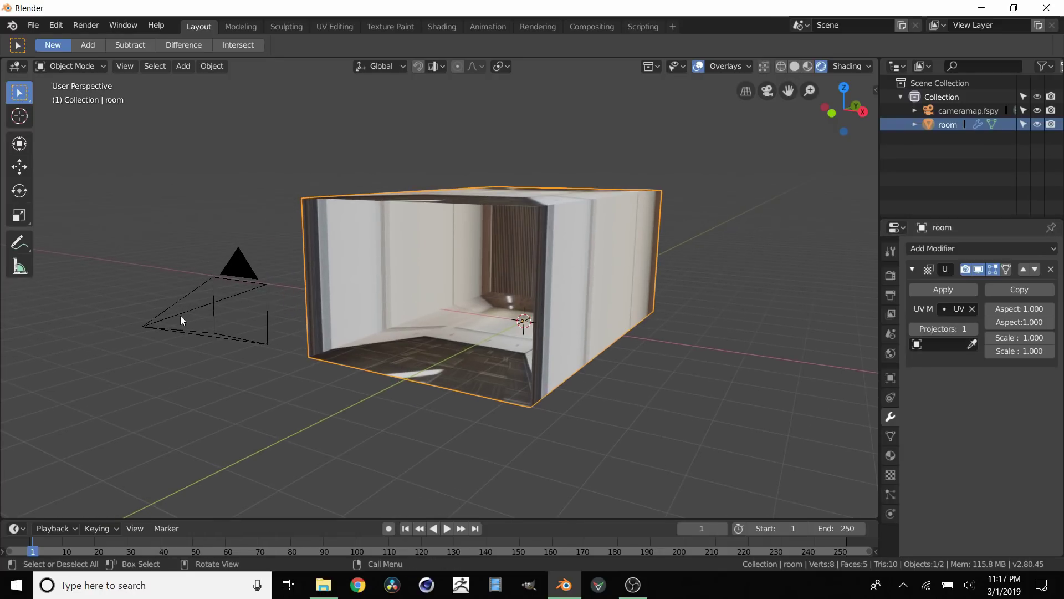
- Set cameramap.fspy as the projector and inspect the projected photo, touching the aspect field
left_click(936, 344)
left_click(940, 364)
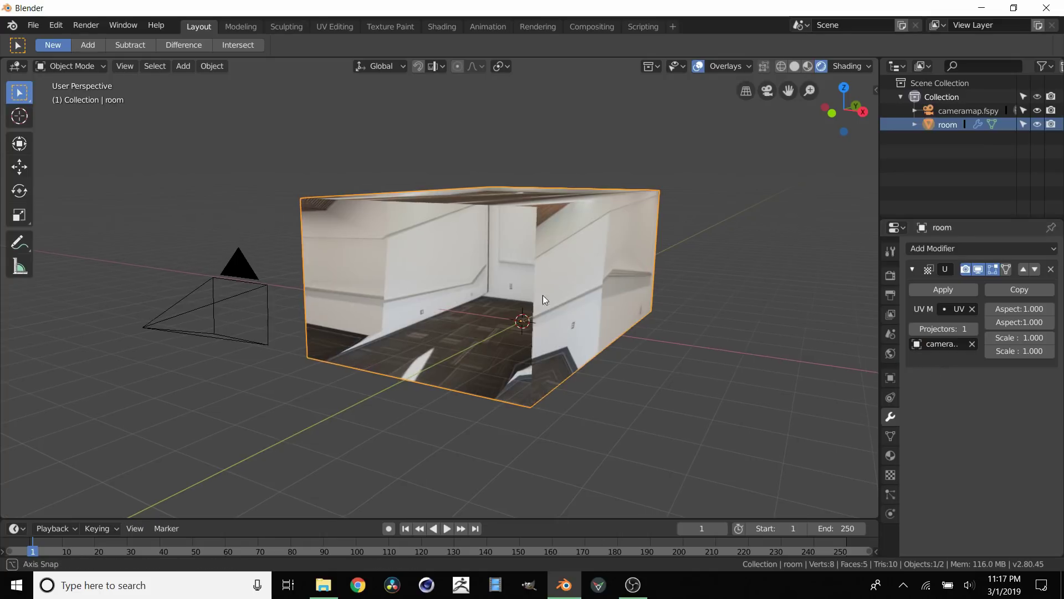
middle_click_drag(543, 295, 370, 317)
mouse_move(416, 277)
middle_mouse_down()
mouse_move(478, 230)
mouse_move(482, 254)
middle_mouse_up()
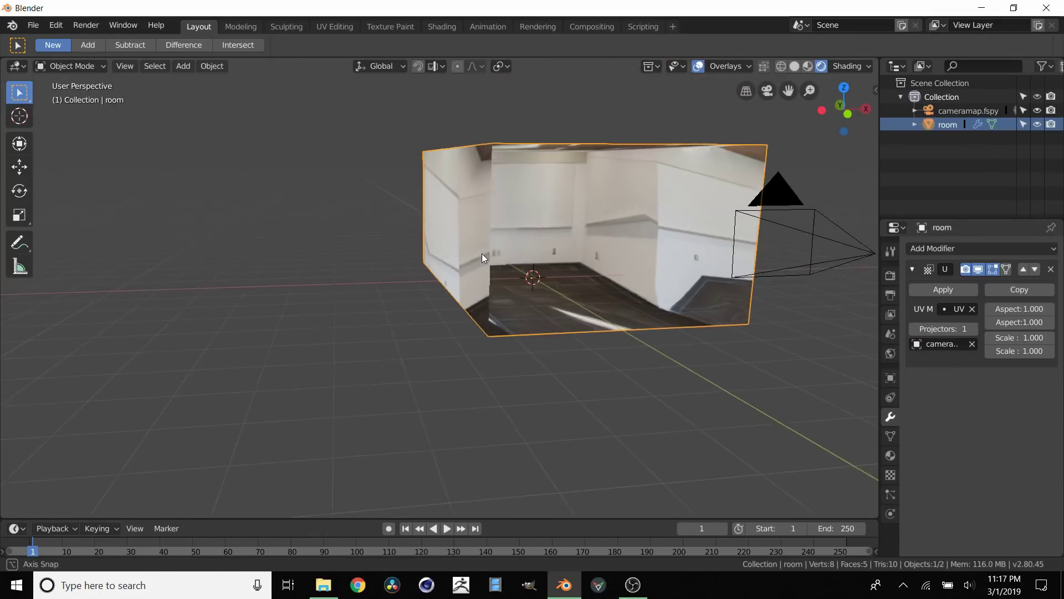
middle_click_drag(582, 203, 495, 228)
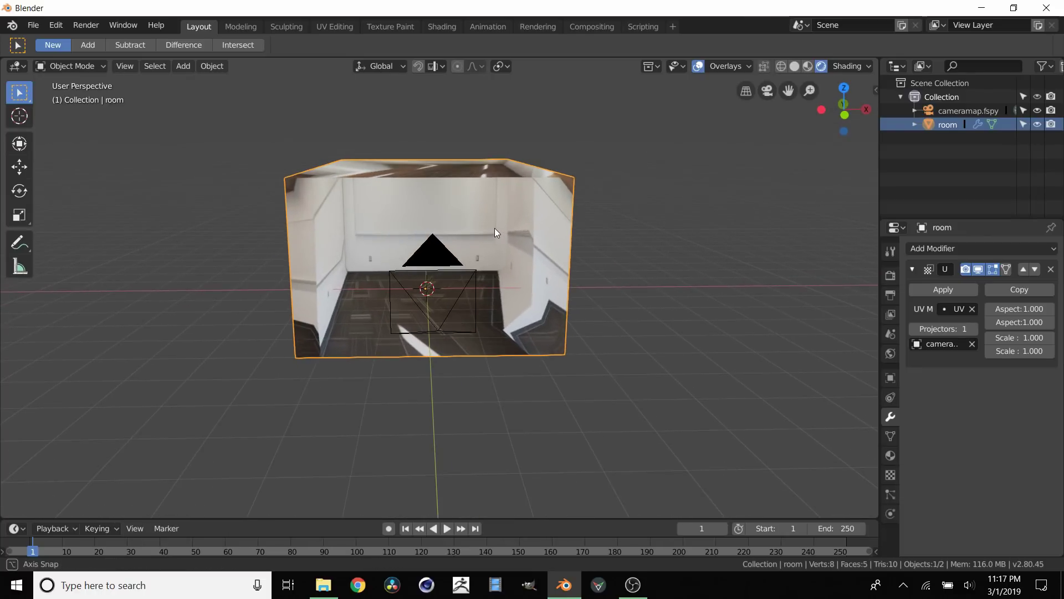
double_click(1032, 309)
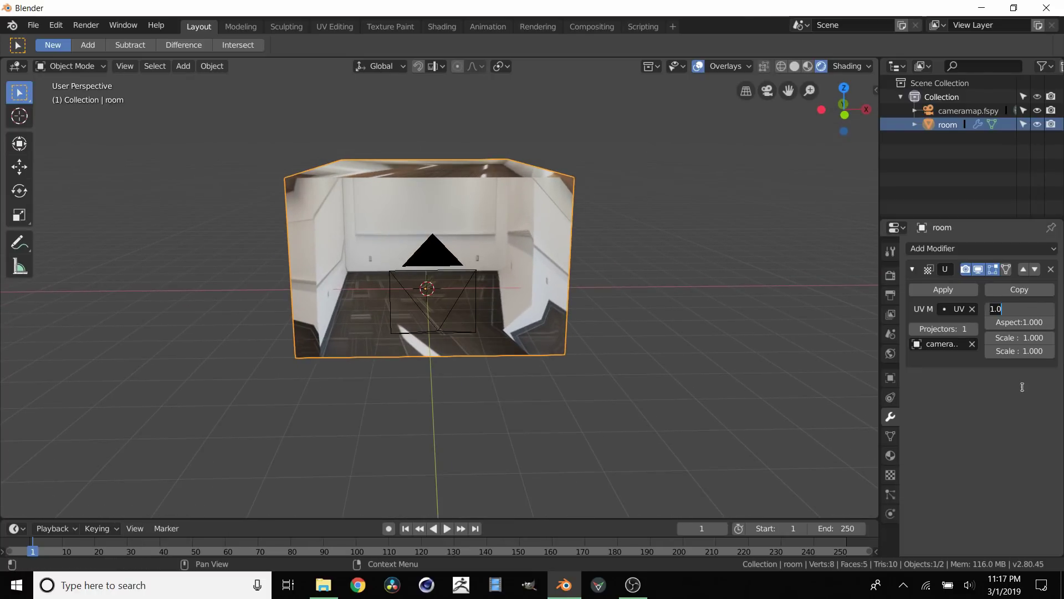
key("Return")
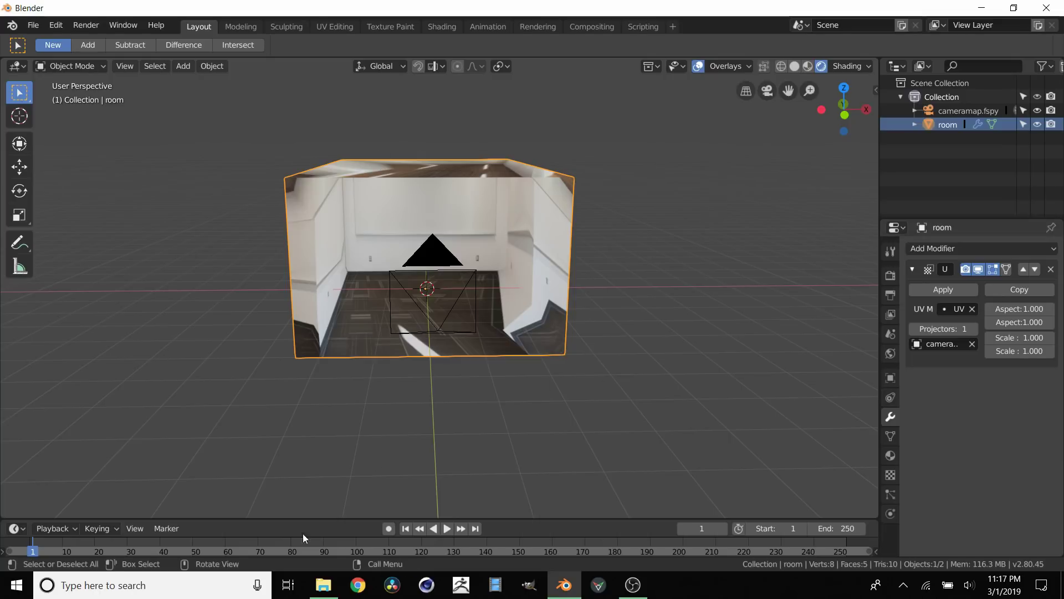
- Minimize Blender and view Ceiling.jpg's pixel dimensions in its Properties Details
left_click(564, 584)
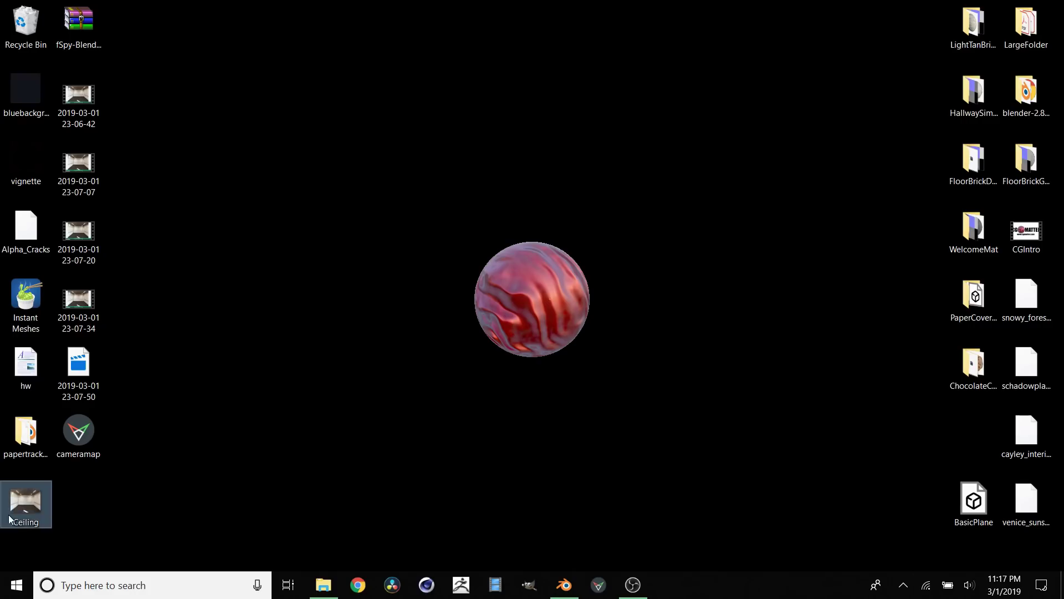
right_click(19, 506)
left_click(33, 565)
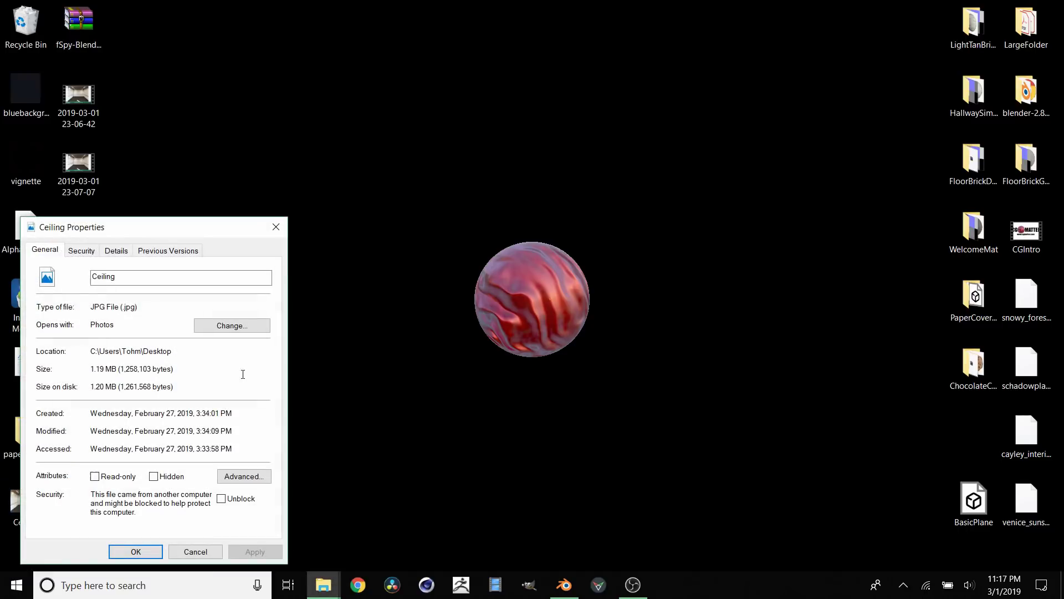
left_click_drag(150, 227, 316, 107)
left_click(292, 129)
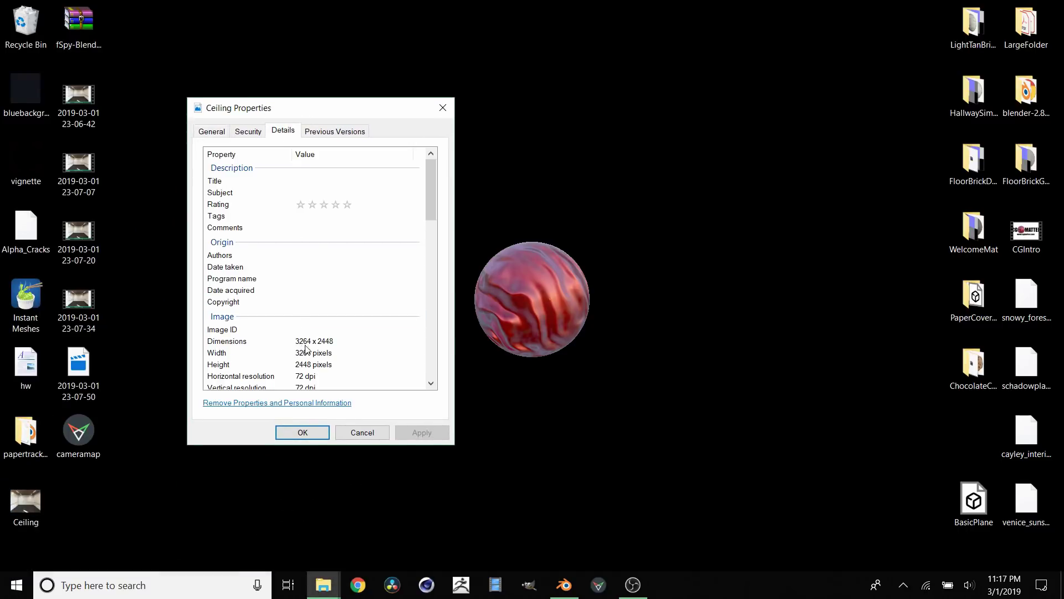
- Divide 3264 by 2448 in Calculator to get 1.3333, then return to Blender
left_click(186, 585)
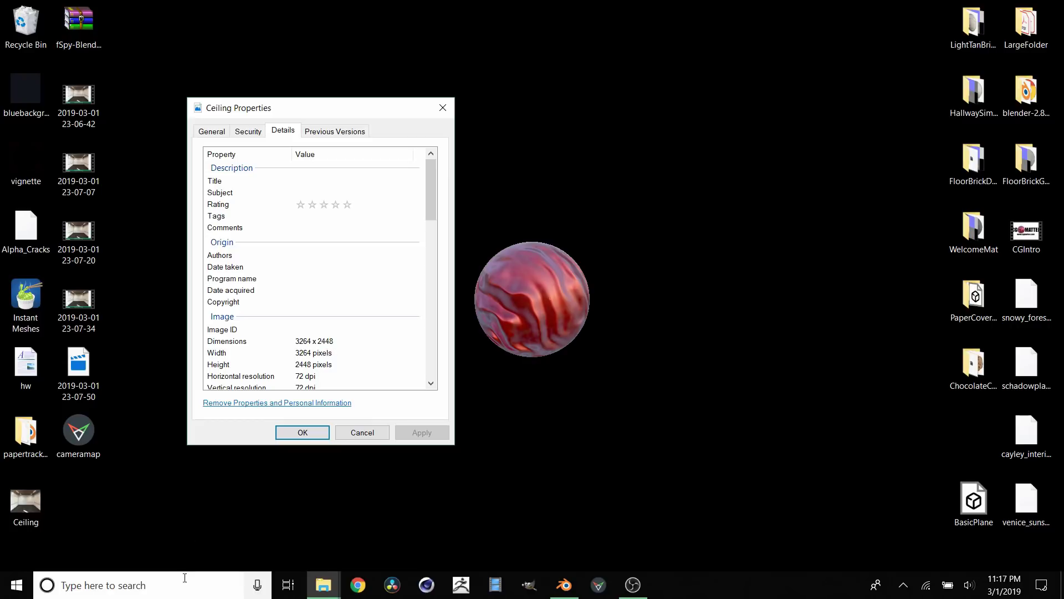
type("cal")
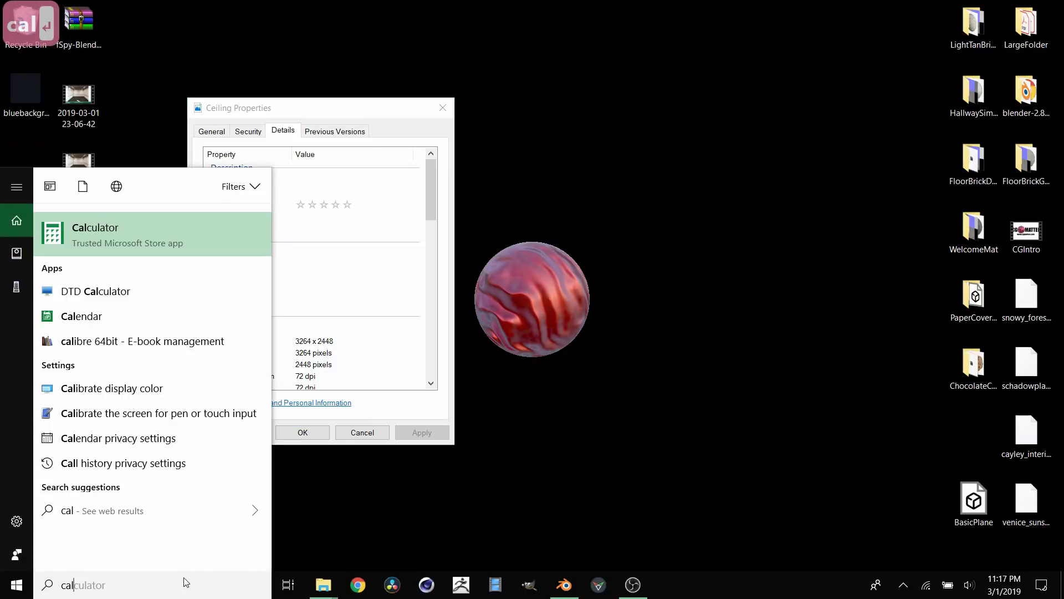
key("Return")
left_click_drag(414, 169, 544, 158)
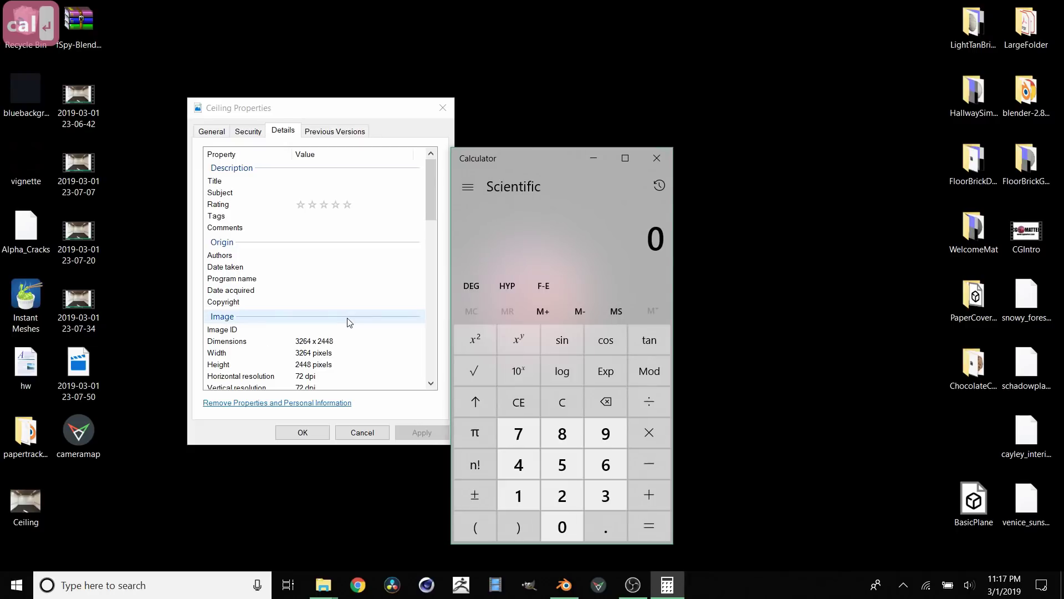
type("3264")
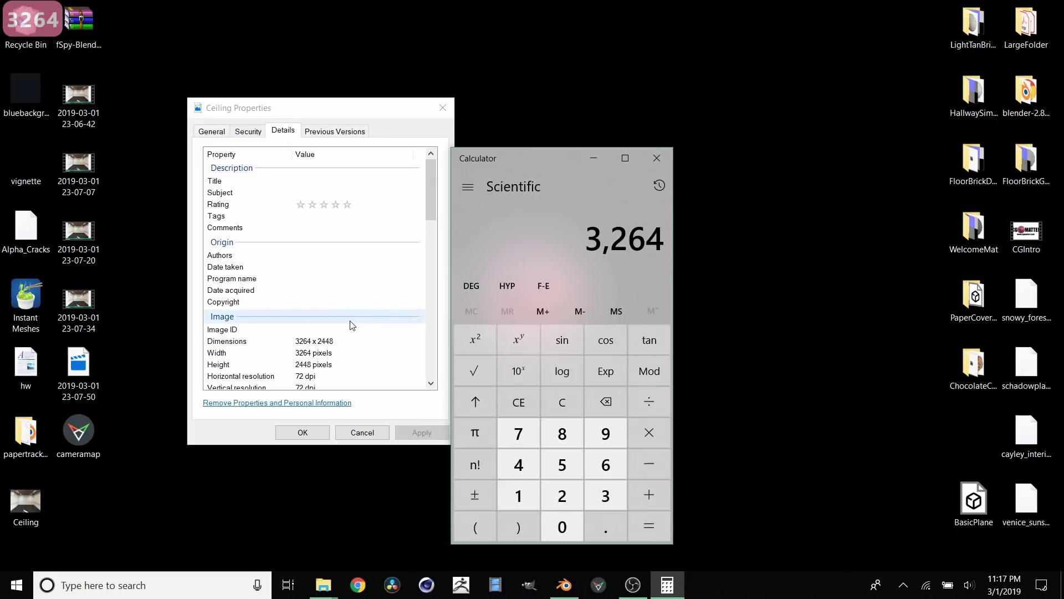
type("/2448")
key("Return")
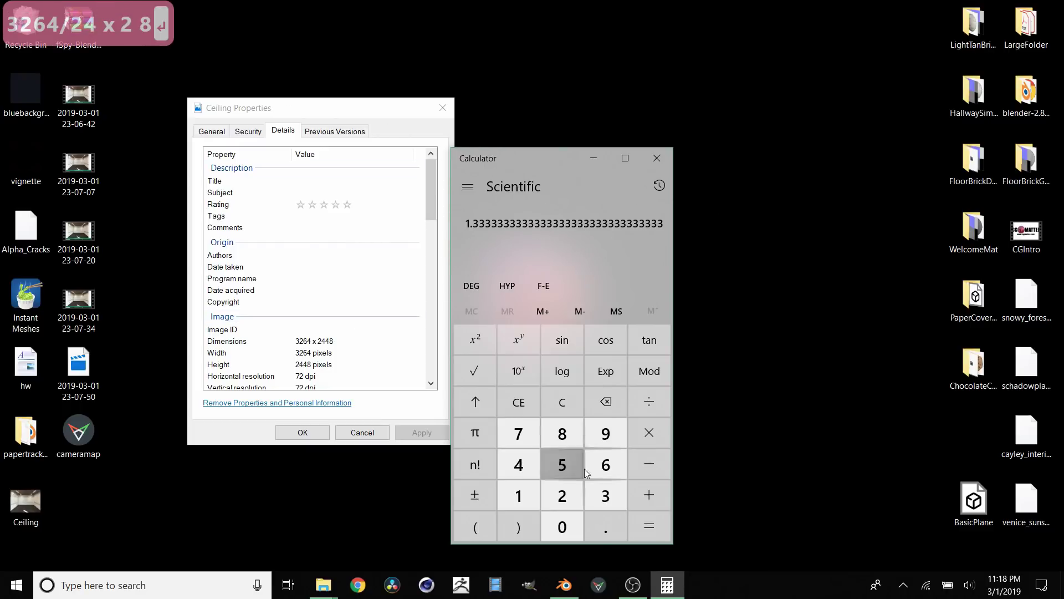
left_click(566, 585)
type("1.")
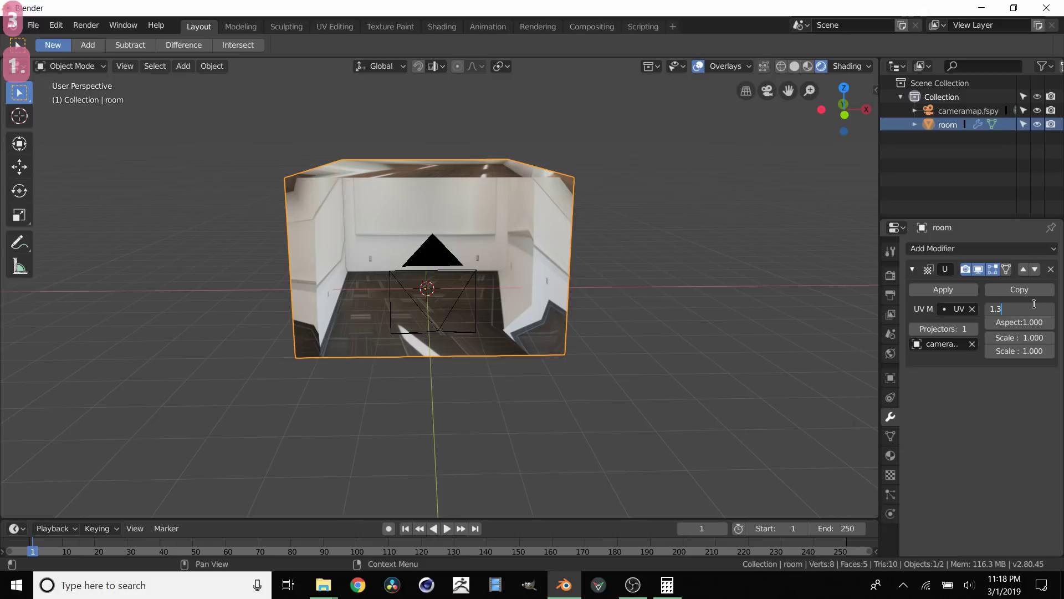
type("333")
- Commit the 1.333 projection aspect and inspect the room box in and out of Edit Mode
key("Return")
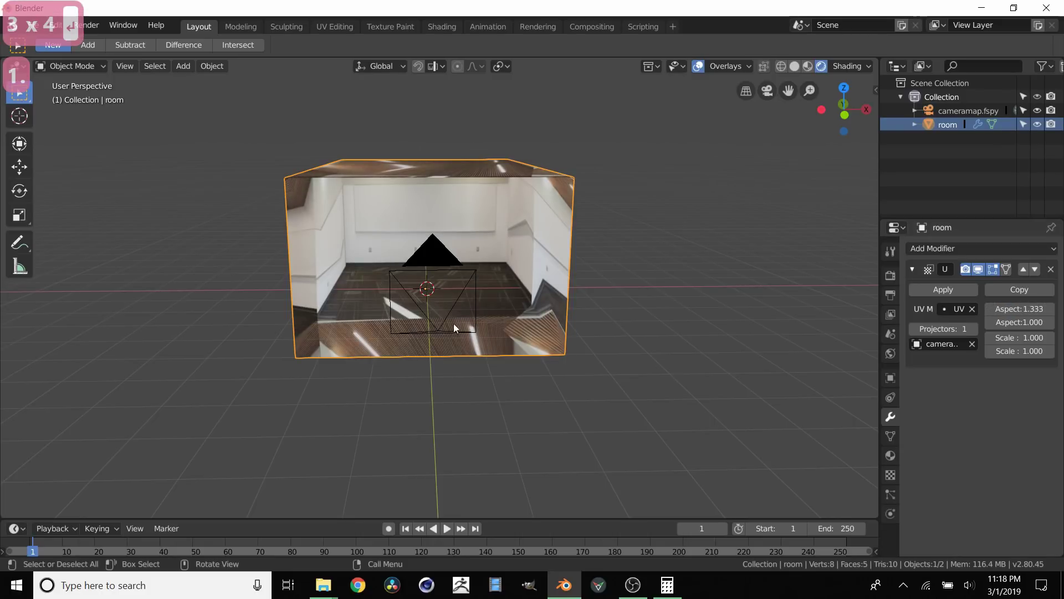
middle_click_drag(399, 254, 418, 268)
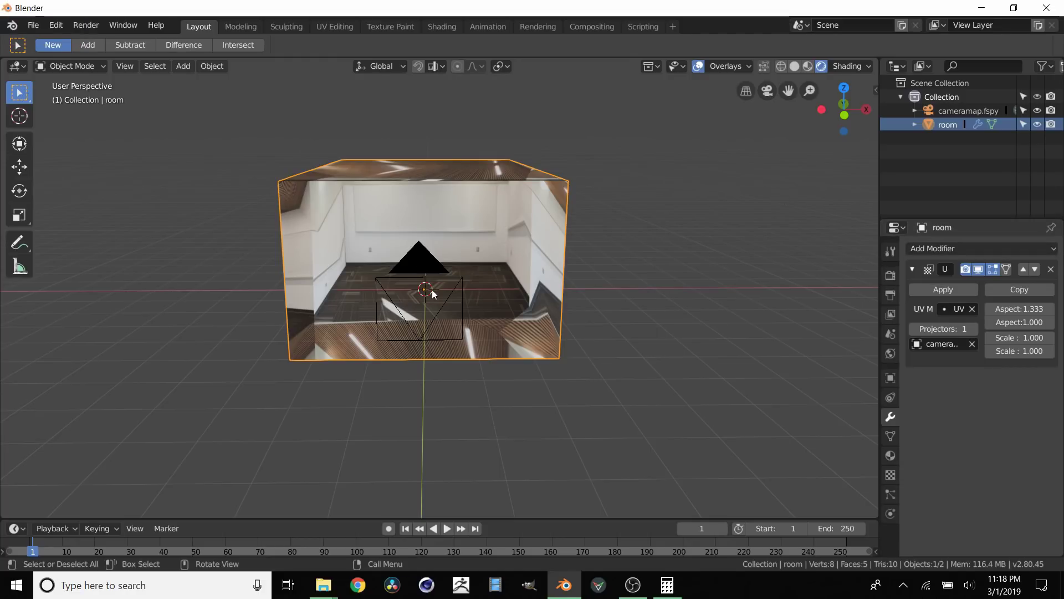
key("Tab")
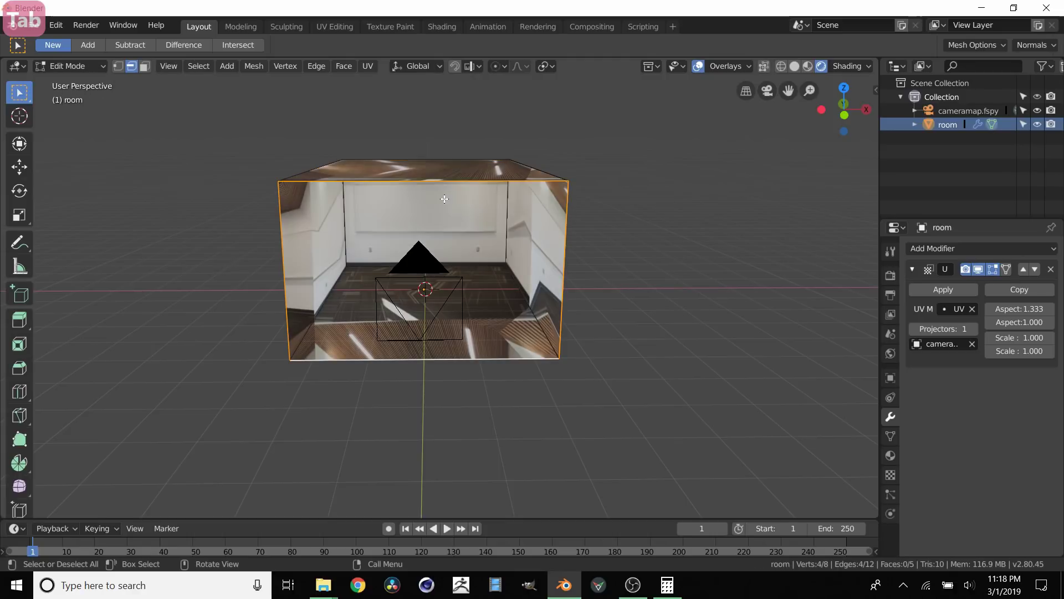
middle_click_drag(444, 214, 436, 218)
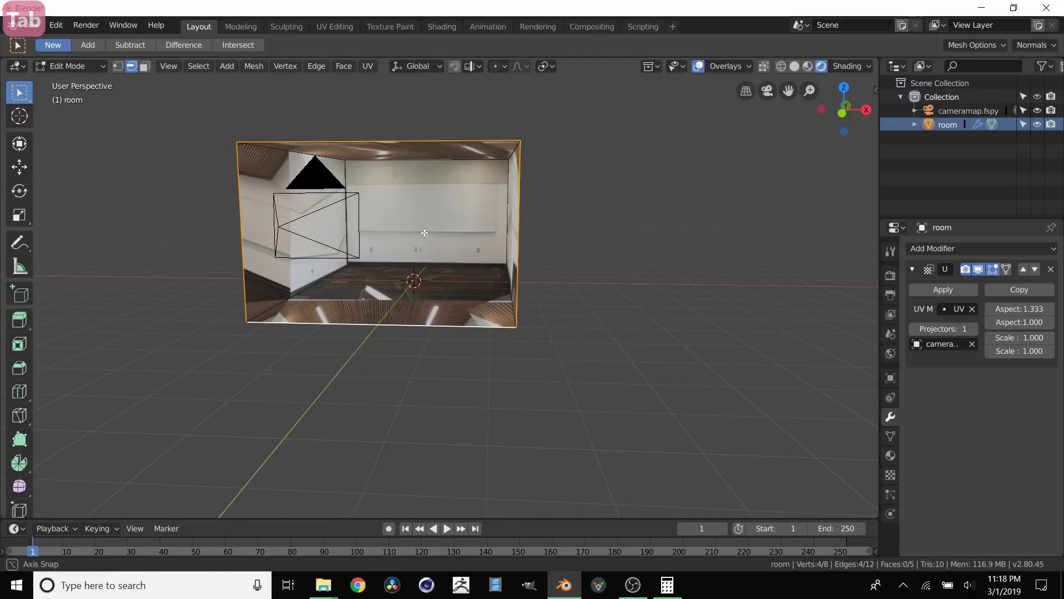
key("KP_0")
key("Tab")
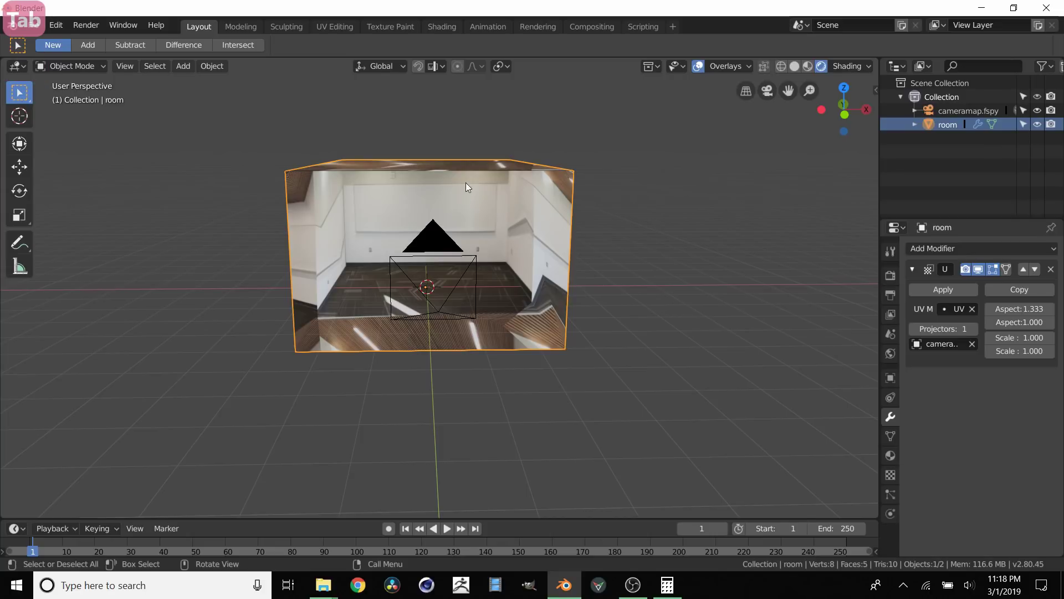
mouse_move(542, 268)
middle_mouse_down()
mouse_move(471, 190)
mouse_move(357, 262)
middle_mouse_up()
middle_click_drag(395, 211, 441, 235)
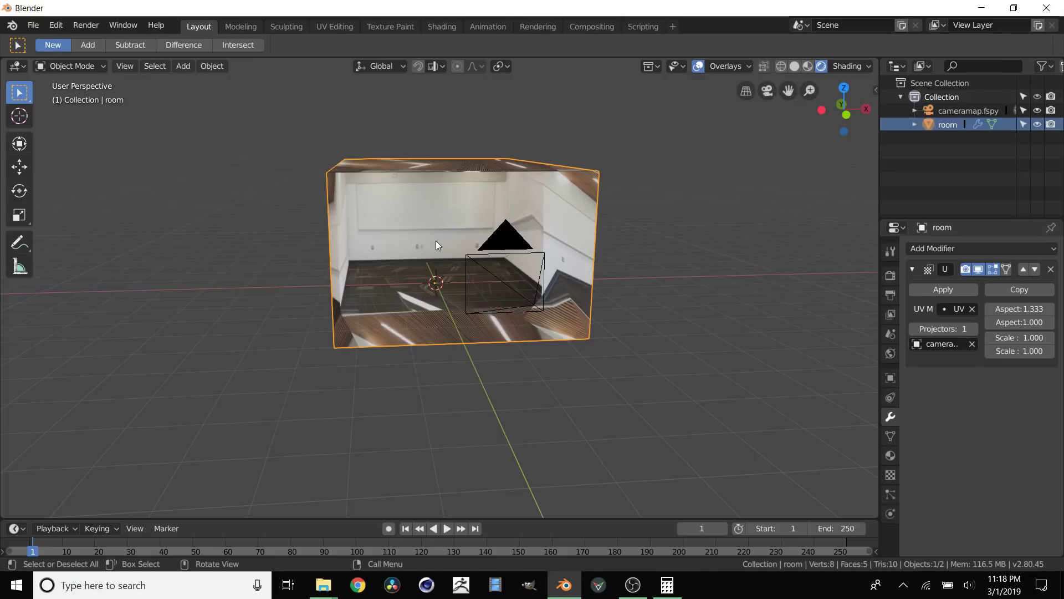
- Add a Simple Subdivision Surface modifier and raise its viewport levels to 4
left_click(925, 248)
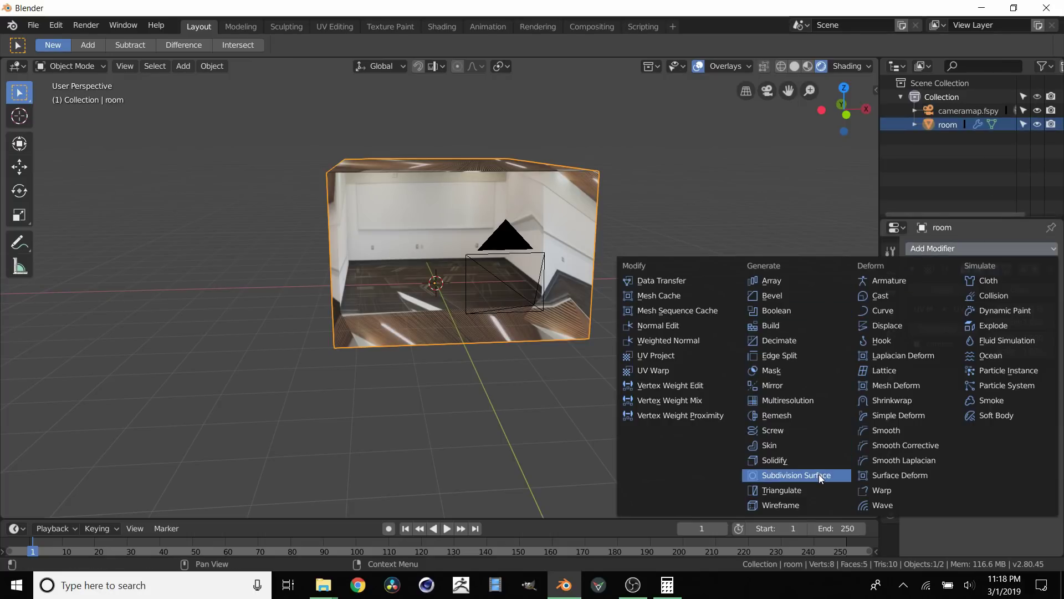
left_click(796, 475)
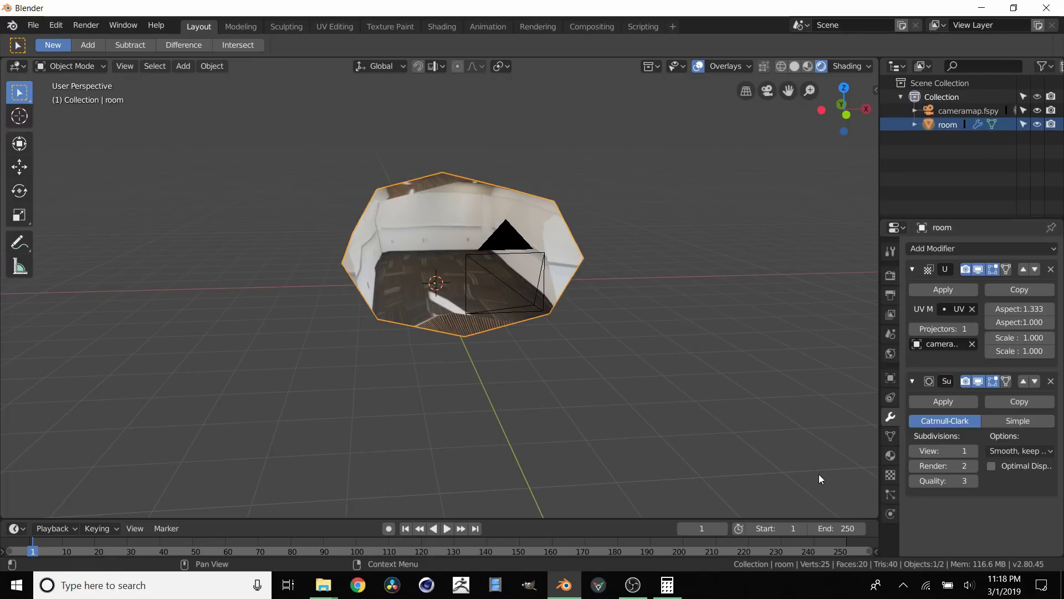
left_click(974, 451)
mouse_move(499, 228)
middle_mouse_down()
mouse_move(457, 241)
mouse_move(491, 203)
mouse_move(522, 233)
mouse_move(493, 226)
middle_mouse_up()
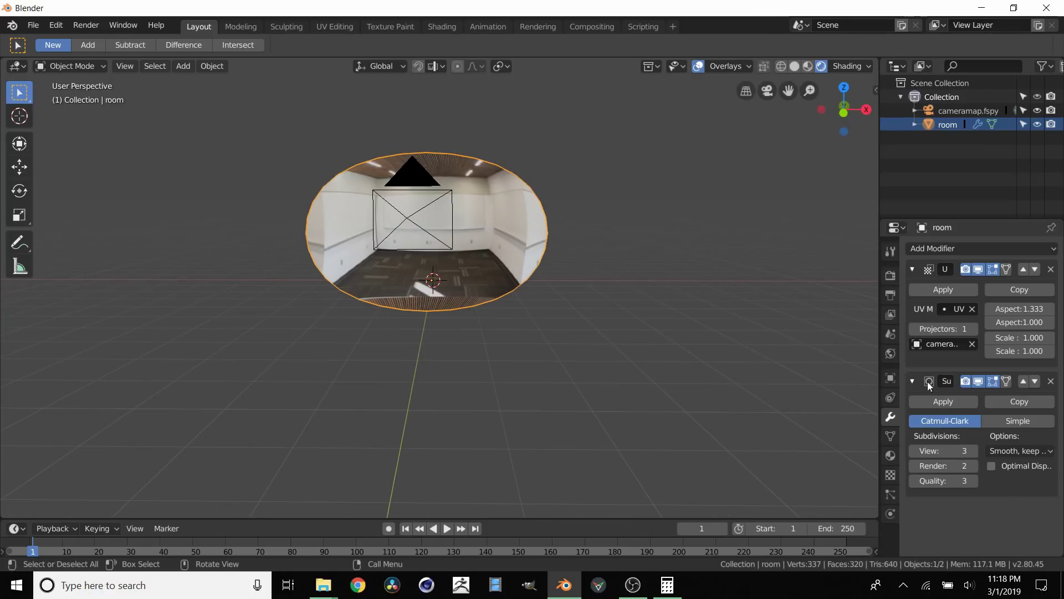
mouse_move(561, 270)
middle_mouse_down()
mouse_move(488, 229)
mouse_move(516, 249)
middle_mouse_up()
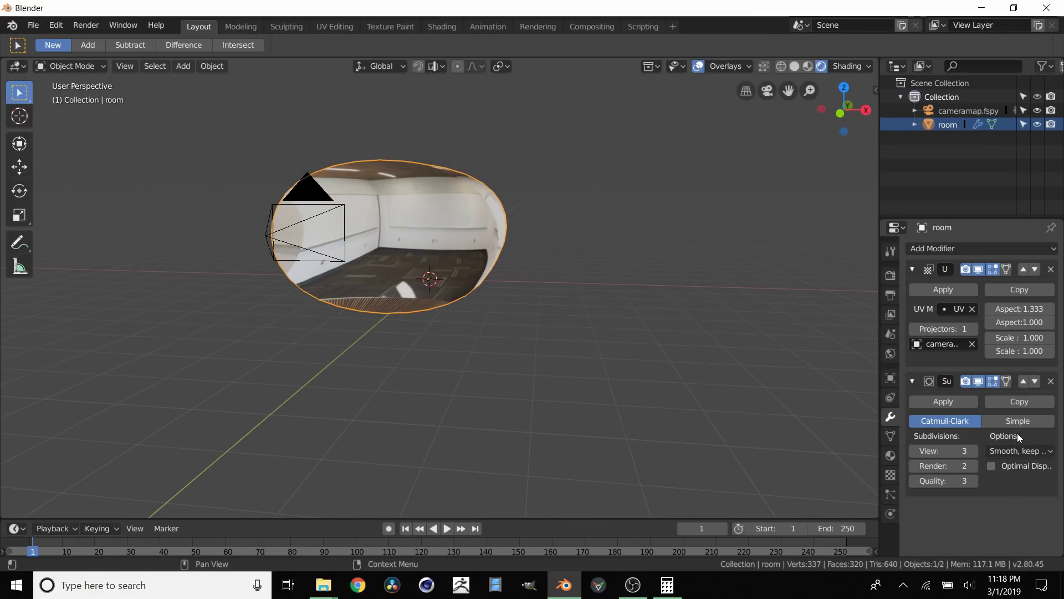
left_click(998, 420)
scroll(392, 234, "up", 4)
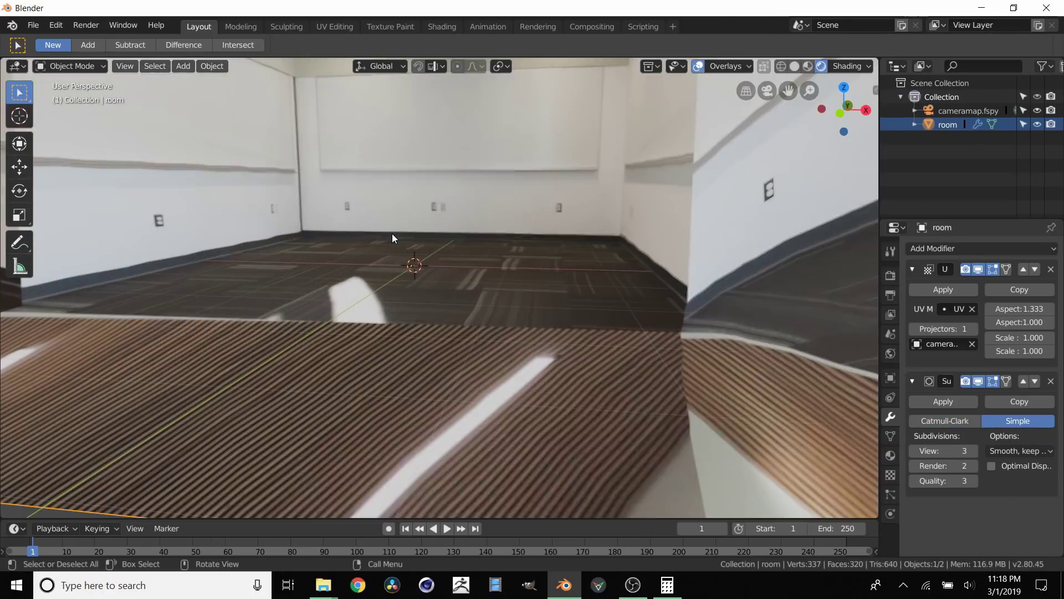
scroll(391, 233, "down", 3)
mouse_move(399, 225)
middle_mouse_down()
mouse_move(417, 204)
mouse_move(467, 208)
middle_mouse_up()
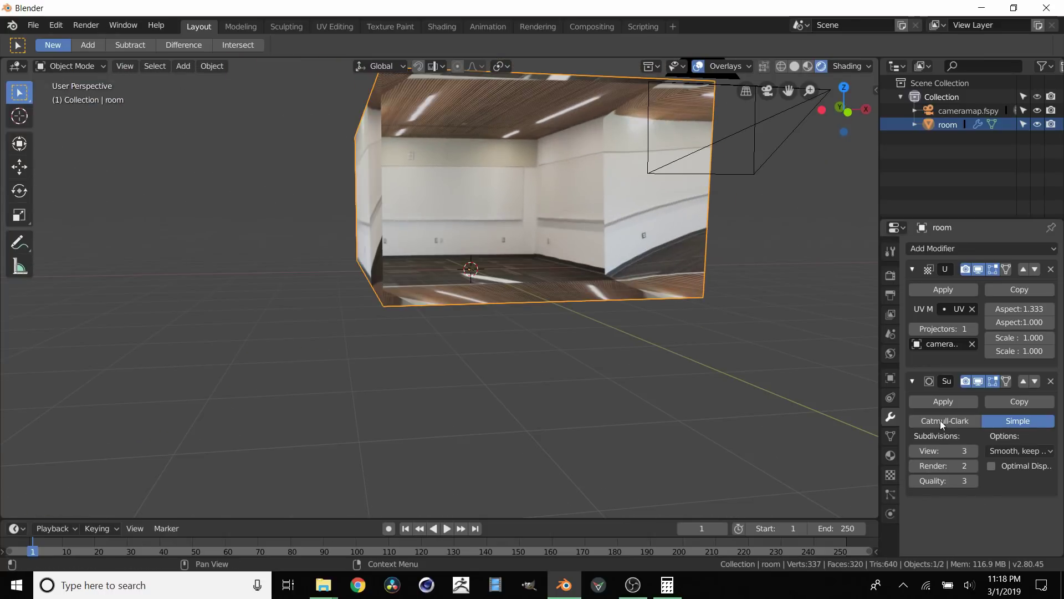
left_click(974, 450)
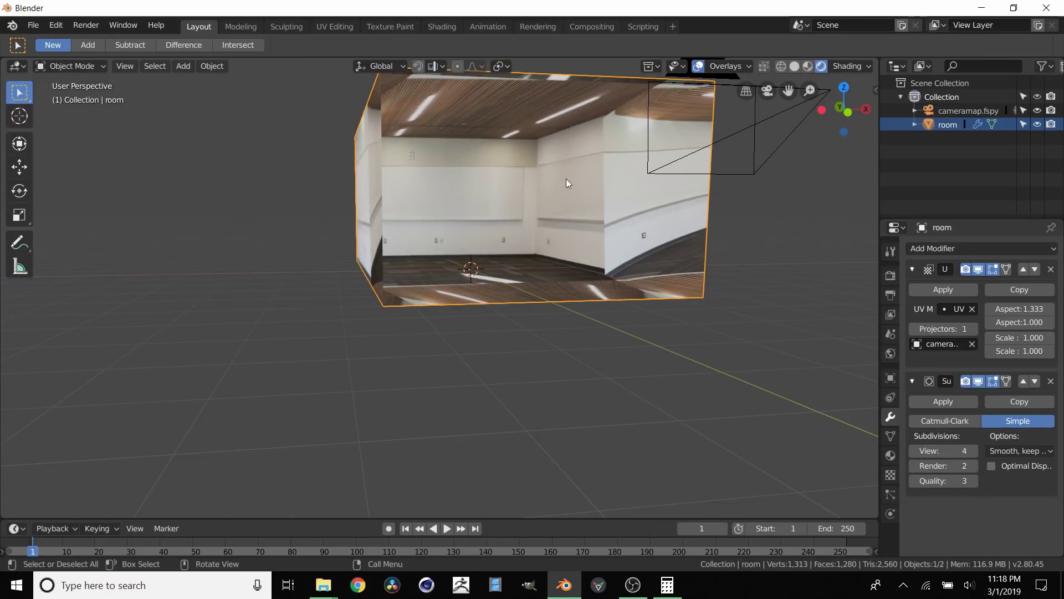
middle_click_drag(567, 179, 500, 252)
scroll(500, 252, "up", 5)
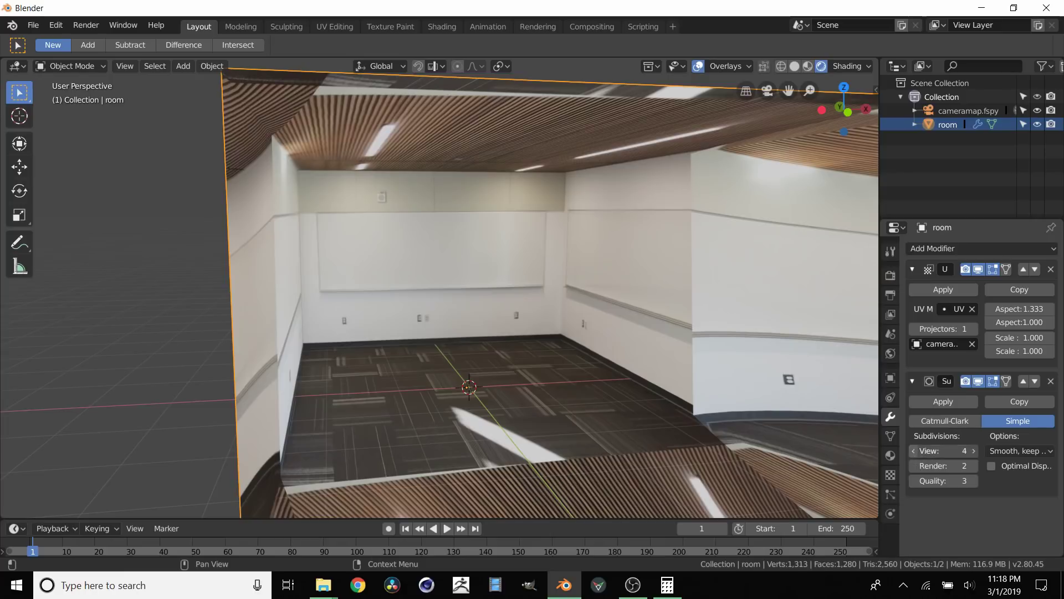
- Drop viewport subdivisions to 0 and step them back up to 4 to compare the projection
left_click_drag(916, 451, 882, 451)
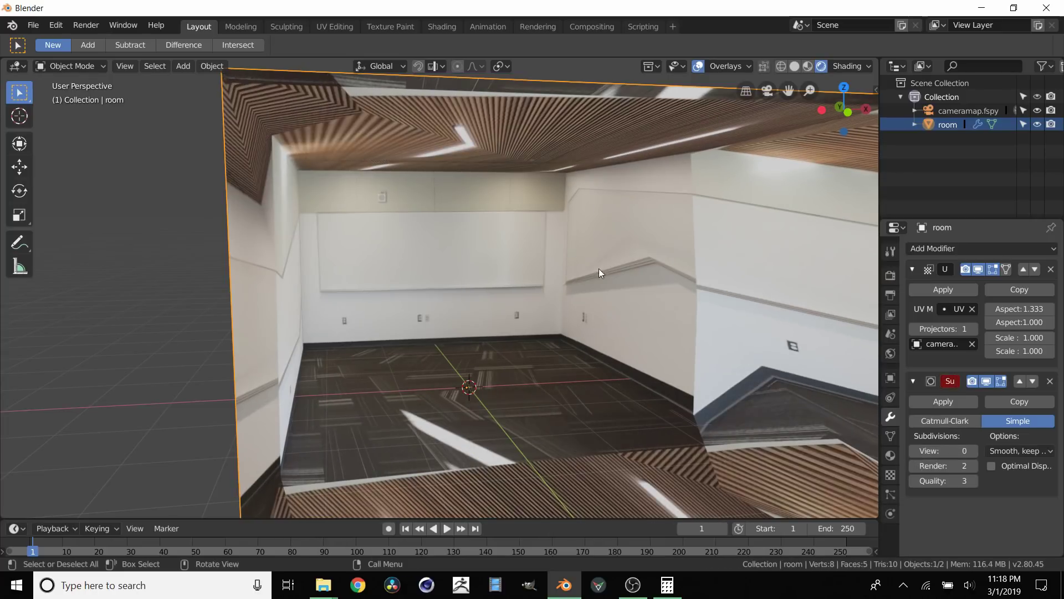
left_click(972, 449)
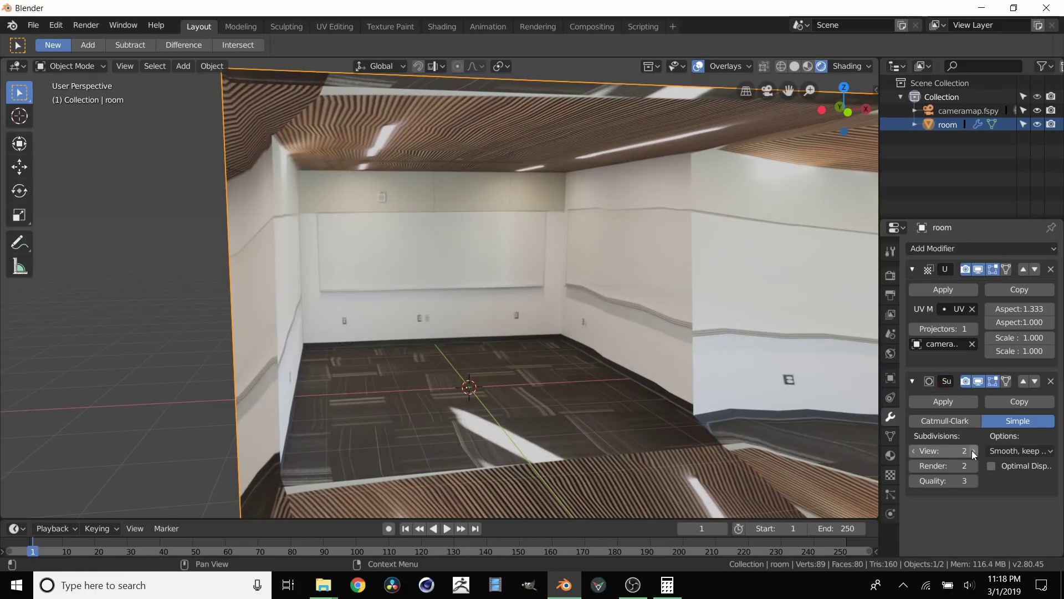
left_click(972, 450)
left_click(972, 450)
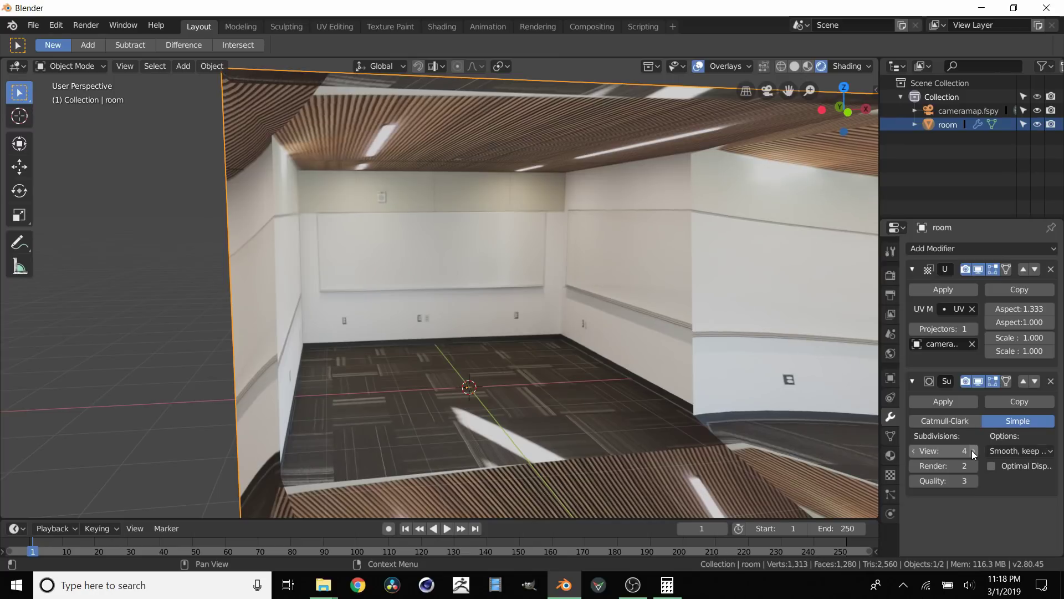
- Reorder the room's modifier stack so Subdivision Surface sits above UV Project
middle_click_drag(484, 214, 478, 205)
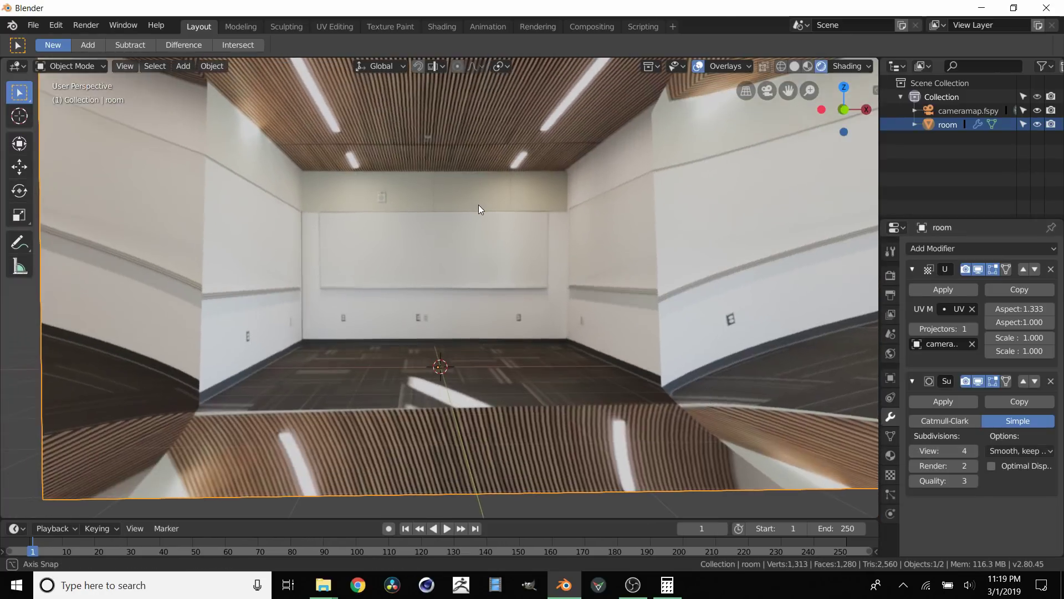
left_click(1024, 382)
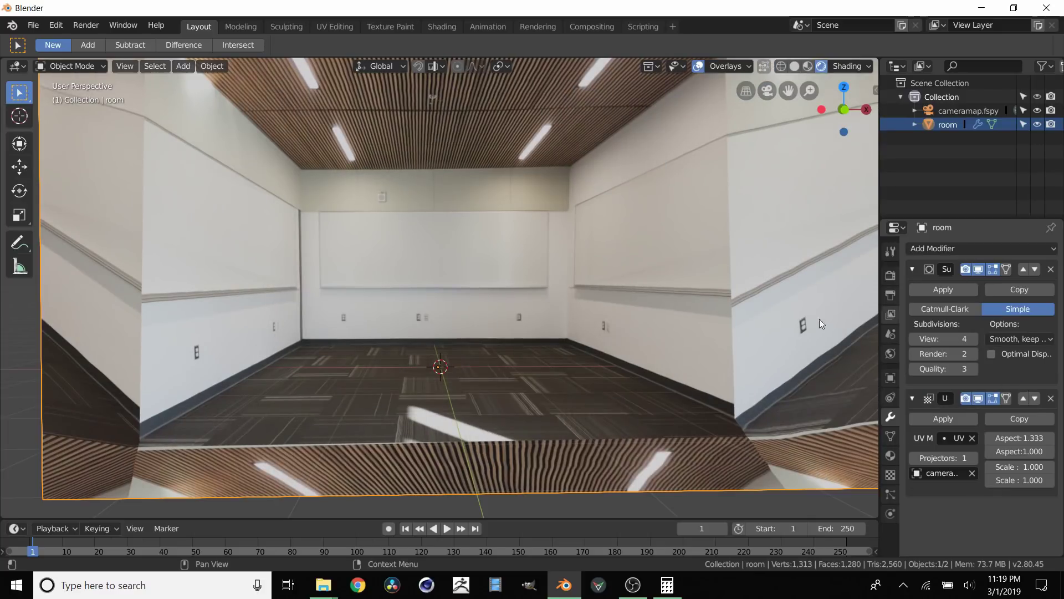
left_click(1035, 268)
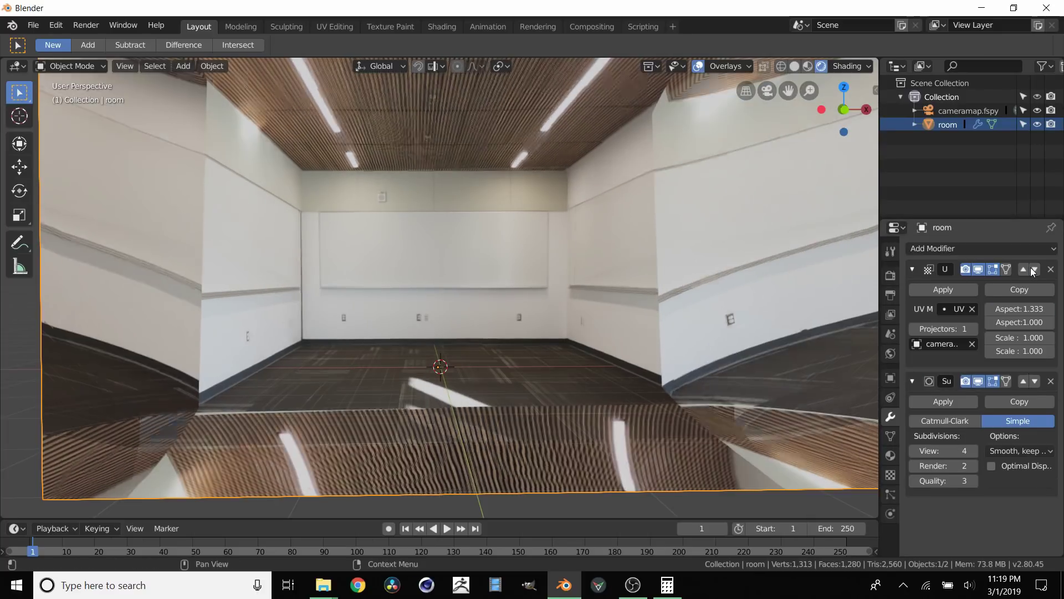
left_click(1024, 380)
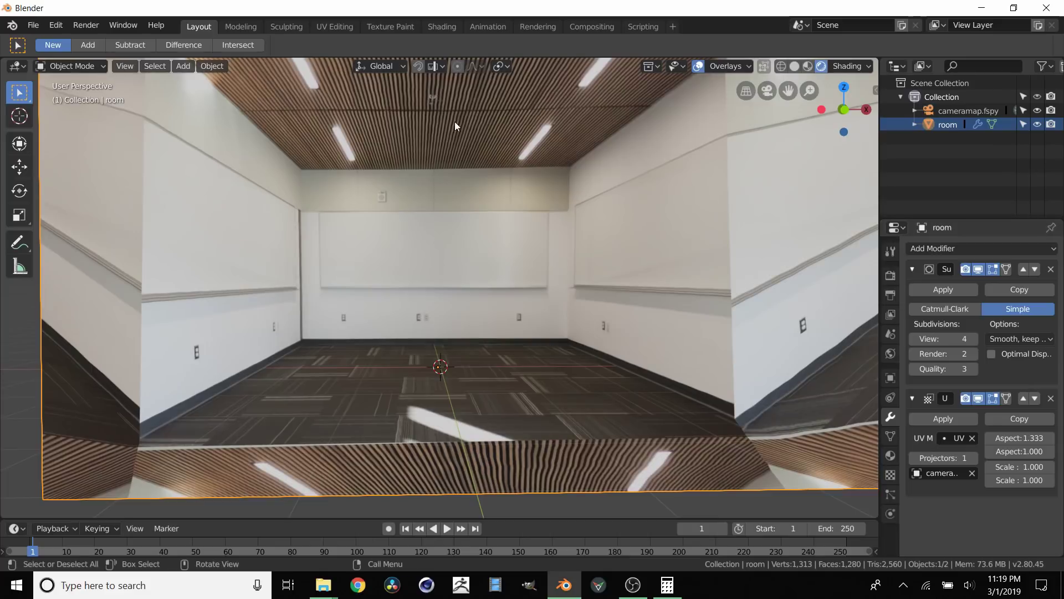
- Inspect the projected room box from outside and through the camera, then select the fSpy camera
mouse_move(455, 121)
middle_mouse_down()
mouse_move(409, 163)
mouse_move(441, 172)
middle_mouse_up()
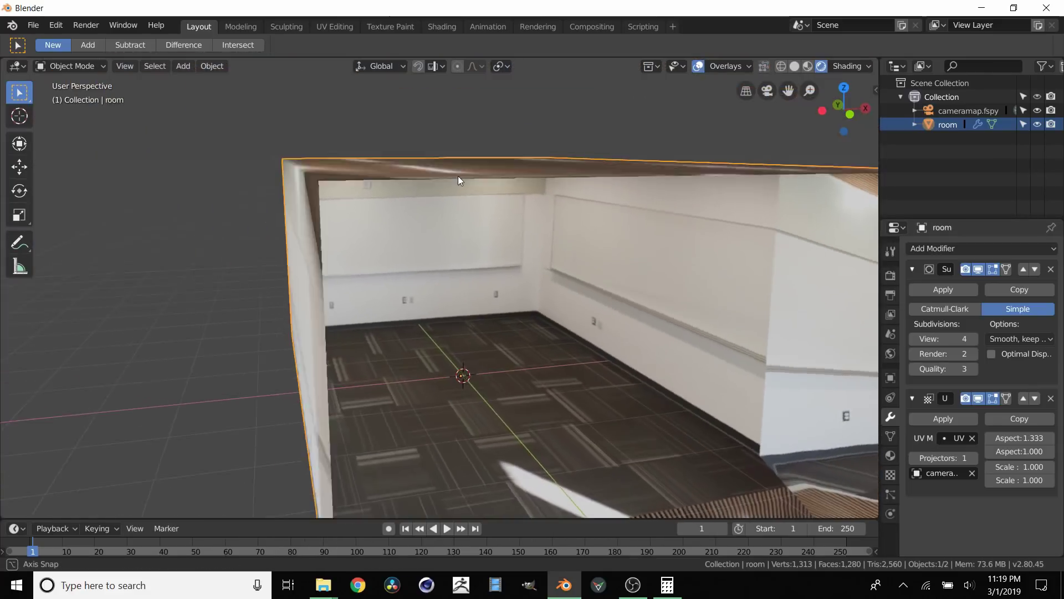
scroll(465, 234, "down", 3)
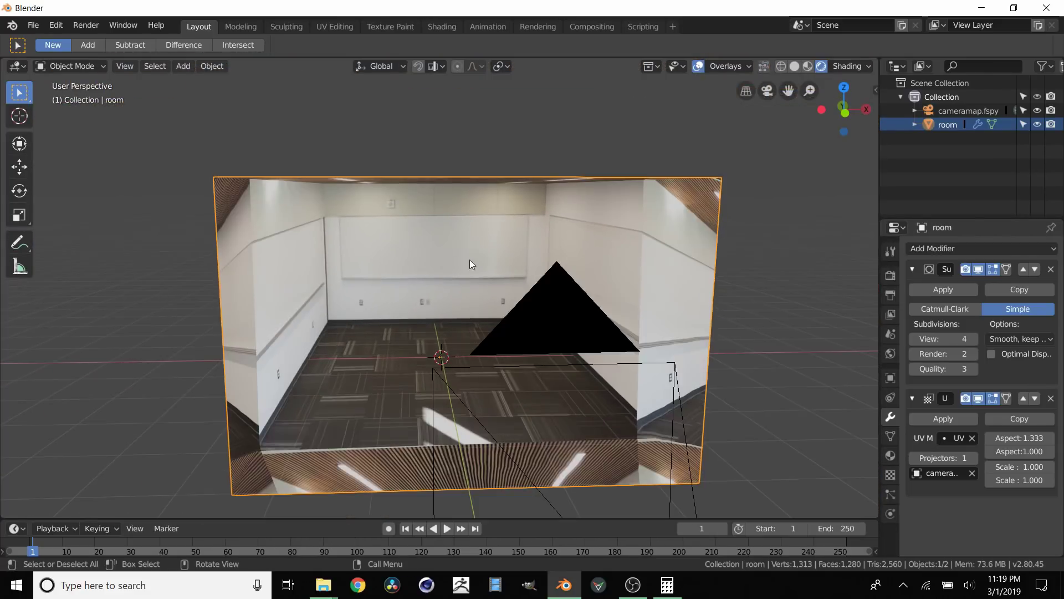
mouse_move(470, 260)
middle_mouse_down()
mouse_move(432, 278)
mouse_move(662, 143)
middle_mouse_up()
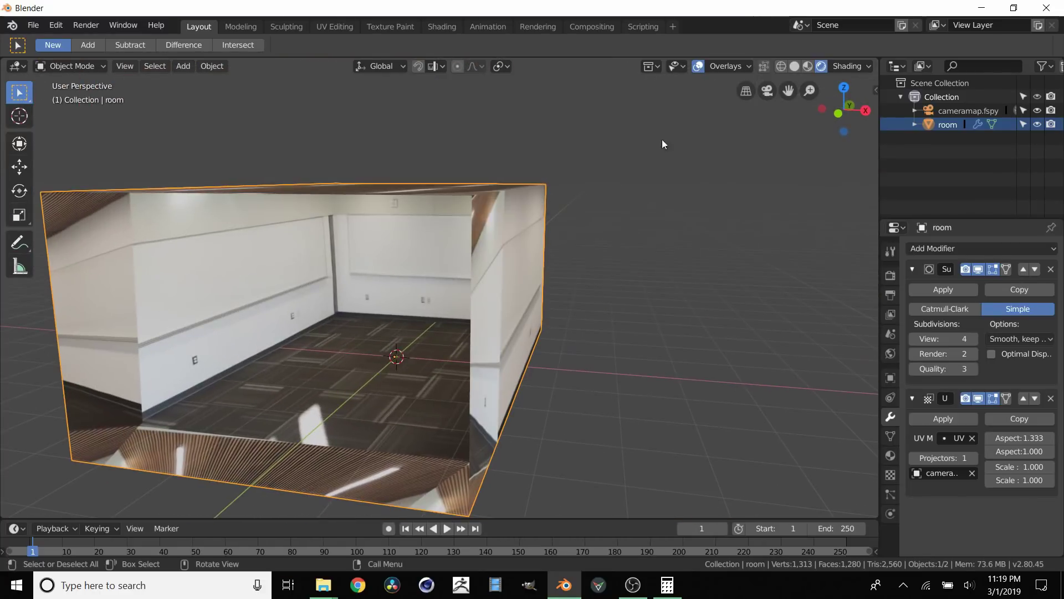
left_click(766, 93)
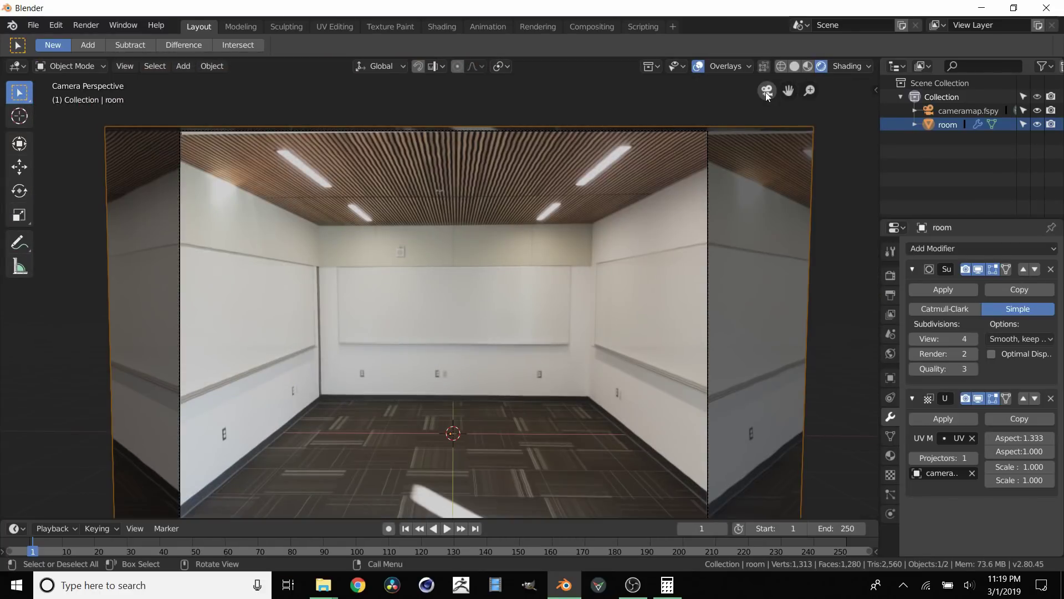
left_click(767, 93)
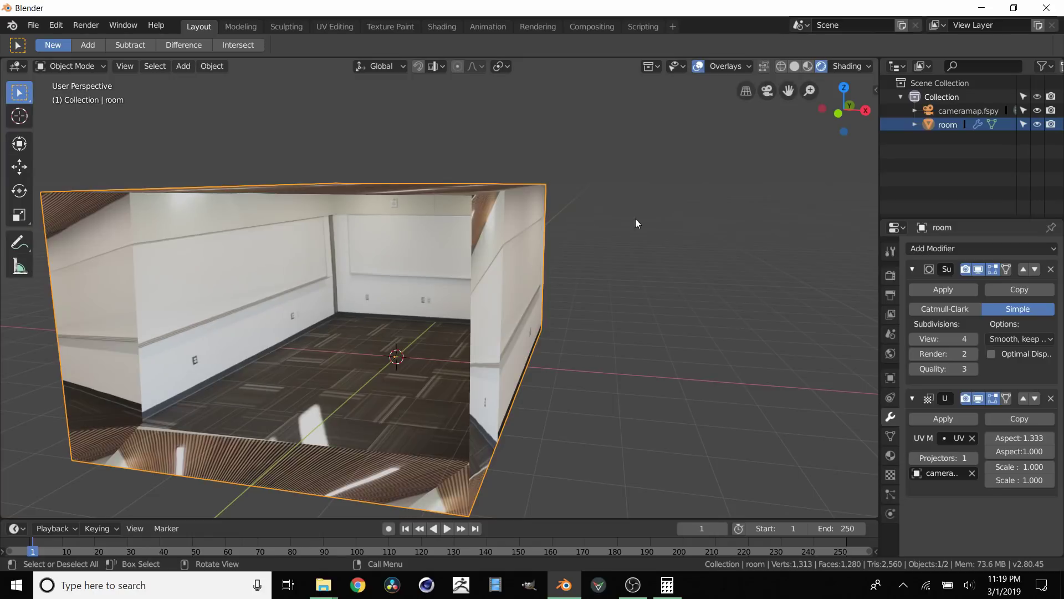
mouse_move(636, 219)
middle_mouse_down()
mouse_move(354, 257)
mouse_move(435, 246)
middle_mouse_up()
scroll(435, 246, "down", 2)
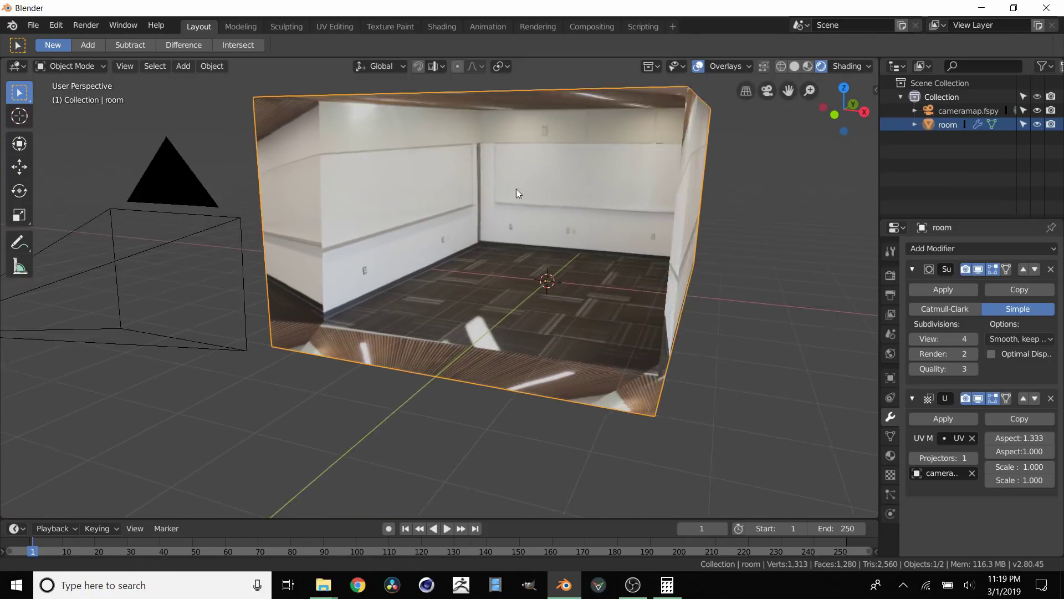
middle_click_drag(517, 189, 452, 225)
scroll(484, 207, "down", 1)
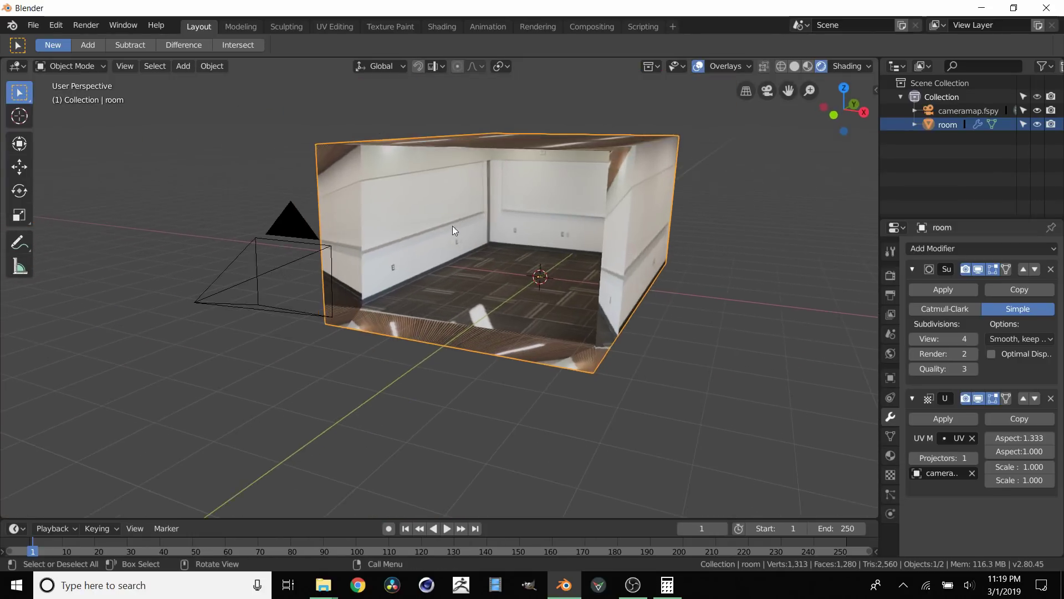
left_click(271, 264)
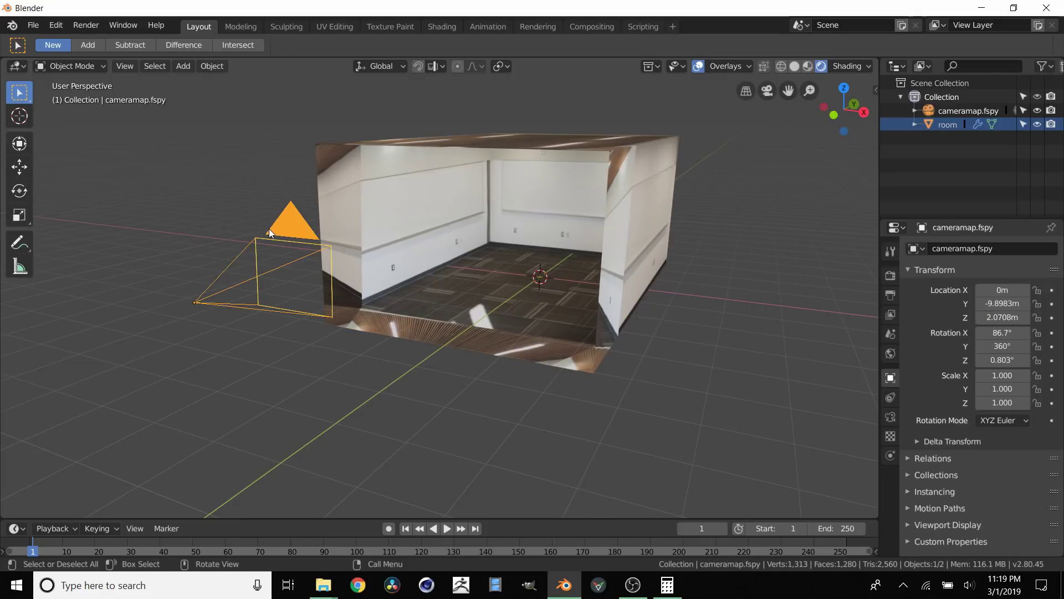
- Duplicate the fSpy camera, slide the copy along Y into the room and rename it 'viewing'
key("shift+d")
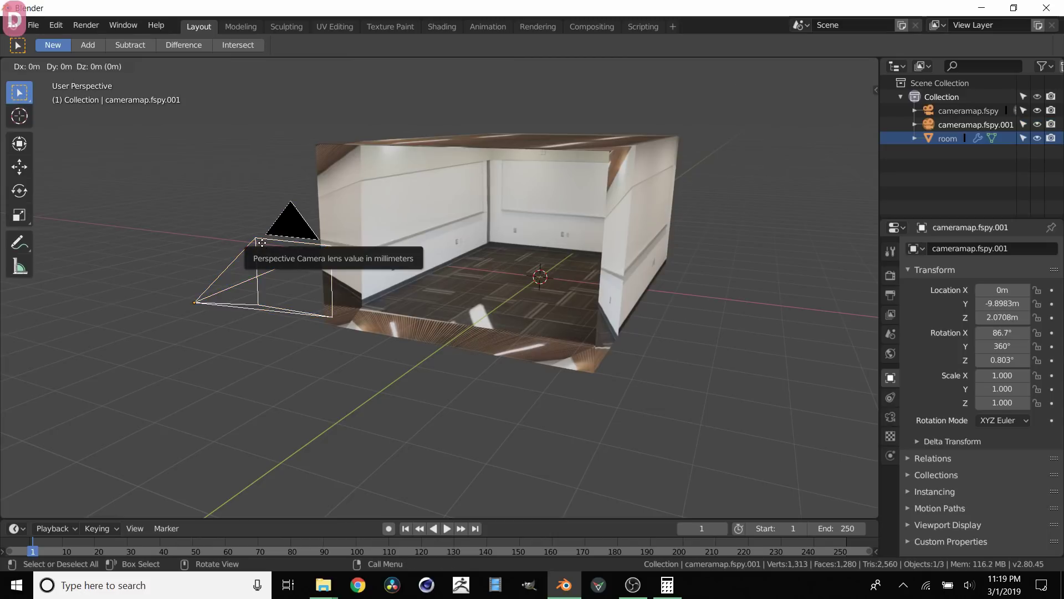
right_click(228, 282)
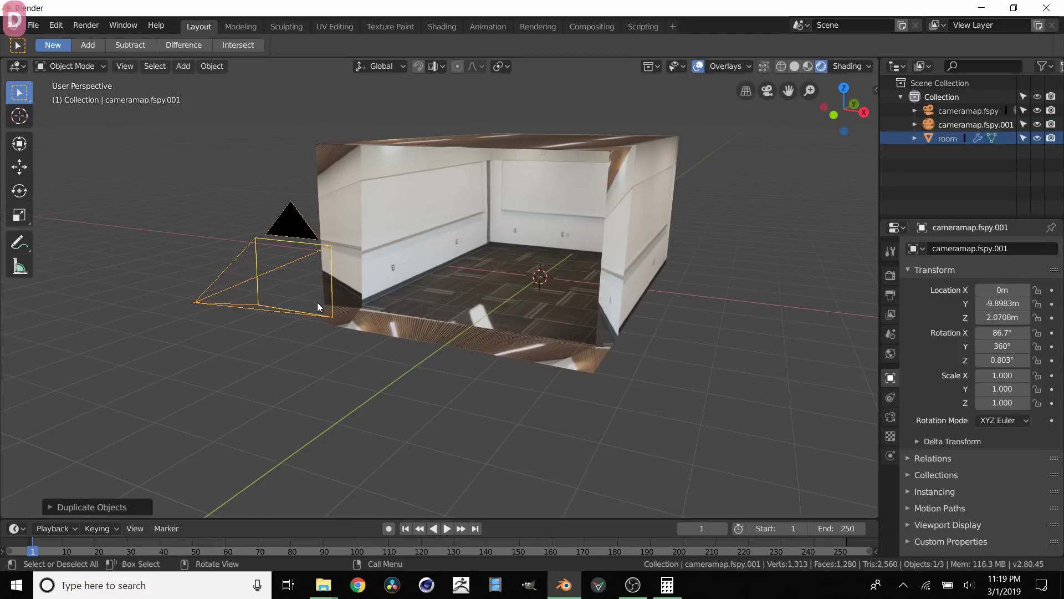
key("g")
key("y")
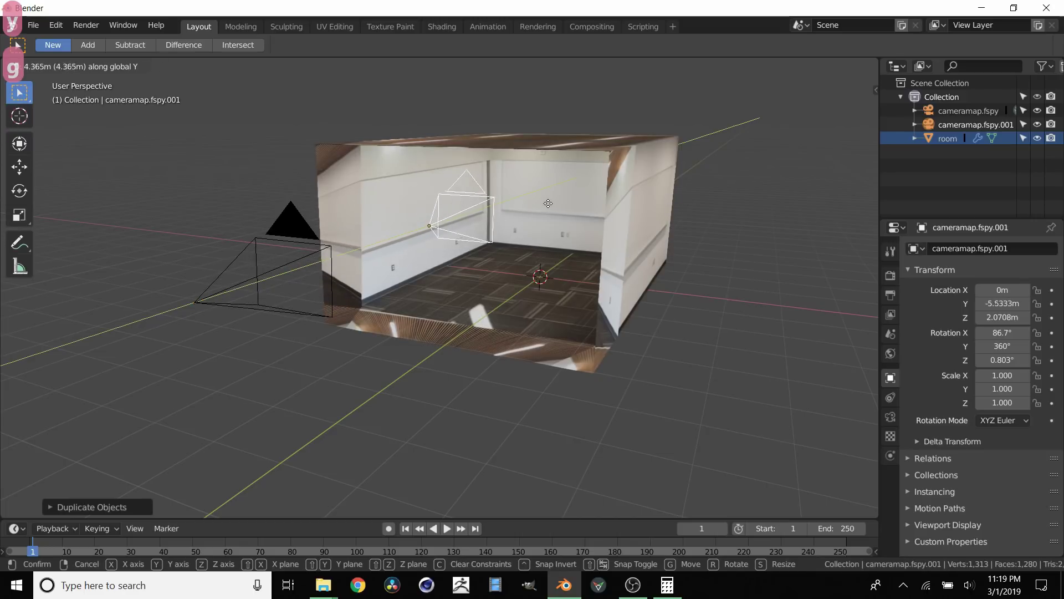
left_click(573, 191)
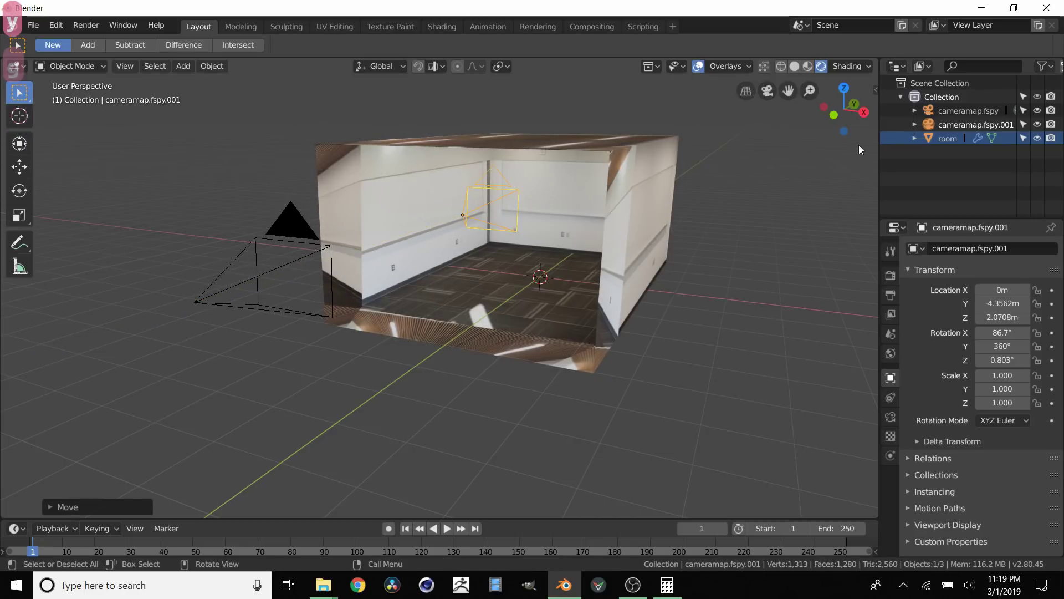
left_click(964, 126)
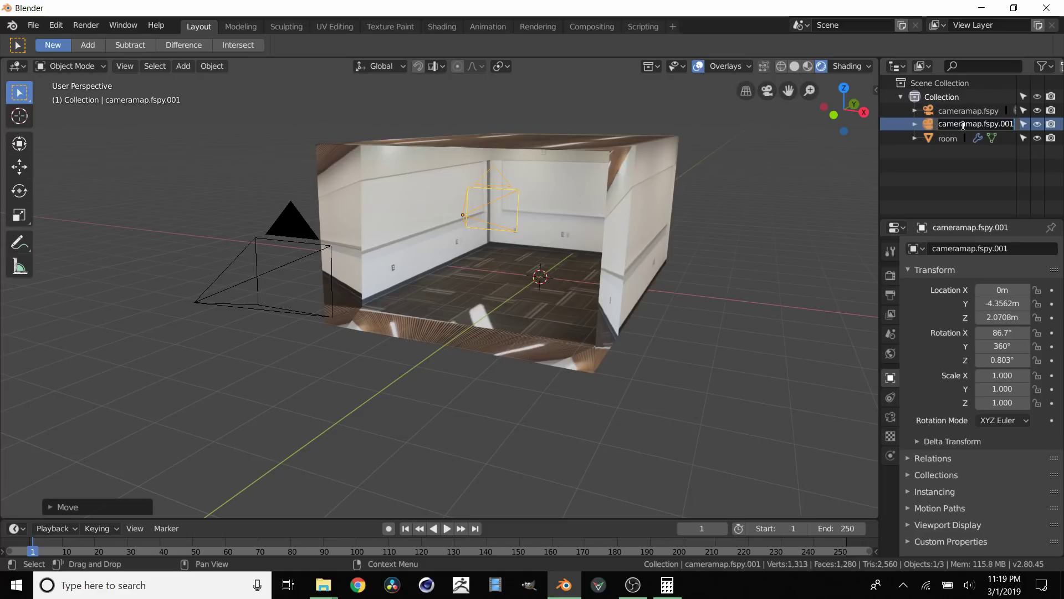
type("viewing")
key("Return")
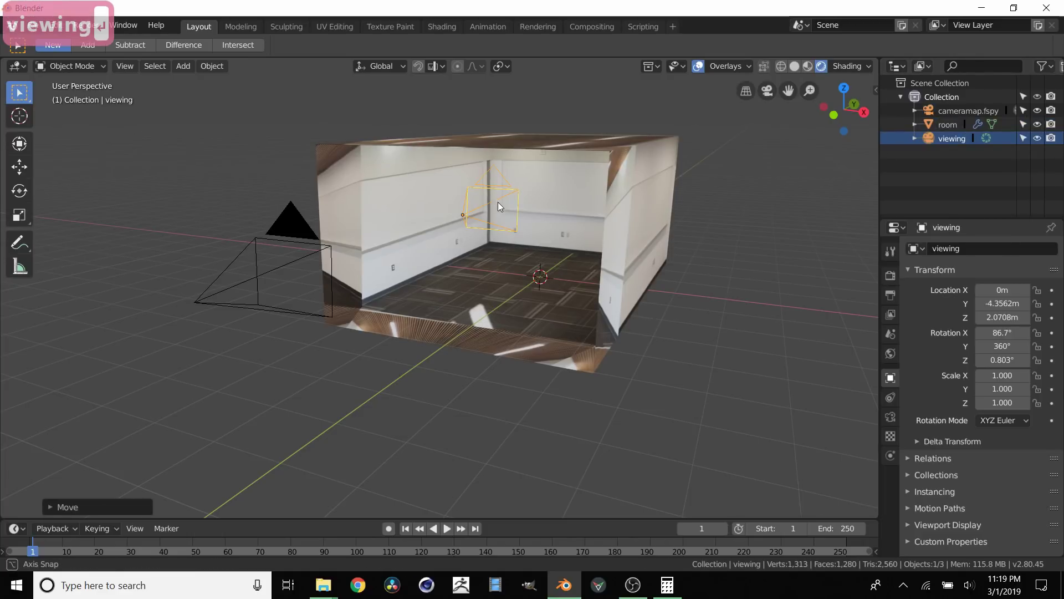
- Make 'viewing' the active scene camera via View > Cameras and look through it
middle_click_drag(498, 202, 498, 203)
left_click(767, 91)
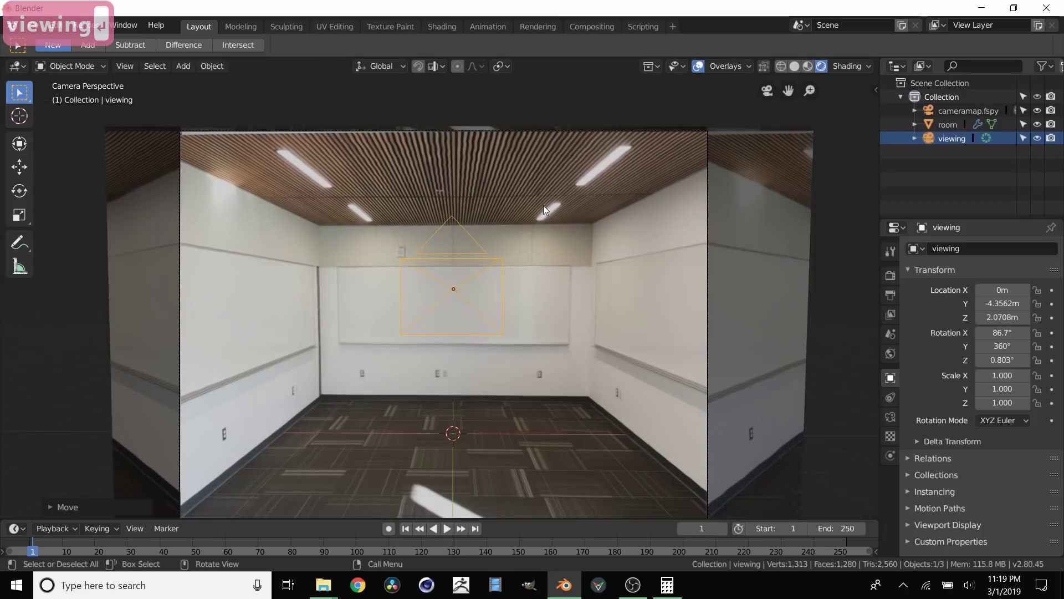
left_click(767, 91)
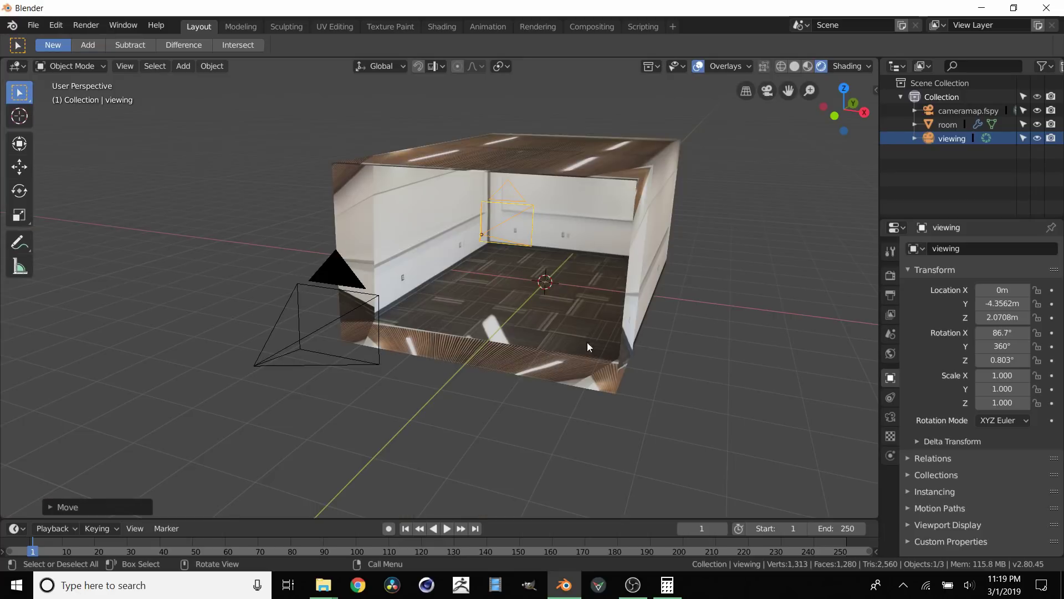
middle_click_drag(568, 323, 558, 314)
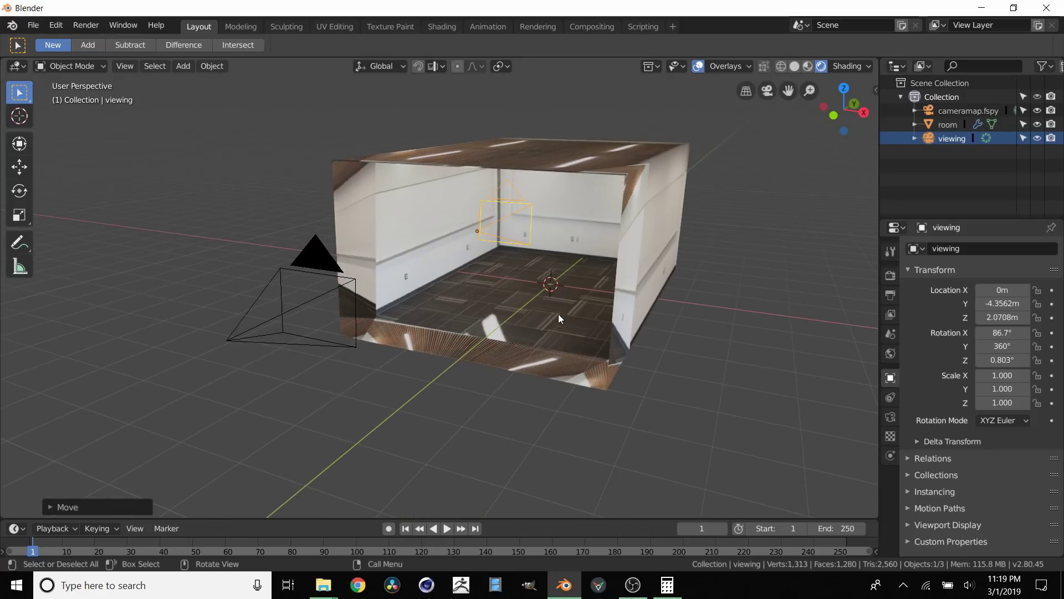
left_click(125, 65)
mouse_move(148, 178)
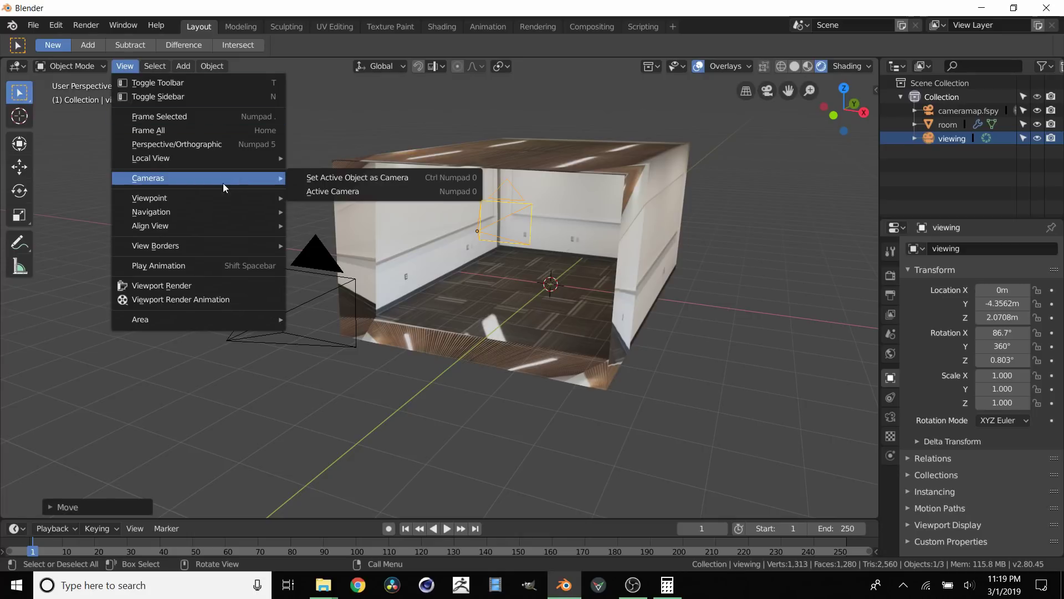
left_click(375, 178)
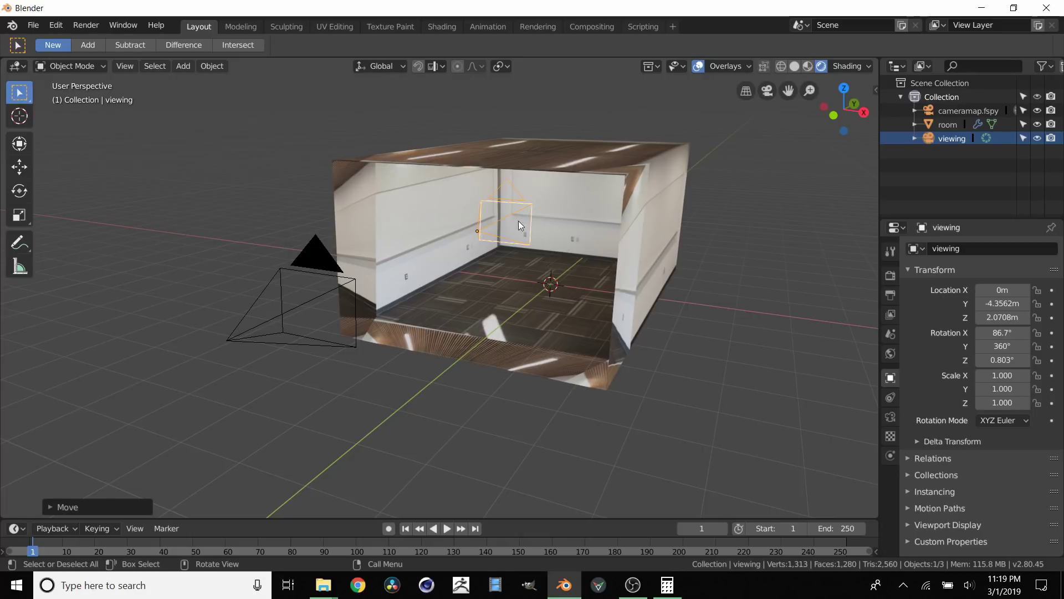
left_click(130, 67)
mouse_move(148, 178)
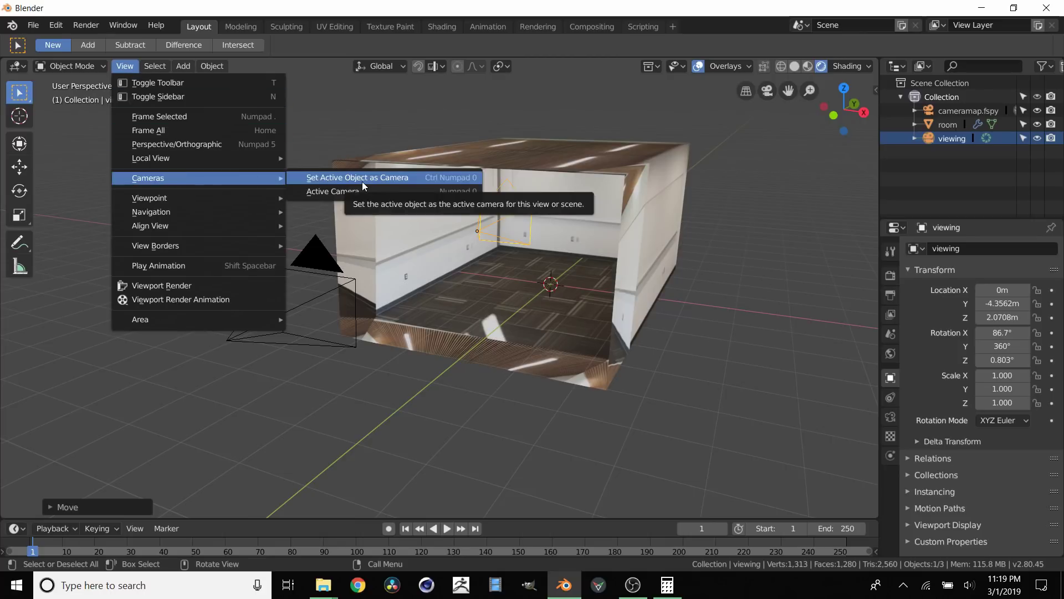
left_click(362, 182)
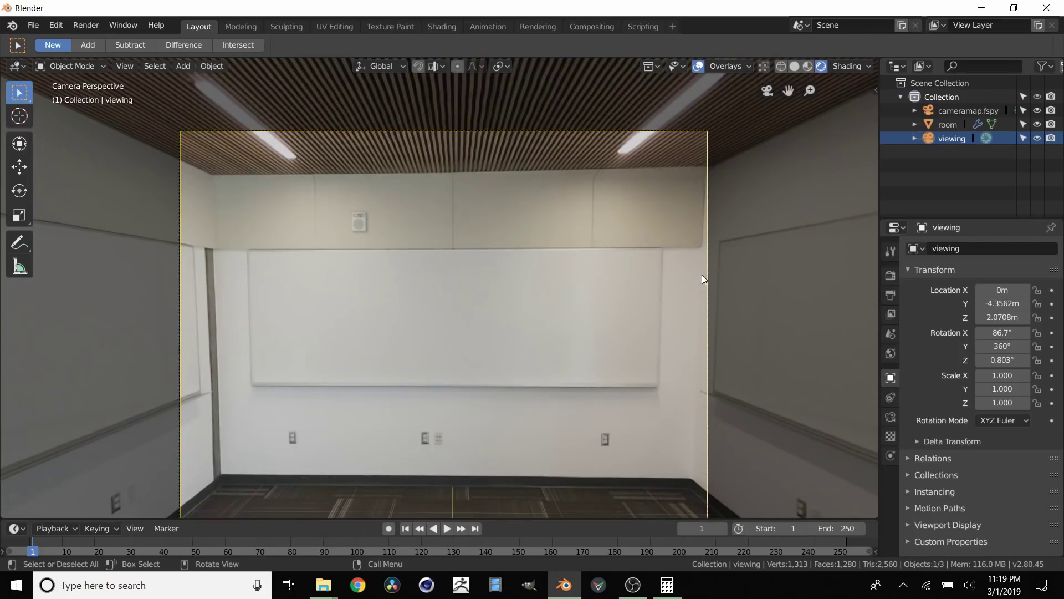
- Re-aim the viewing camera from the sidebar to about 86° X, 356° Y, 1.1° Z
middle_click_drag(511, 324, 504, 313)
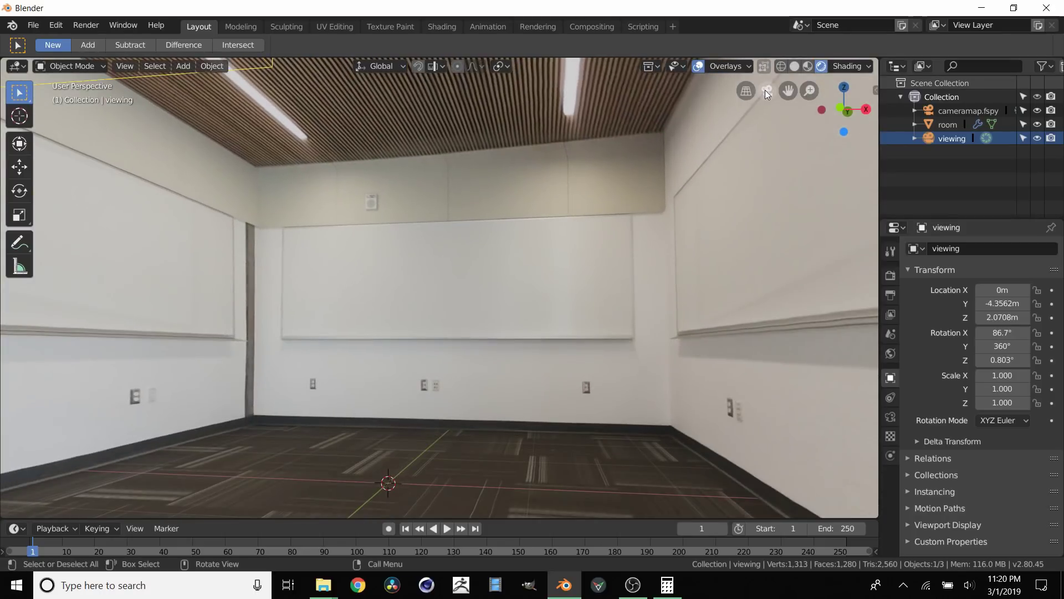
key("KP_0")
scroll(528, 252, "down", 1)
scroll(506, 305, "down", 1)
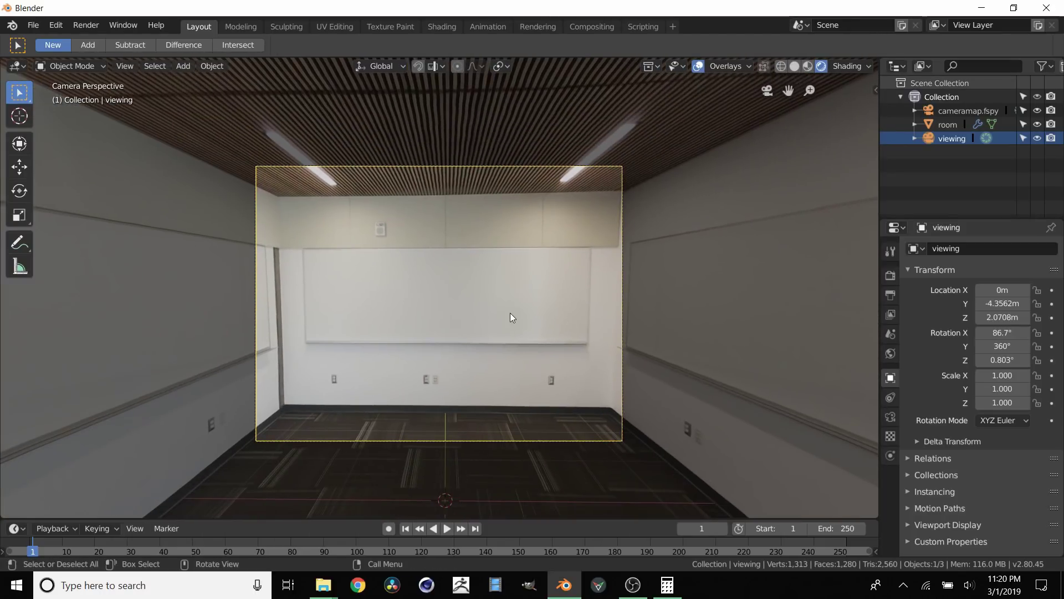
key("n")
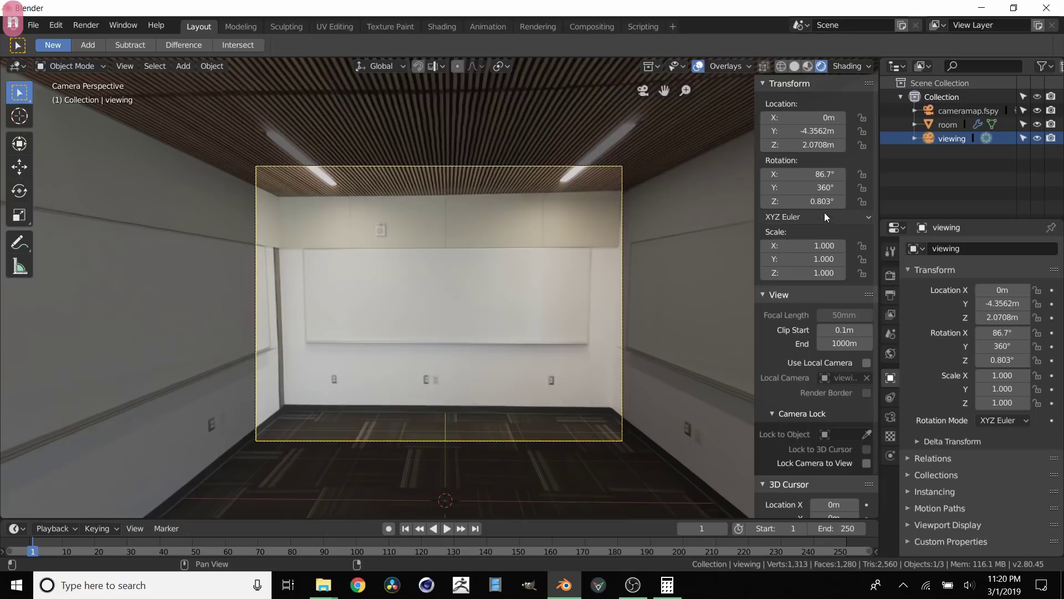
mouse_move(798, 174)
left_mouse_down()
mouse_move(824, 186)
mouse_move(795, 201)
mouse_move(823, 201)
left_mouse_up()
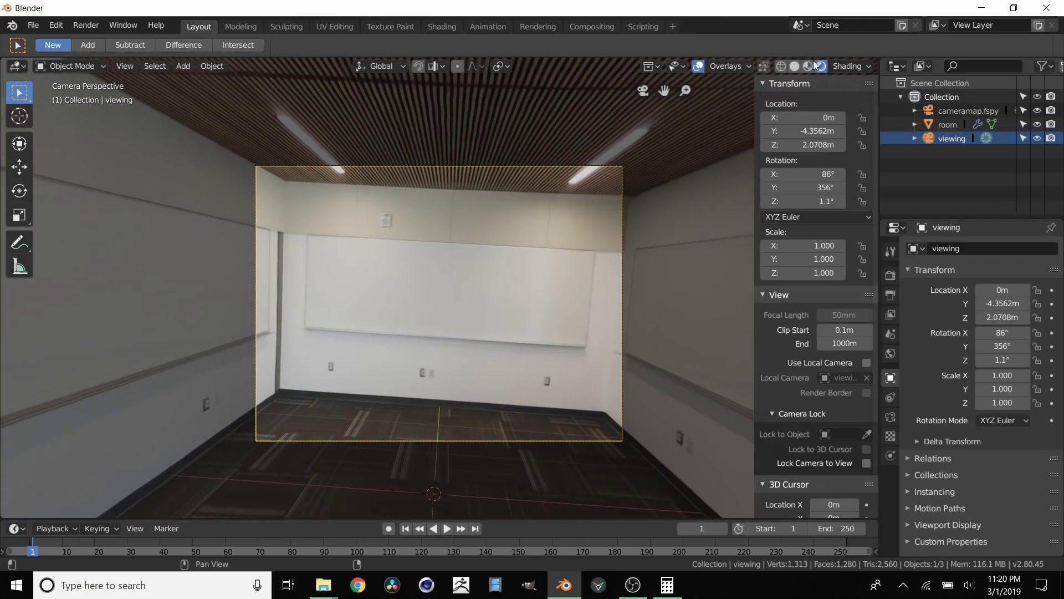
- Switch the render engine to Cycles on GPU Compute, then view the room box from outside
left_click(891, 273)
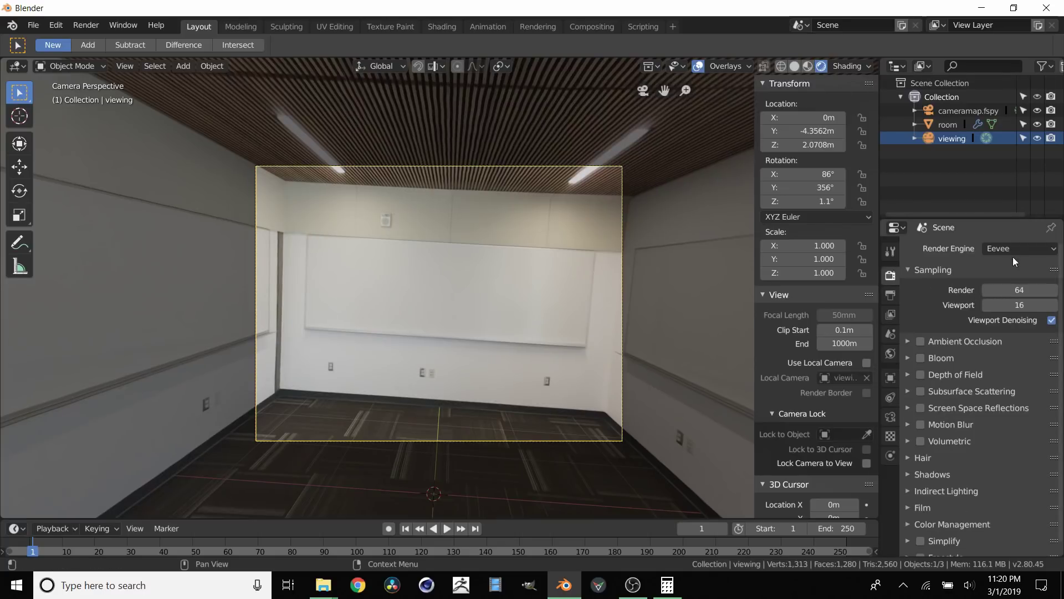
left_click(1008, 248)
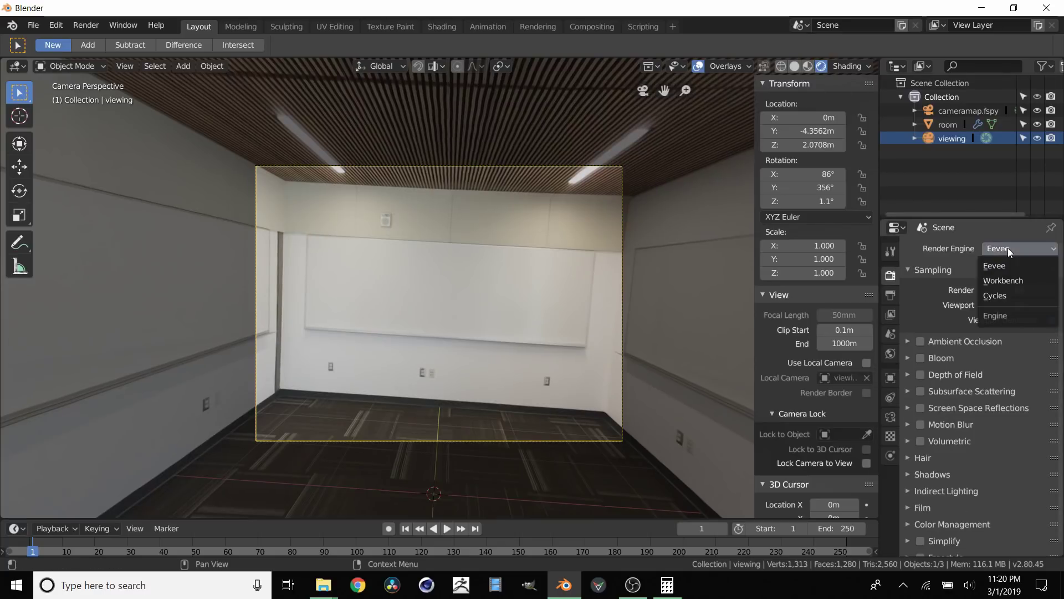
left_click(1003, 296)
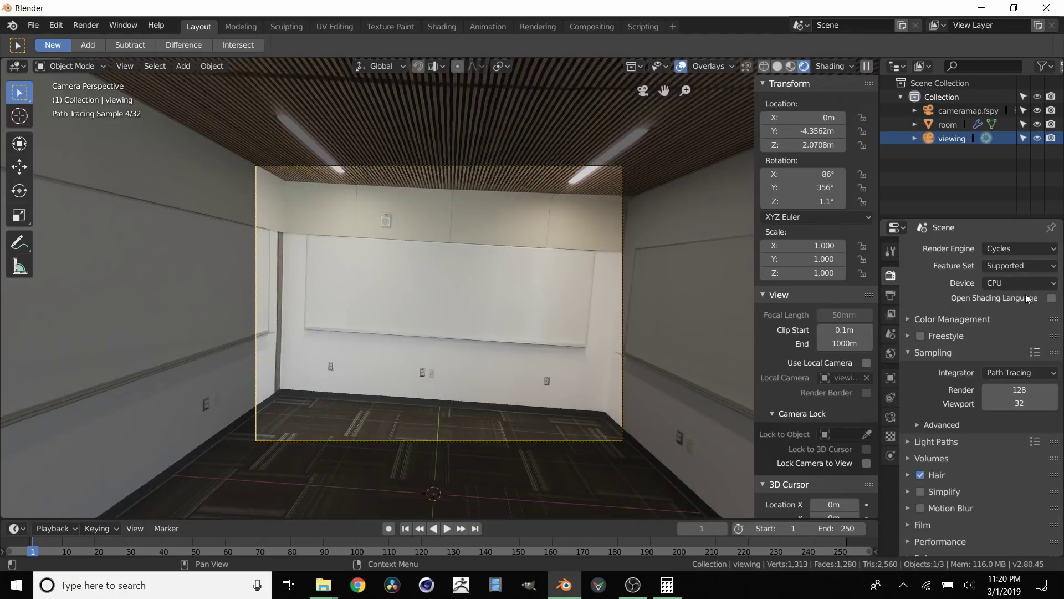
left_click(1012, 282)
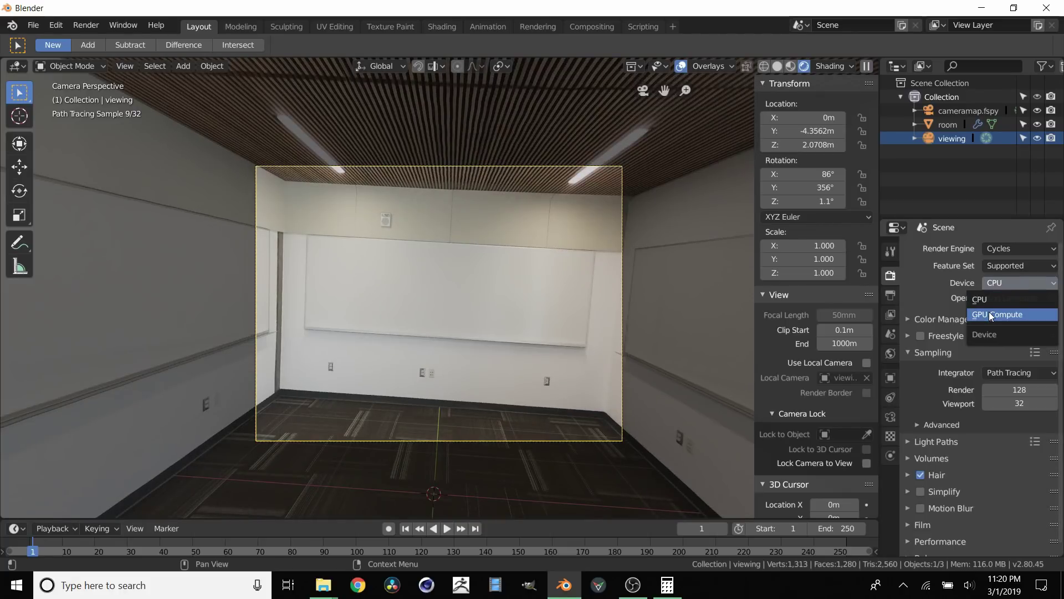
left_click(986, 314)
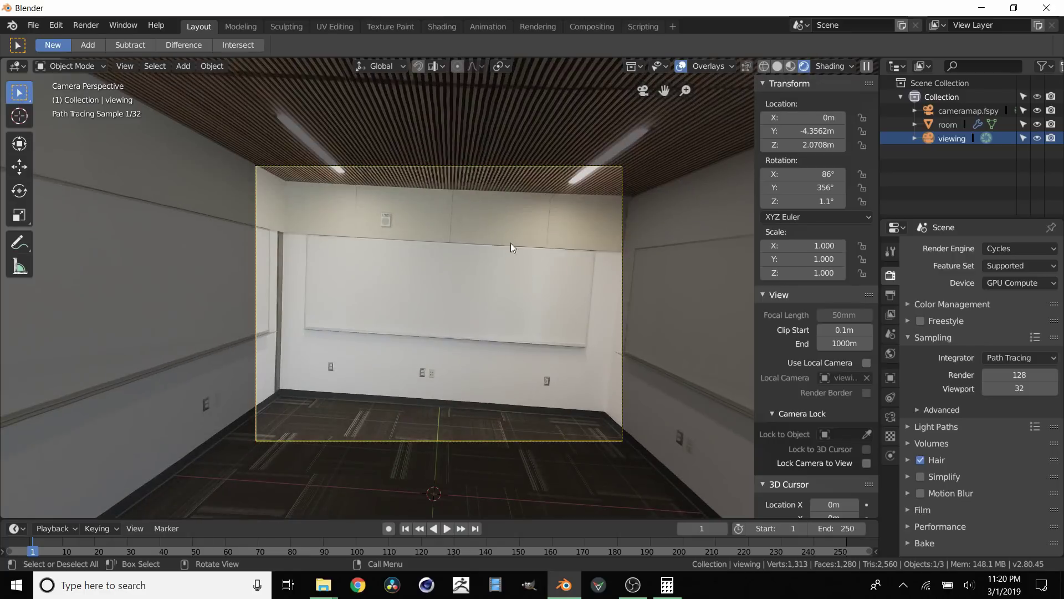
left_click(643, 92)
mouse_move(490, 285)
middle_mouse_down()
mouse_move(430, 285)
mouse_move(512, 295)
middle_mouse_up()
scroll(460, 312, "down", 4)
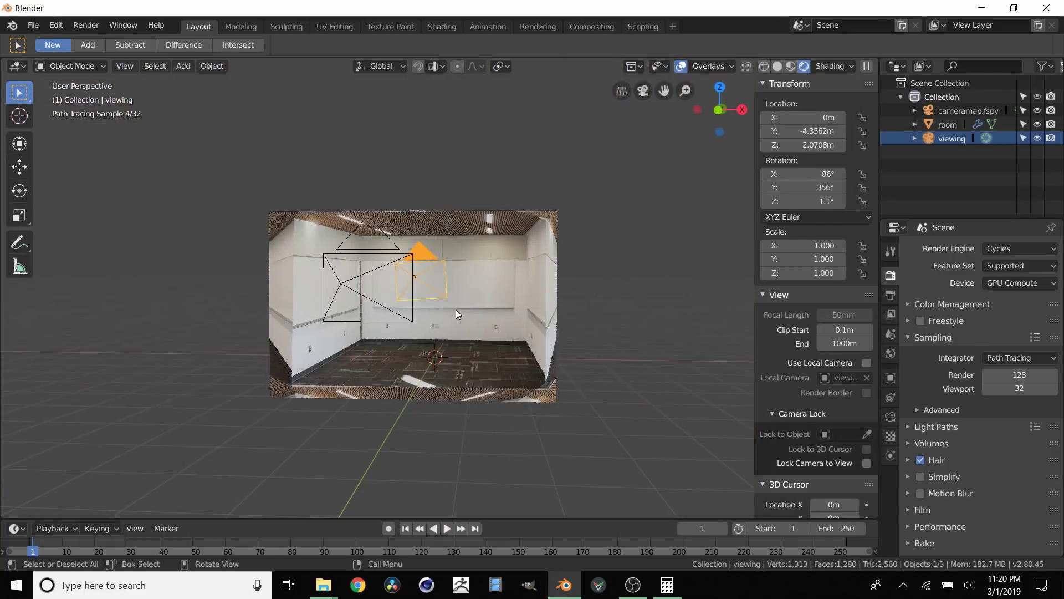
- Add a plane scaled to 3.69, tilted about 45° and raised about 1.27 m through the room box
key("shift+a")
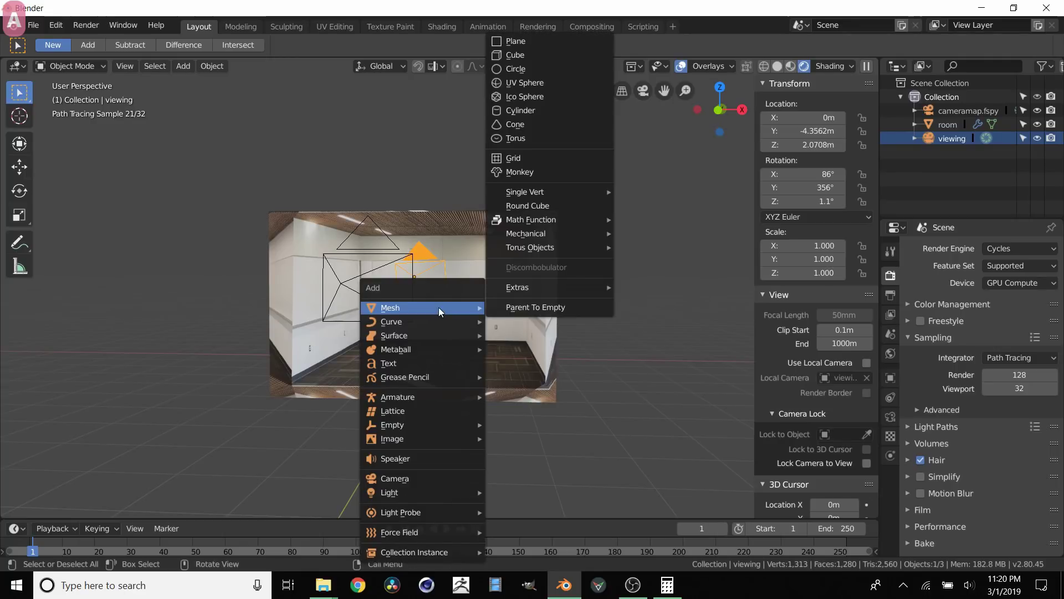
left_click(516, 41)
key("s")
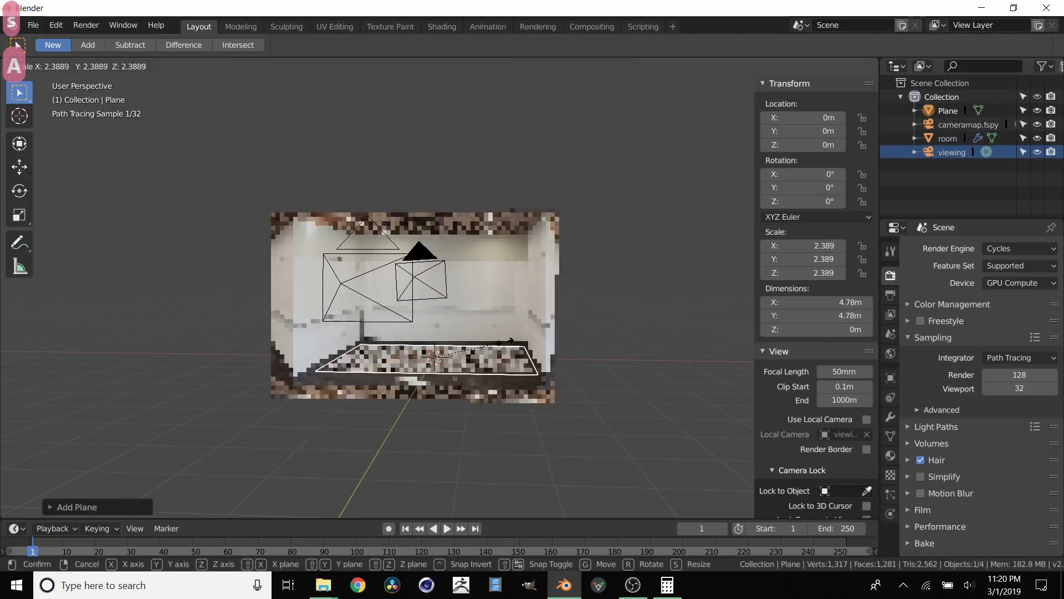
left_click(582, 373)
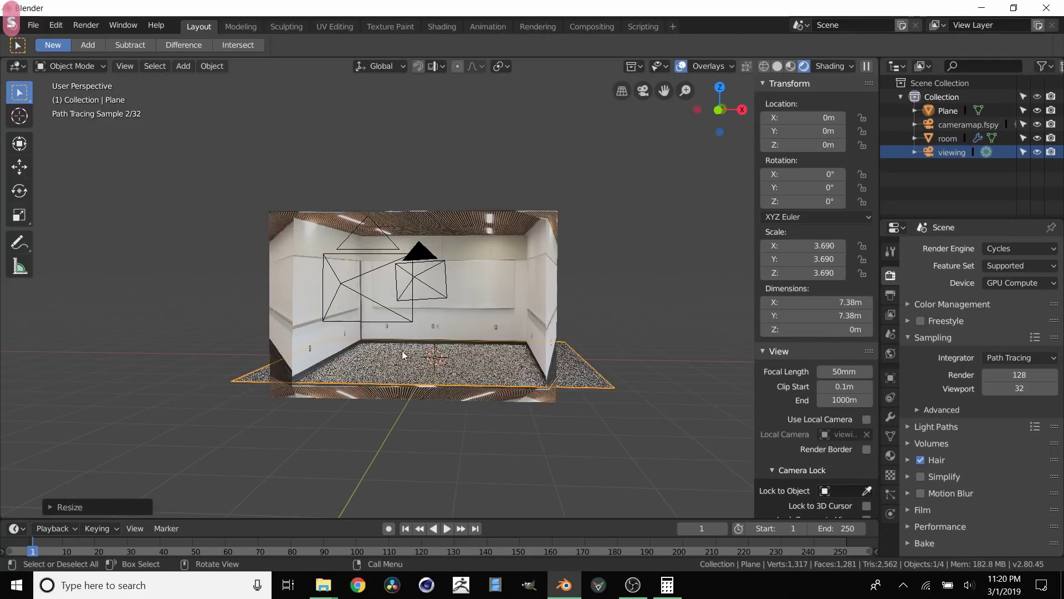
key("r")
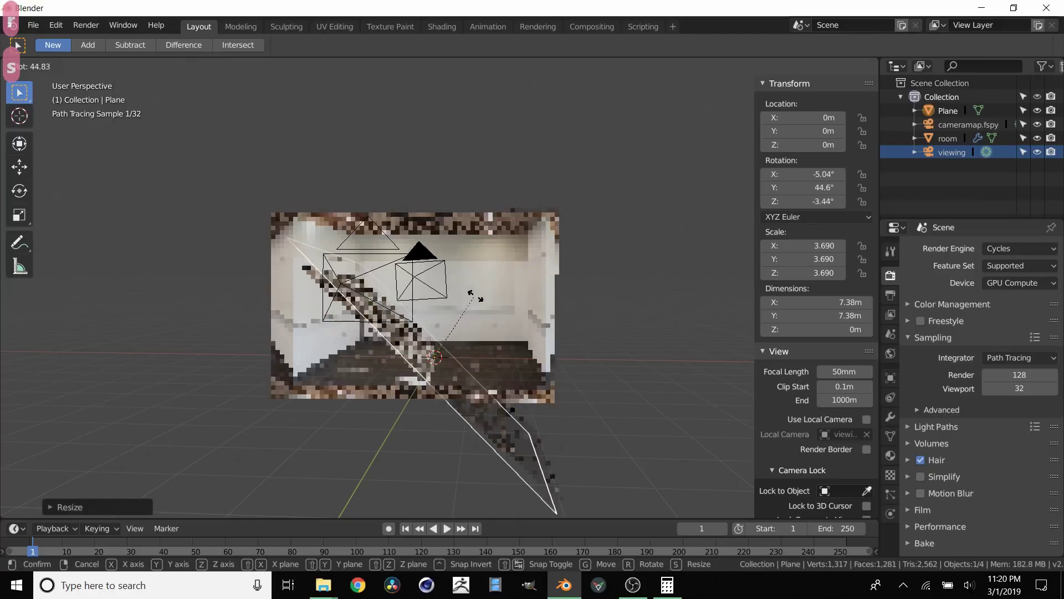
key("g")
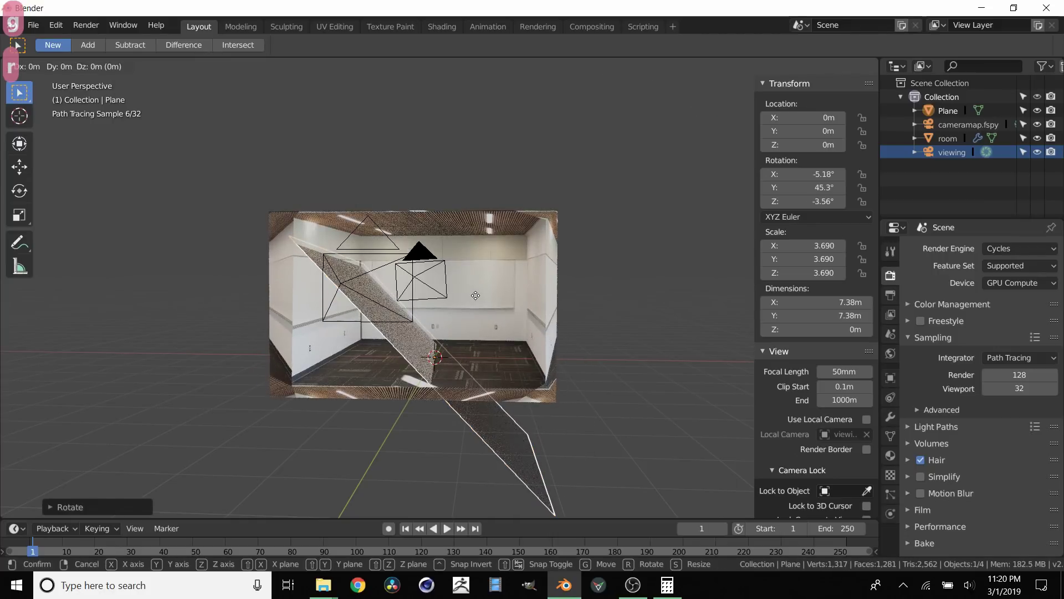
key("z")
left_click(416, 324)
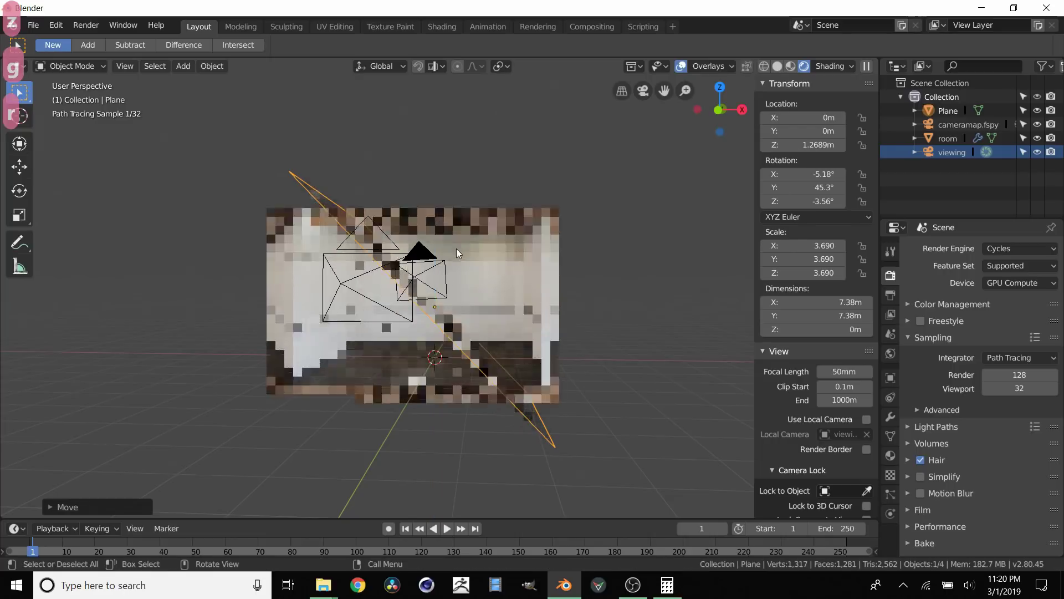
- Check the plane slicing the room and select the room box
middle_click_drag(416, 323, 484, 285)
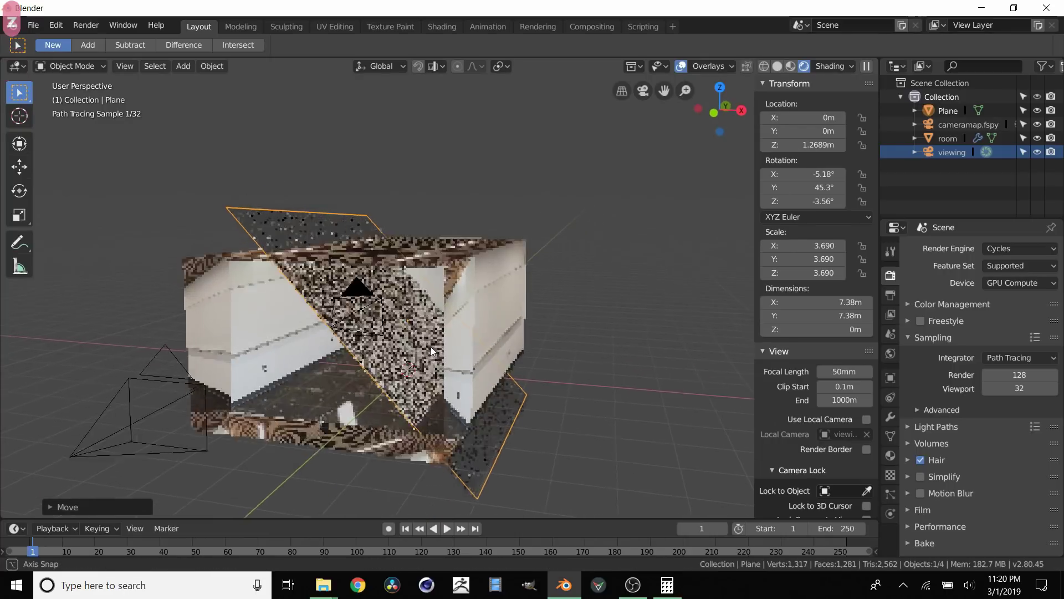
left_click(409, 352)
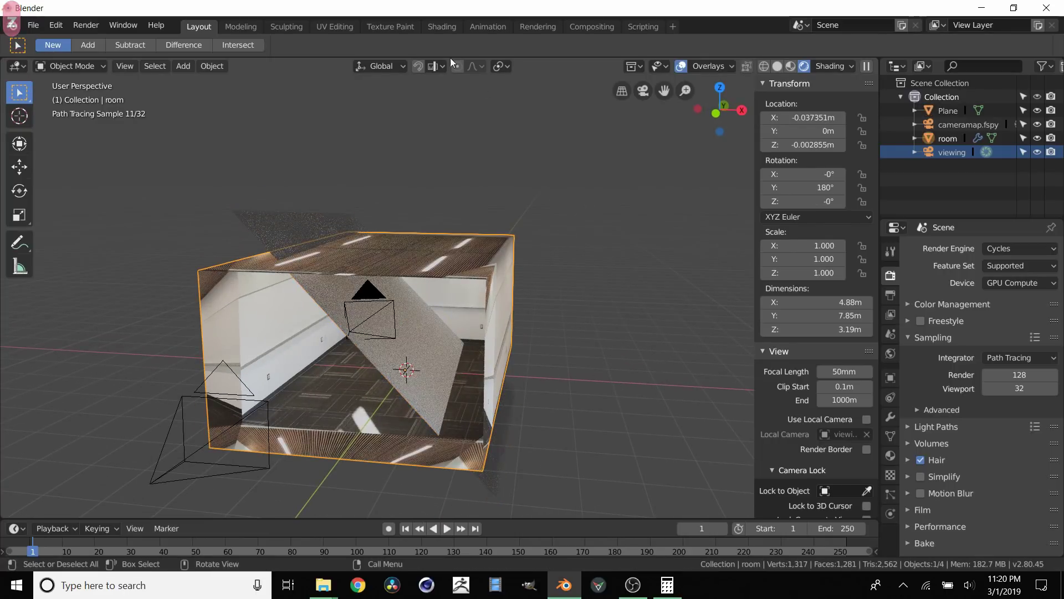
- Give the plane a new material with Metallic 1 and Roughness 0 in the Shading workspace
left_click(441, 26)
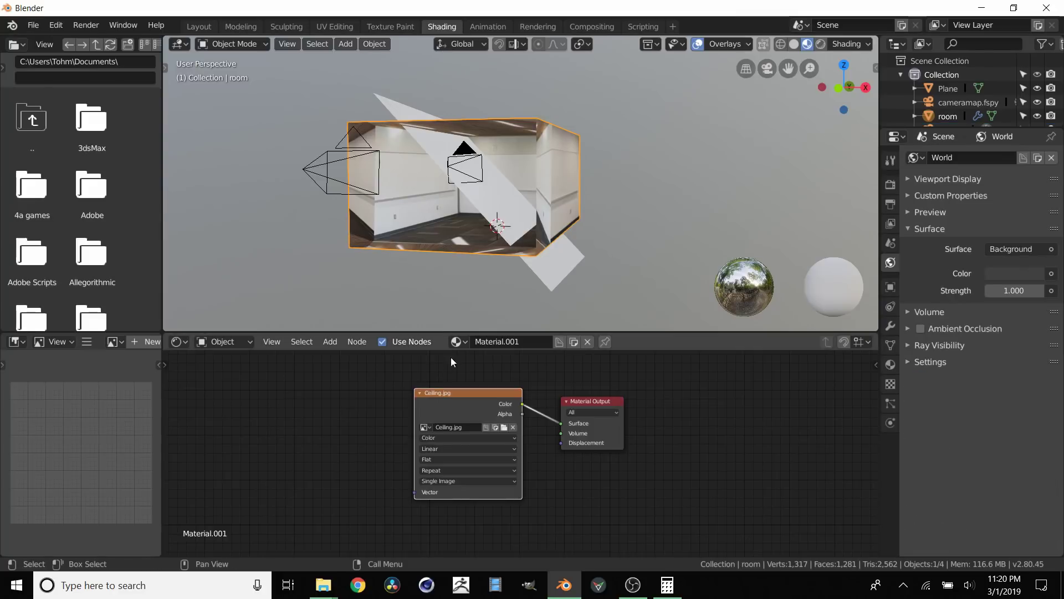
left_click(479, 191)
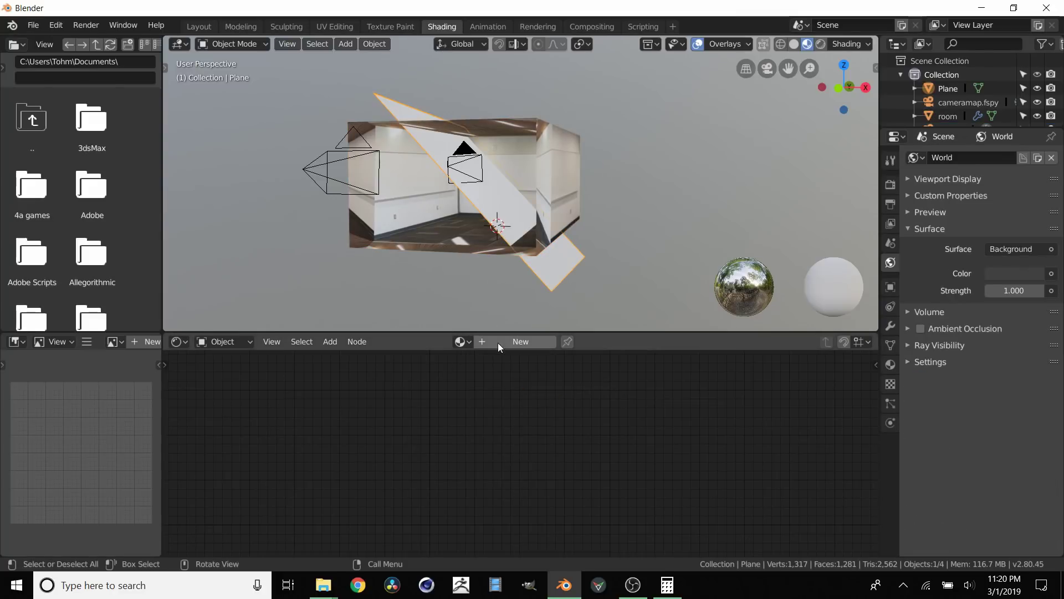
middle_click_drag(464, 463, 465, 415)
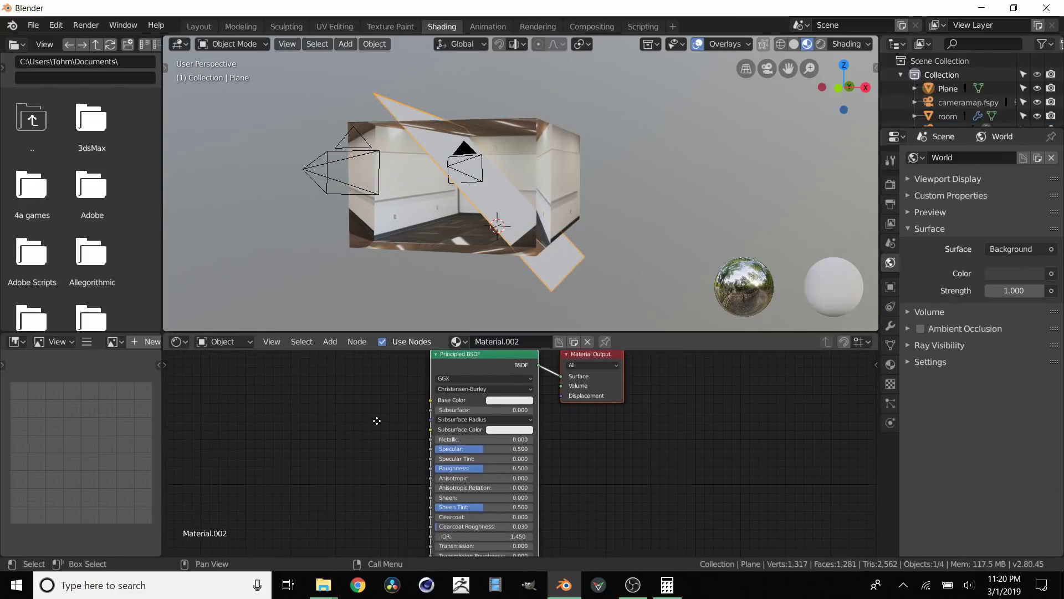
left_click_drag(465, 435, 537, 435)
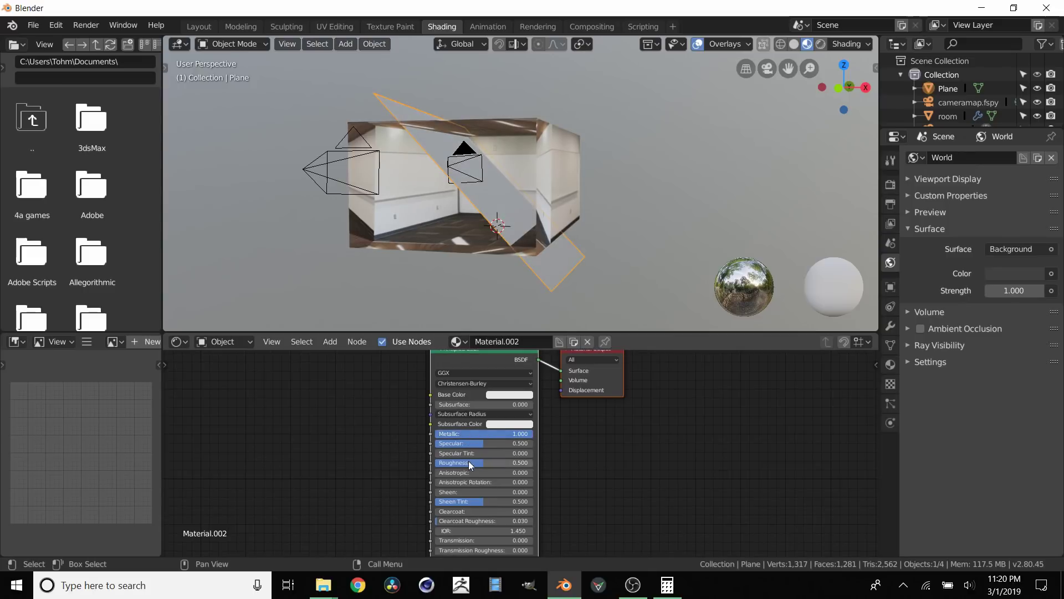
left_click_drag(470, 463, 416, 463)
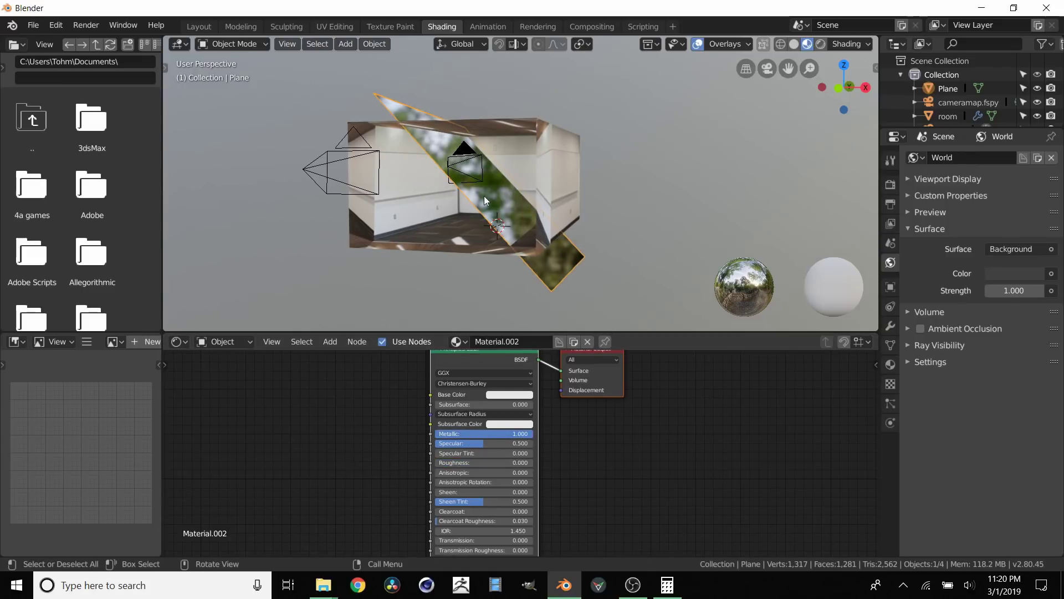
- Preview the mirror plane in Rendered shading through the viewing camera
left_click(766, 69)
left_click(890, 187)
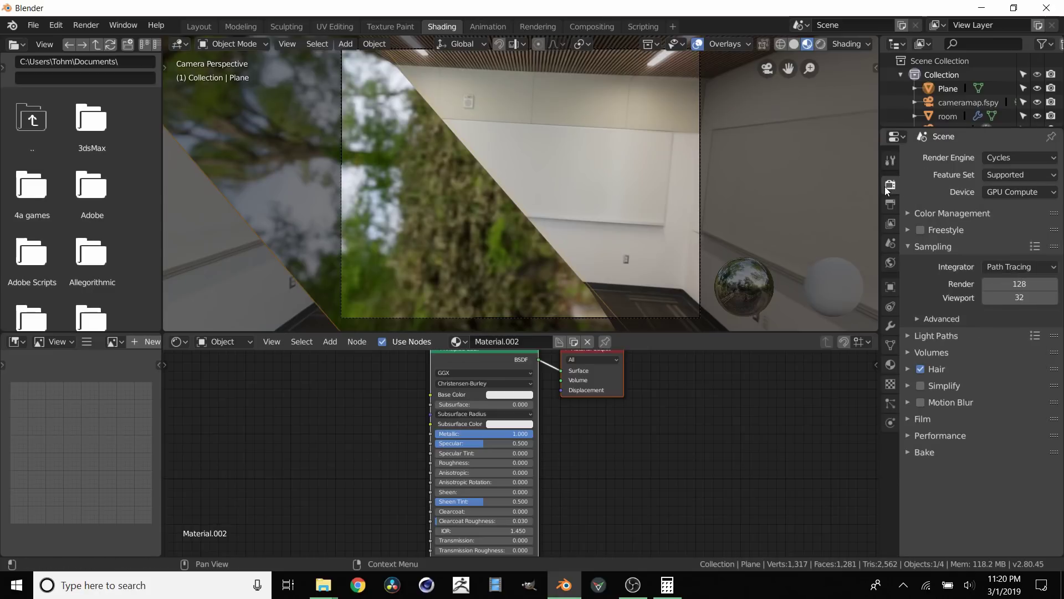
left_click(823, 44)
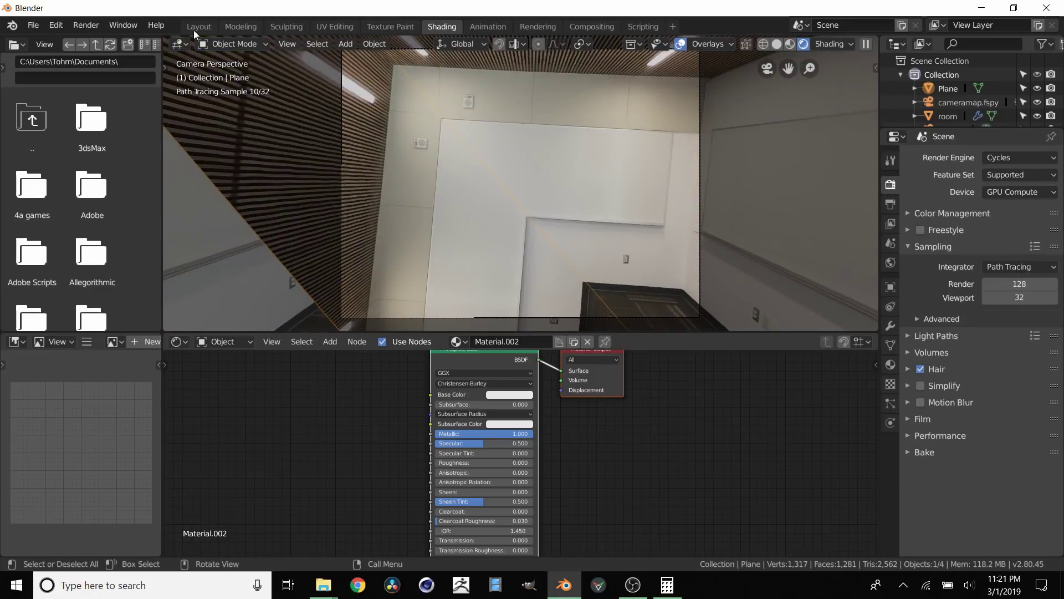
- Back in Layout through the viewing camera, rotate the room box by mistake and undo it
left_click(198, 26)
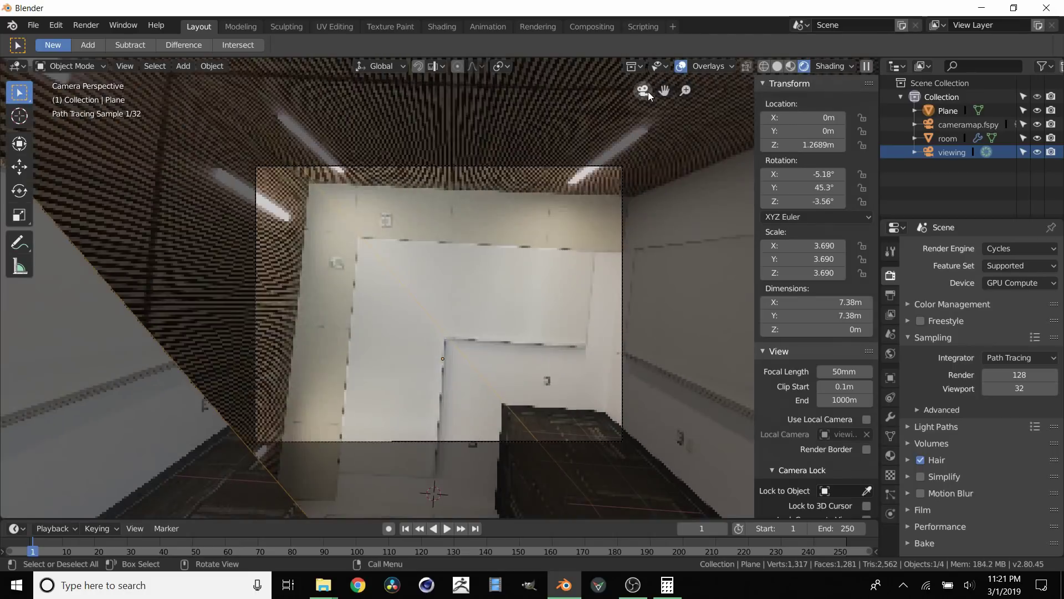
left_click(646, 91)
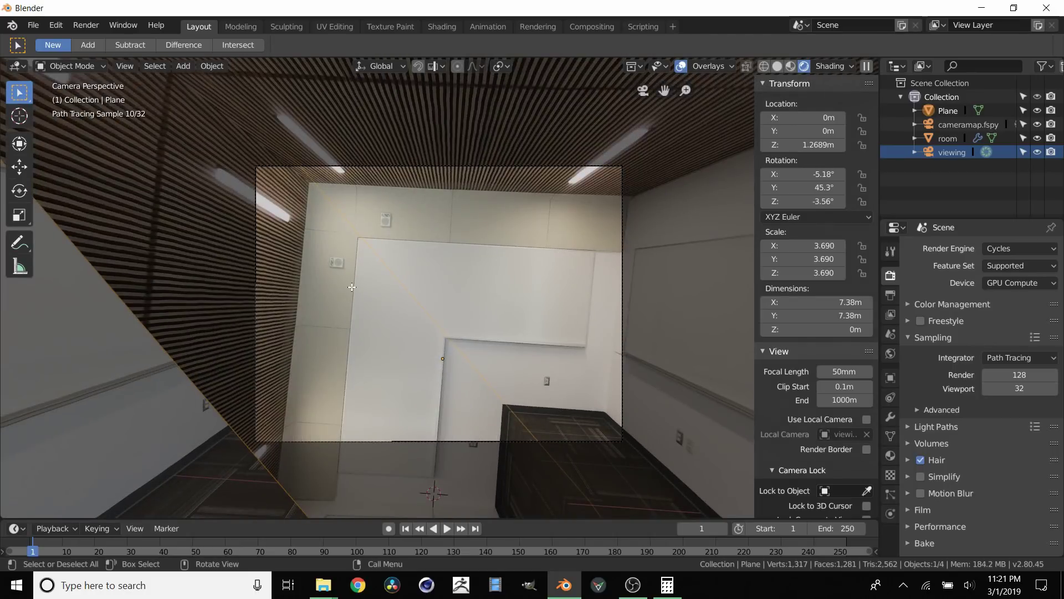
left_click(342, 308)
key("r")
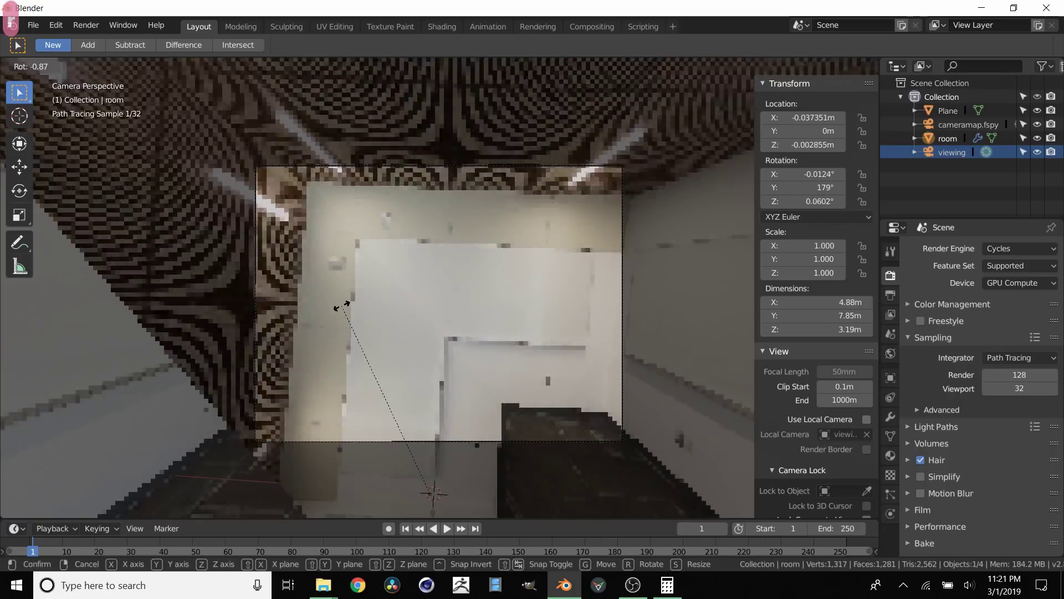
left_click(309, 381)
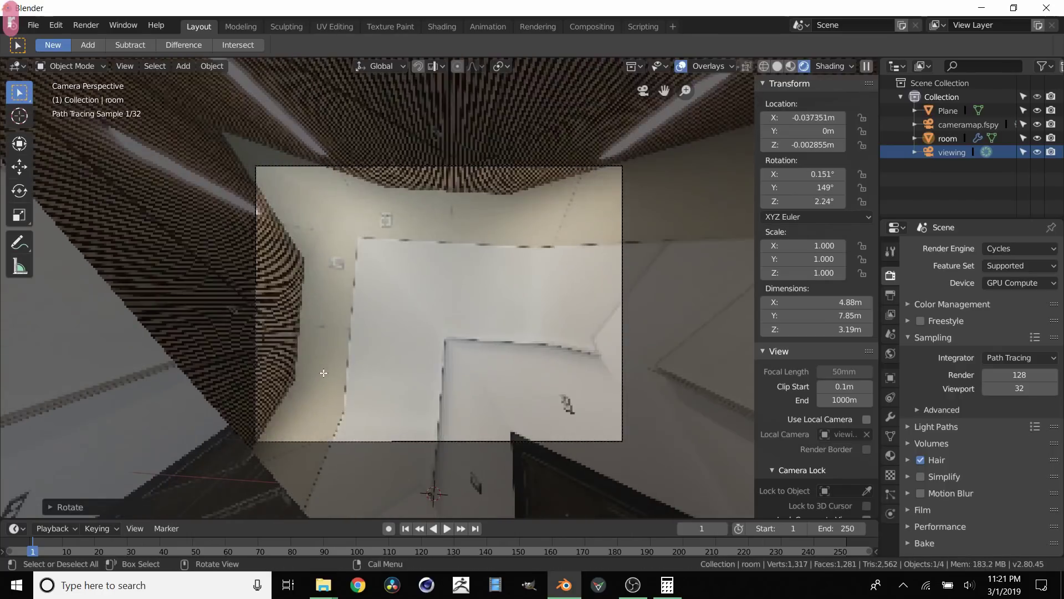
key("ctrl+z")
key("ctrl+z")
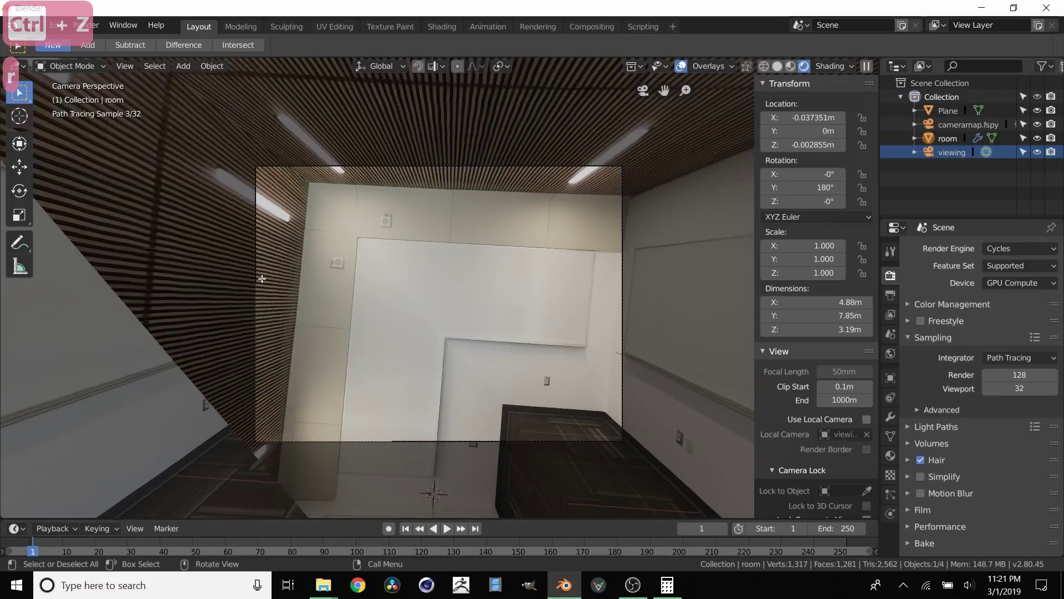
- Try the mirror plane at a couple of steeper tilts, then leave the camera view before deleting it
key("r")
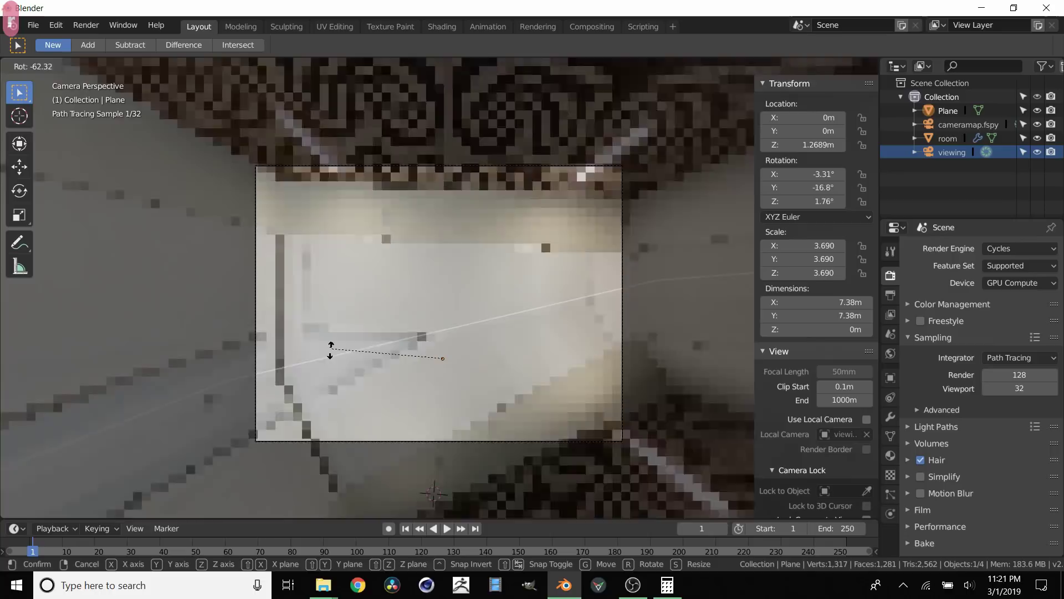
left_click(510, 332)
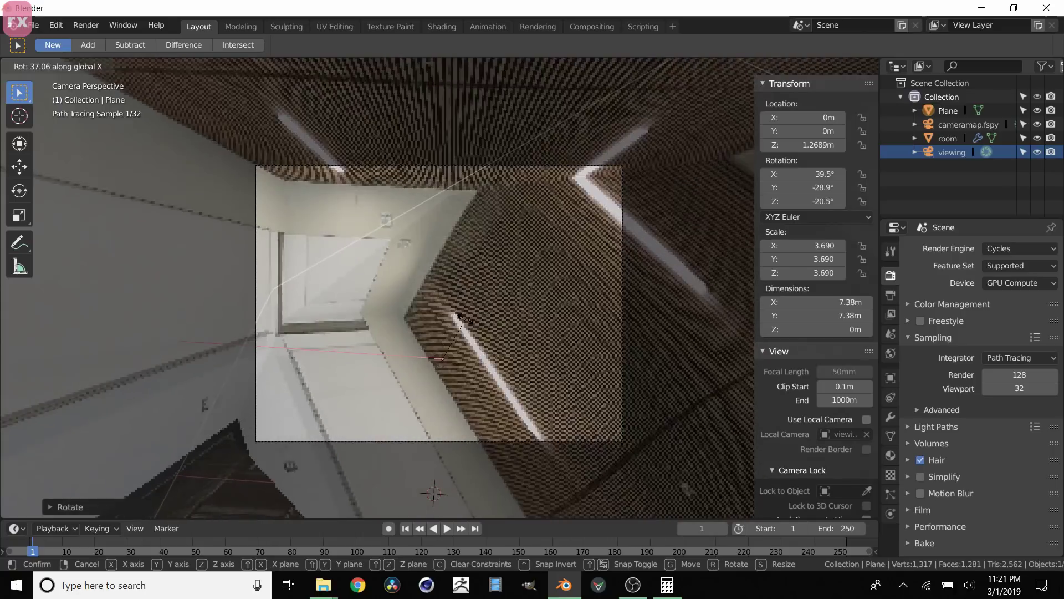
left_click(462, 320)
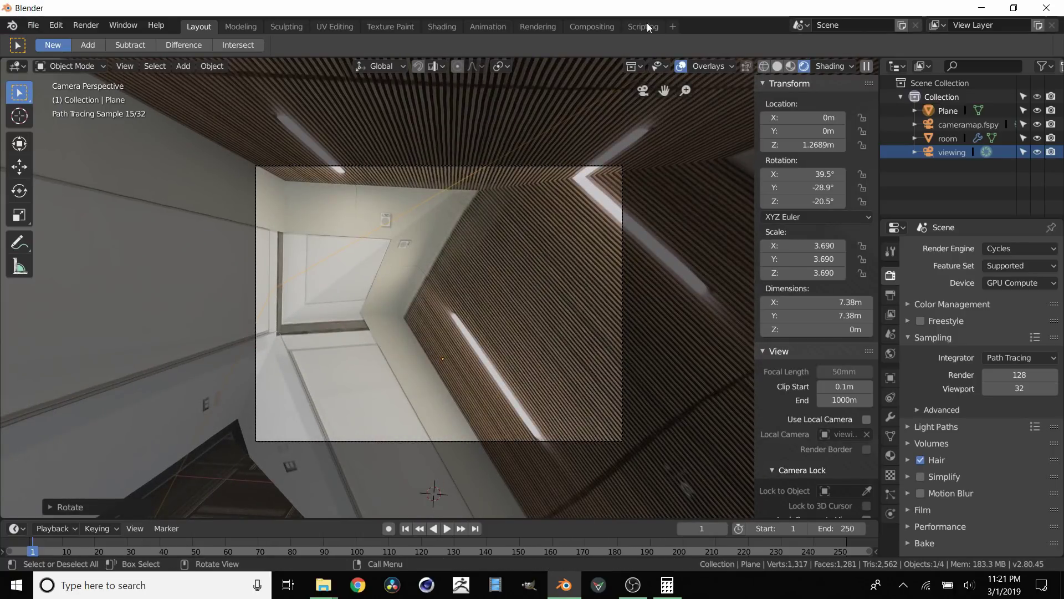
left_click(642, 90)
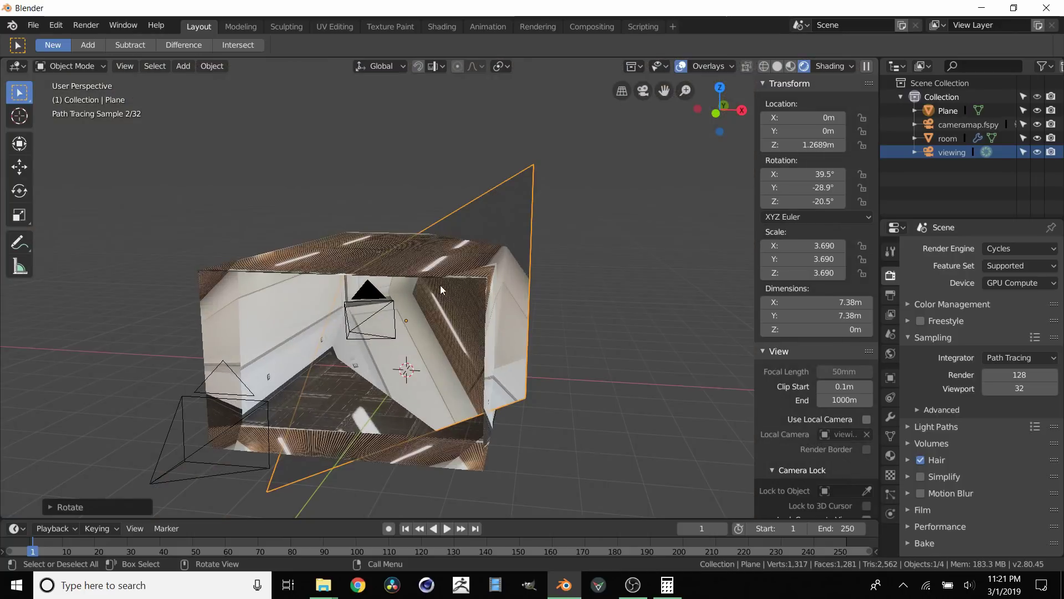
key("x")
left_click(422, 334)
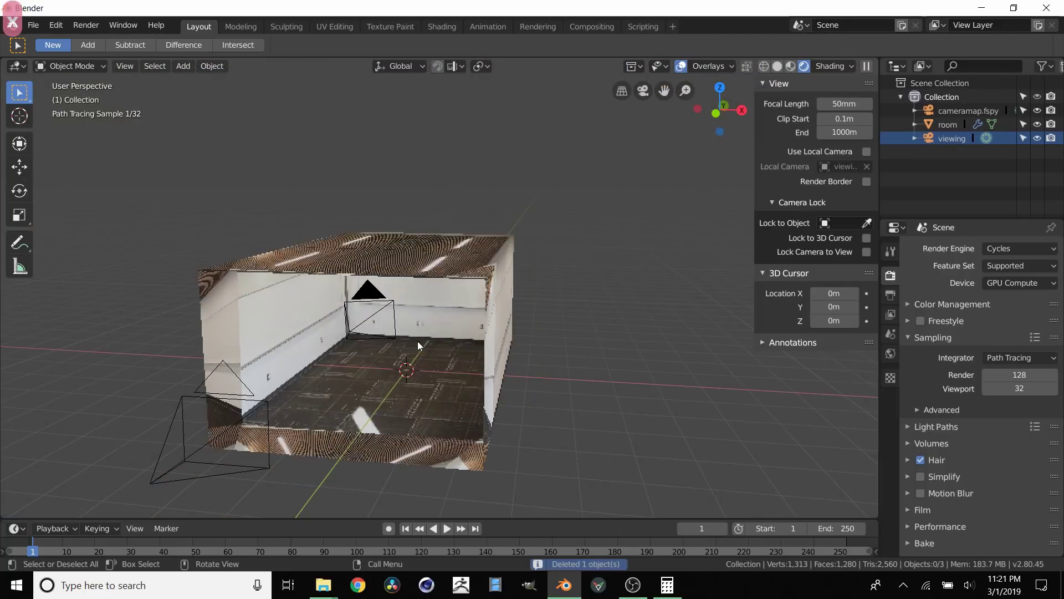
middle_click_drag(419, 362, 440, 342)
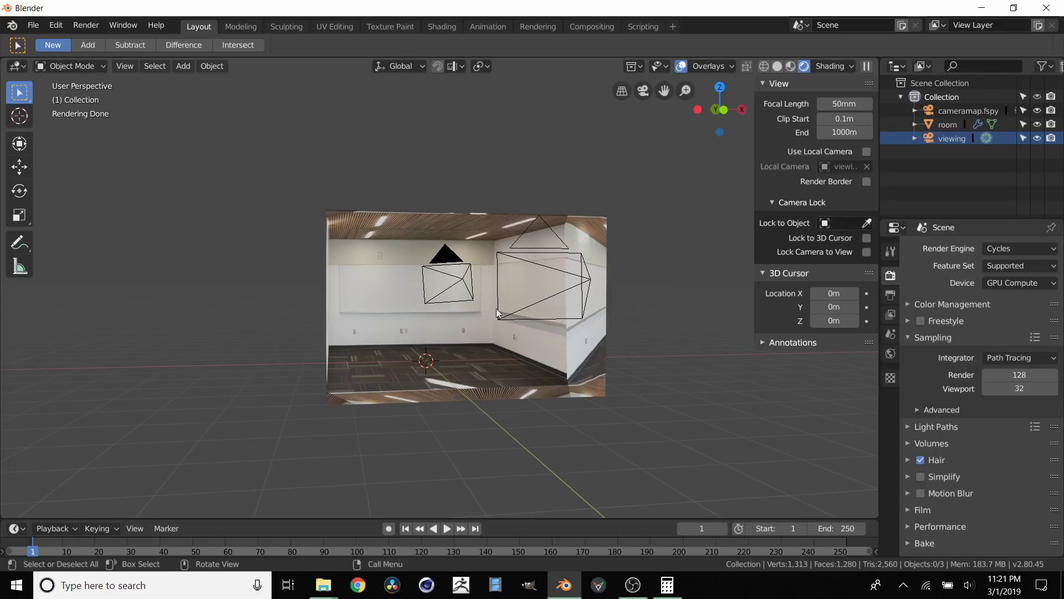
middle_click_drag(436, 333, 418, 329)
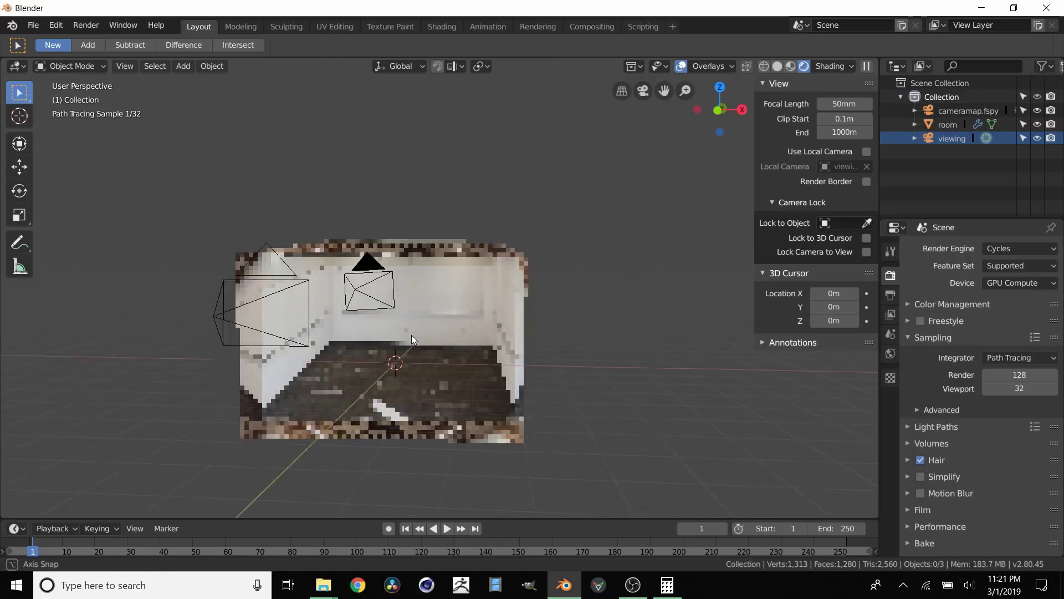